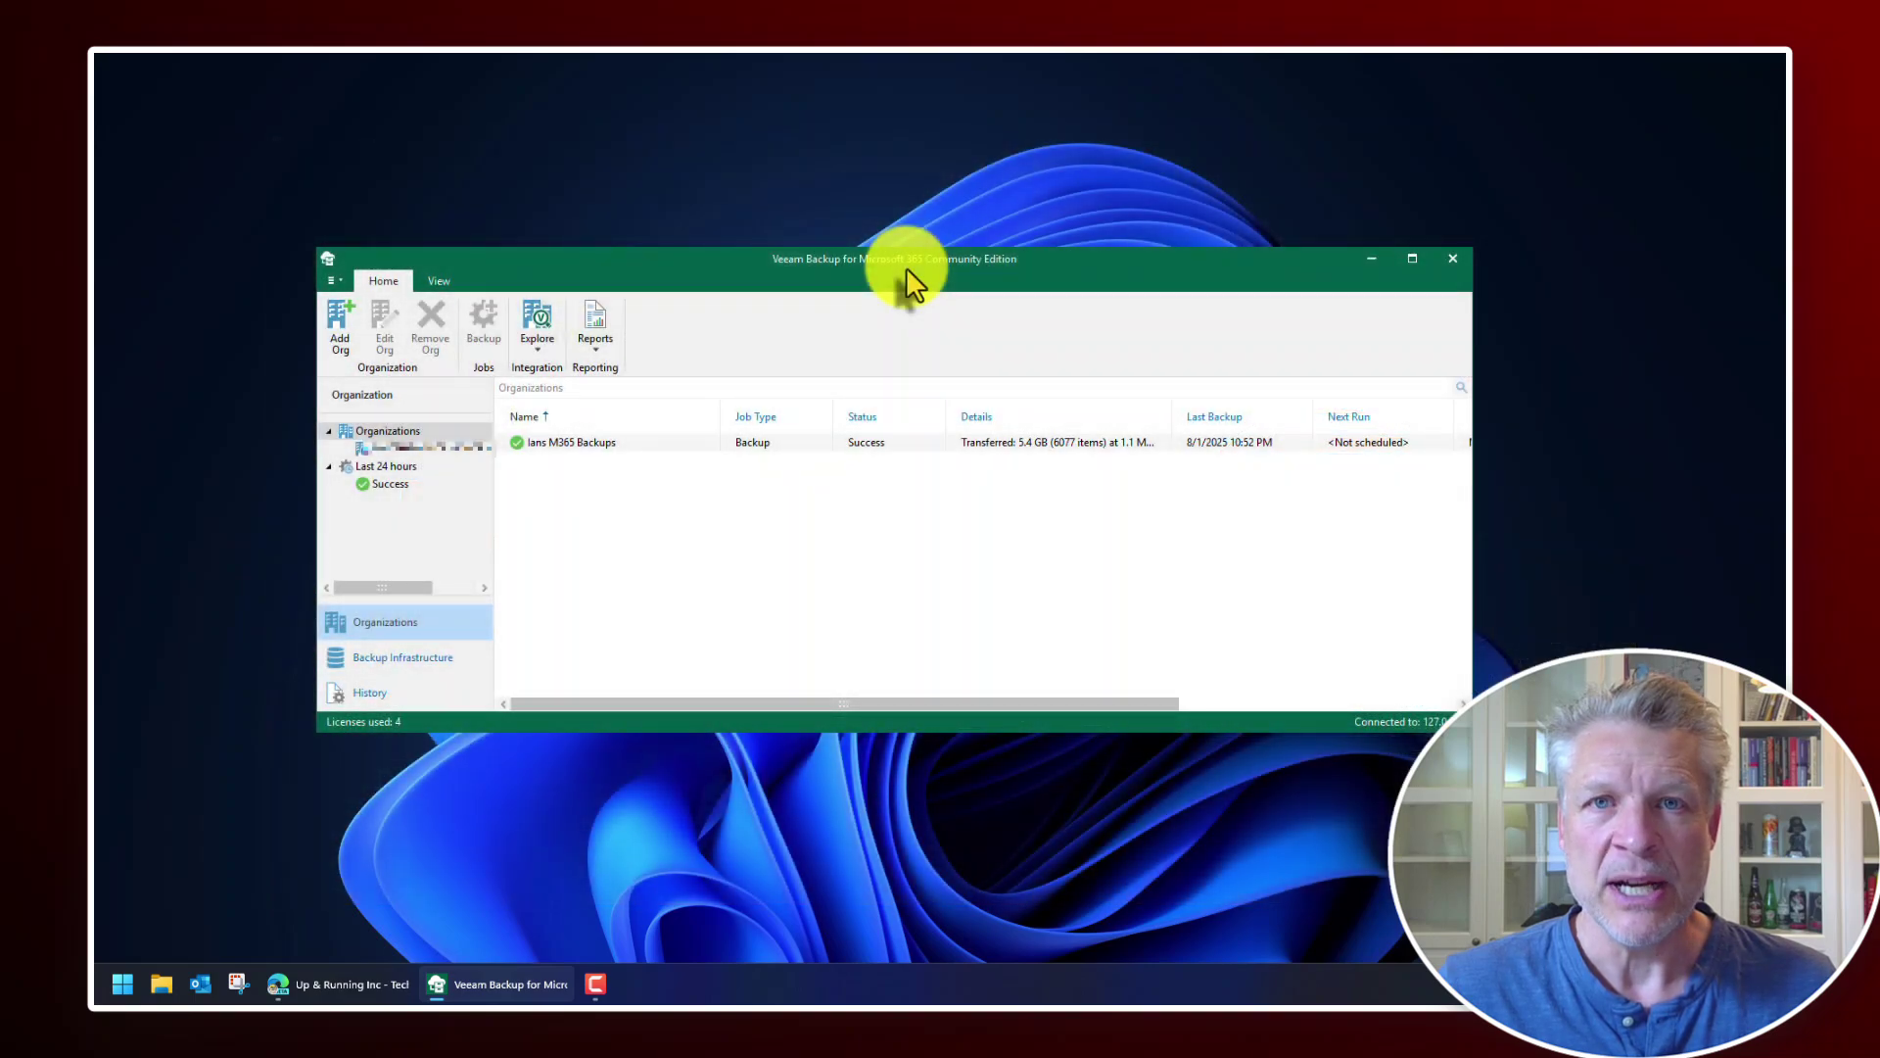
- Check for product updates and close the wizard after it reports the console is up to date
{"action": "left_click", "coordinate": [333, 282]}
{"action": "left_click", "coordinate": [394, 321]}
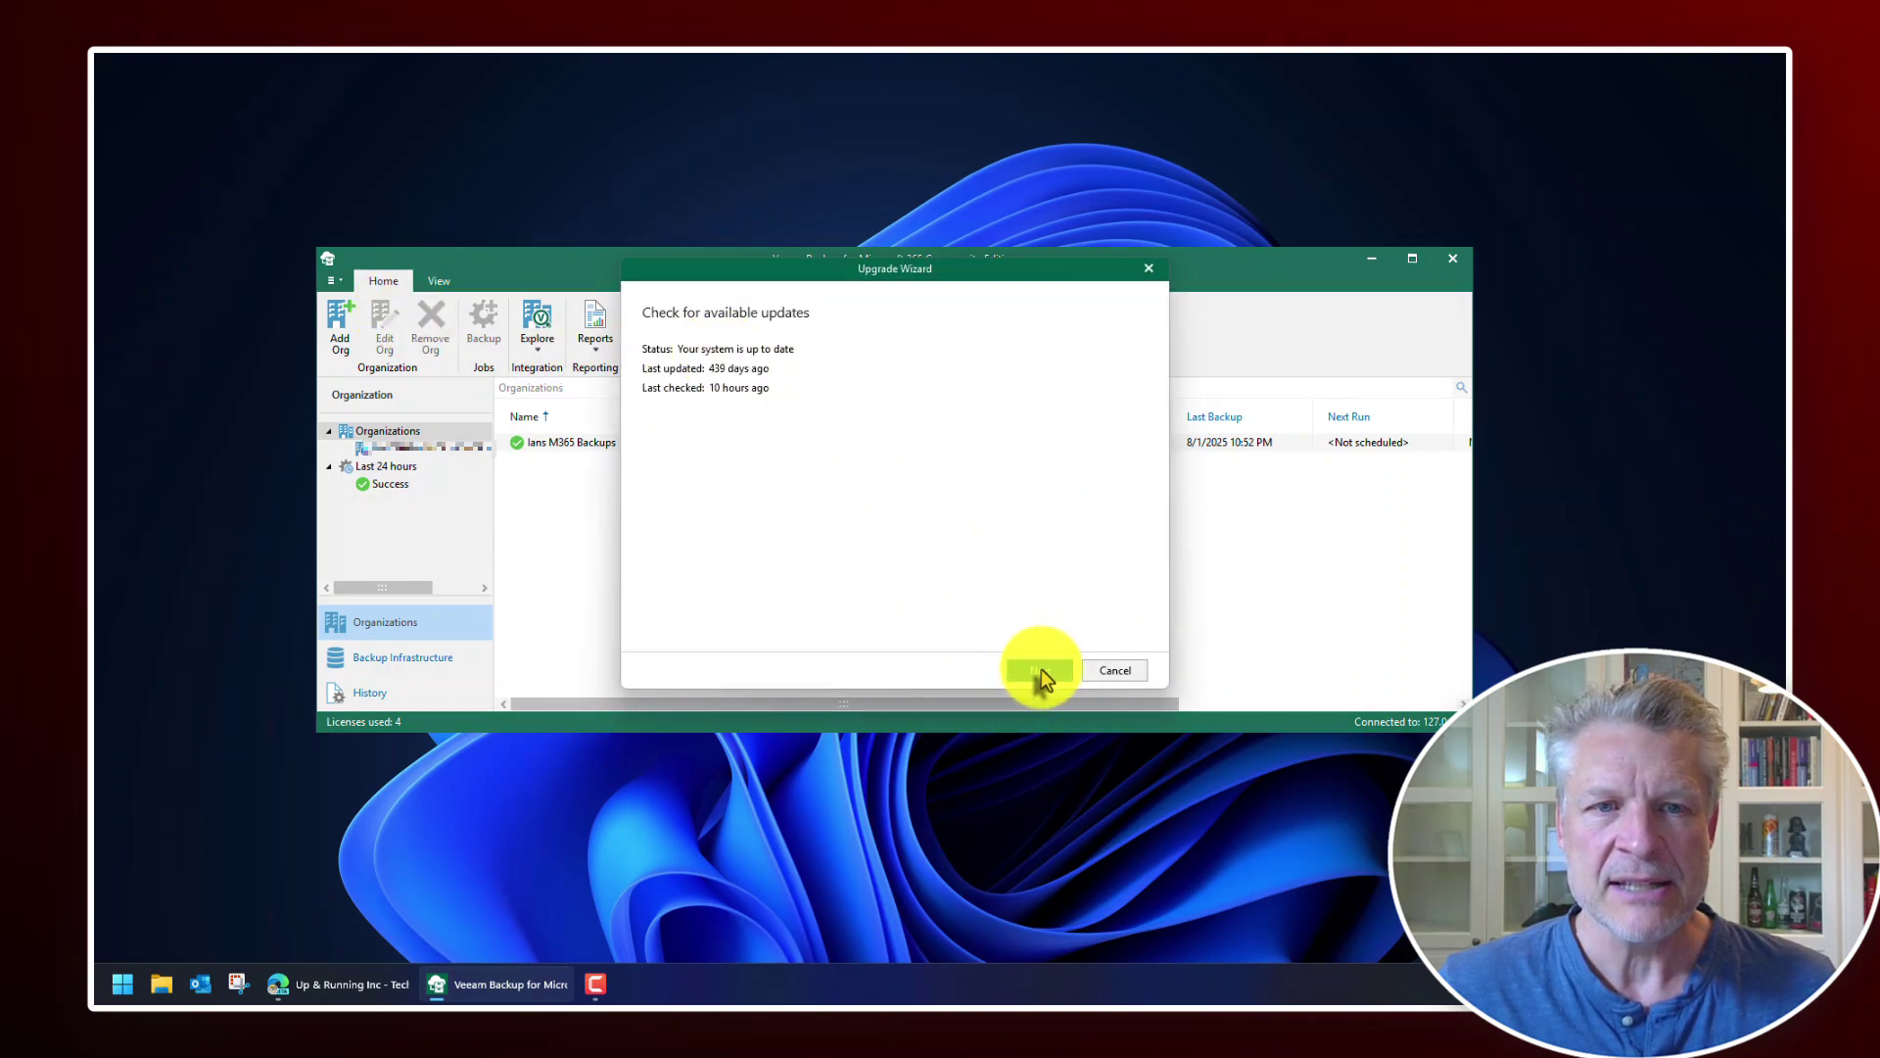
{"action": "left_click", "coordinate": [1121, 671]}
- Show the About screen with installed version 7.1.0.2031 P20240418
{"action": "left_click", "coordinate": [332, 280]}
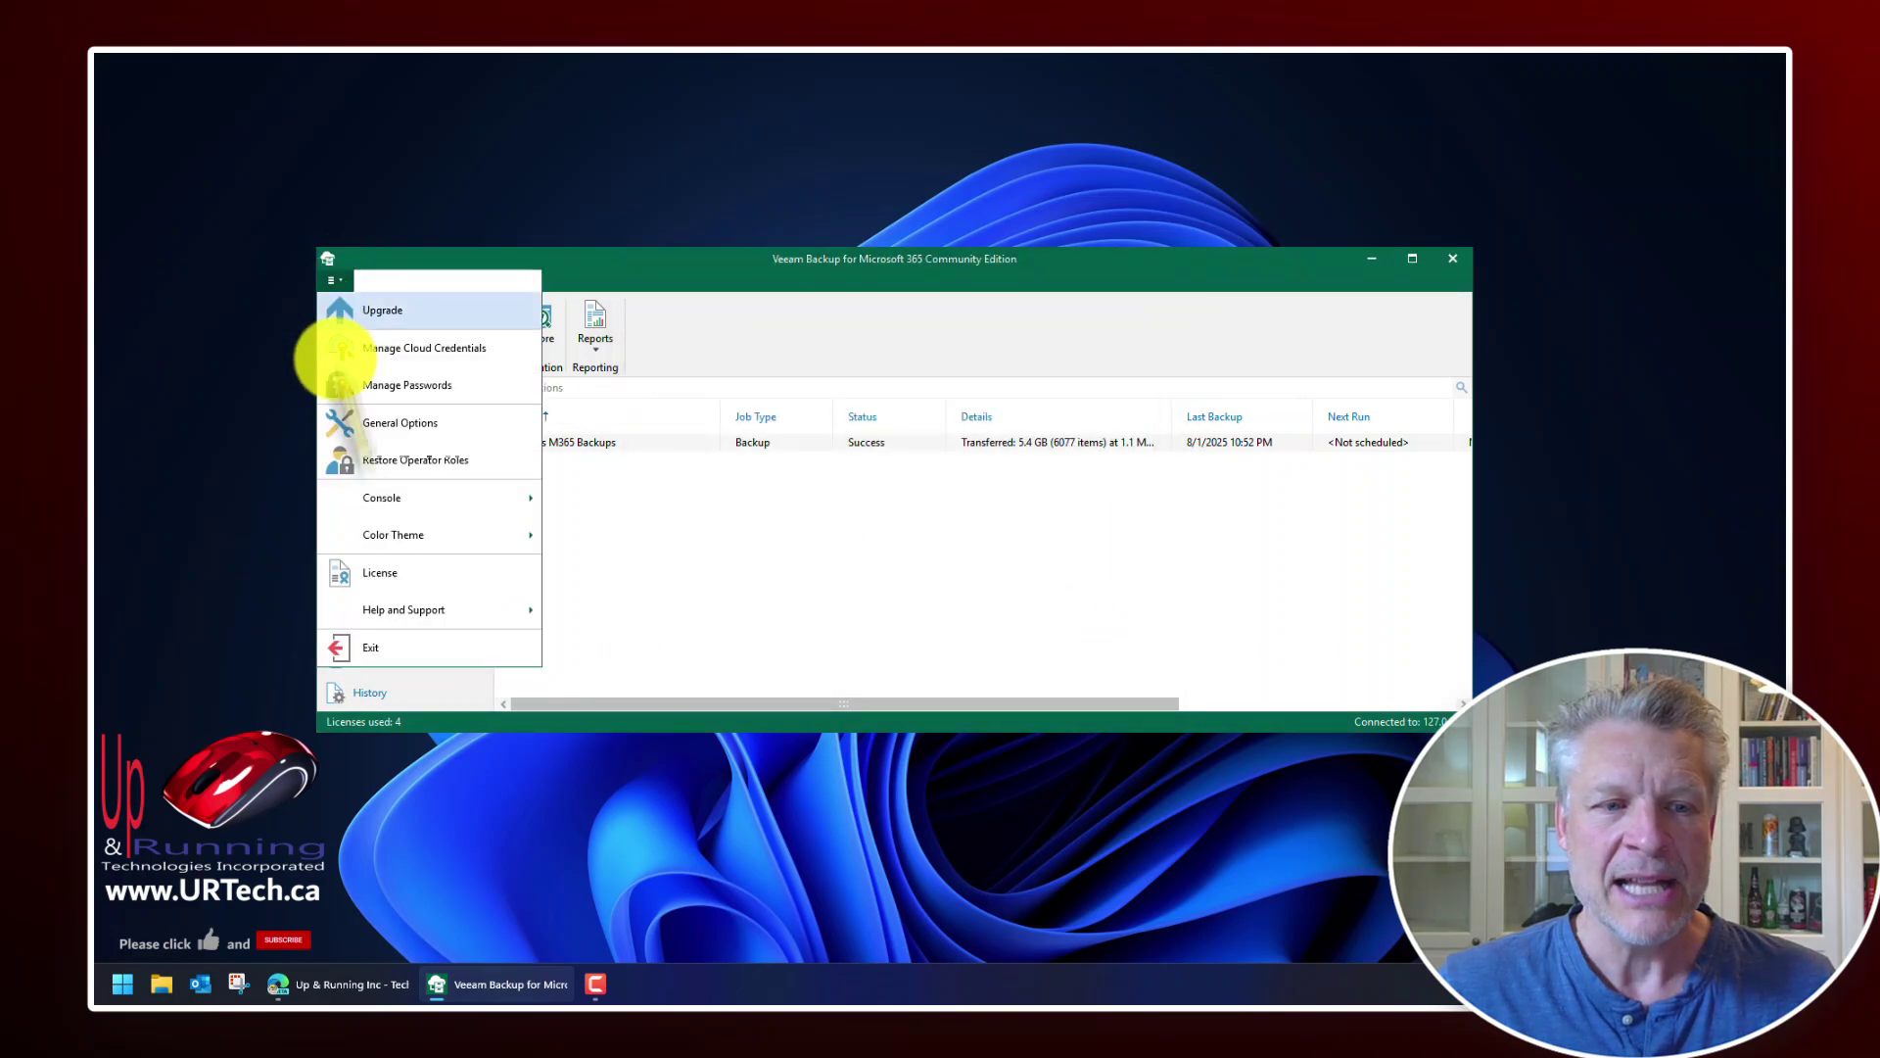
{"action": "mouse_move", "coordinate": [415, 612]}
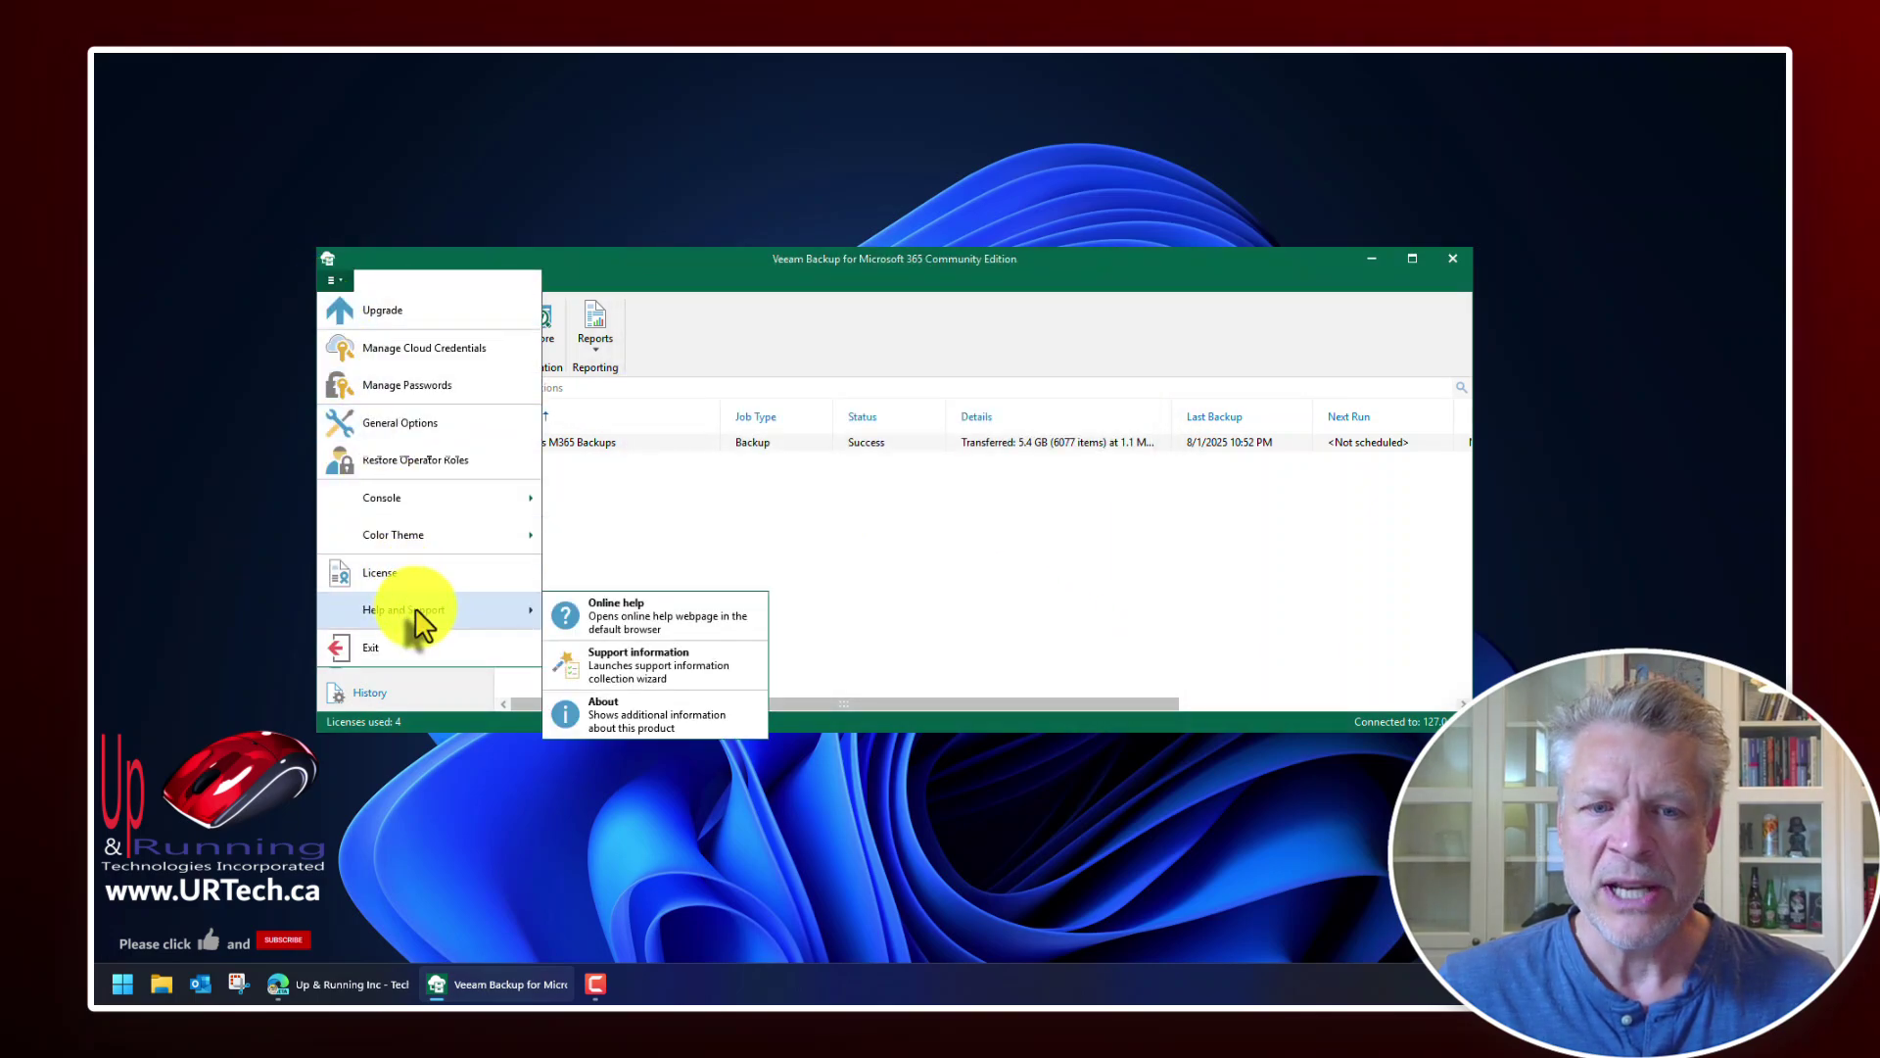
{"action": "left_click", "coordinate": [648, 715]}
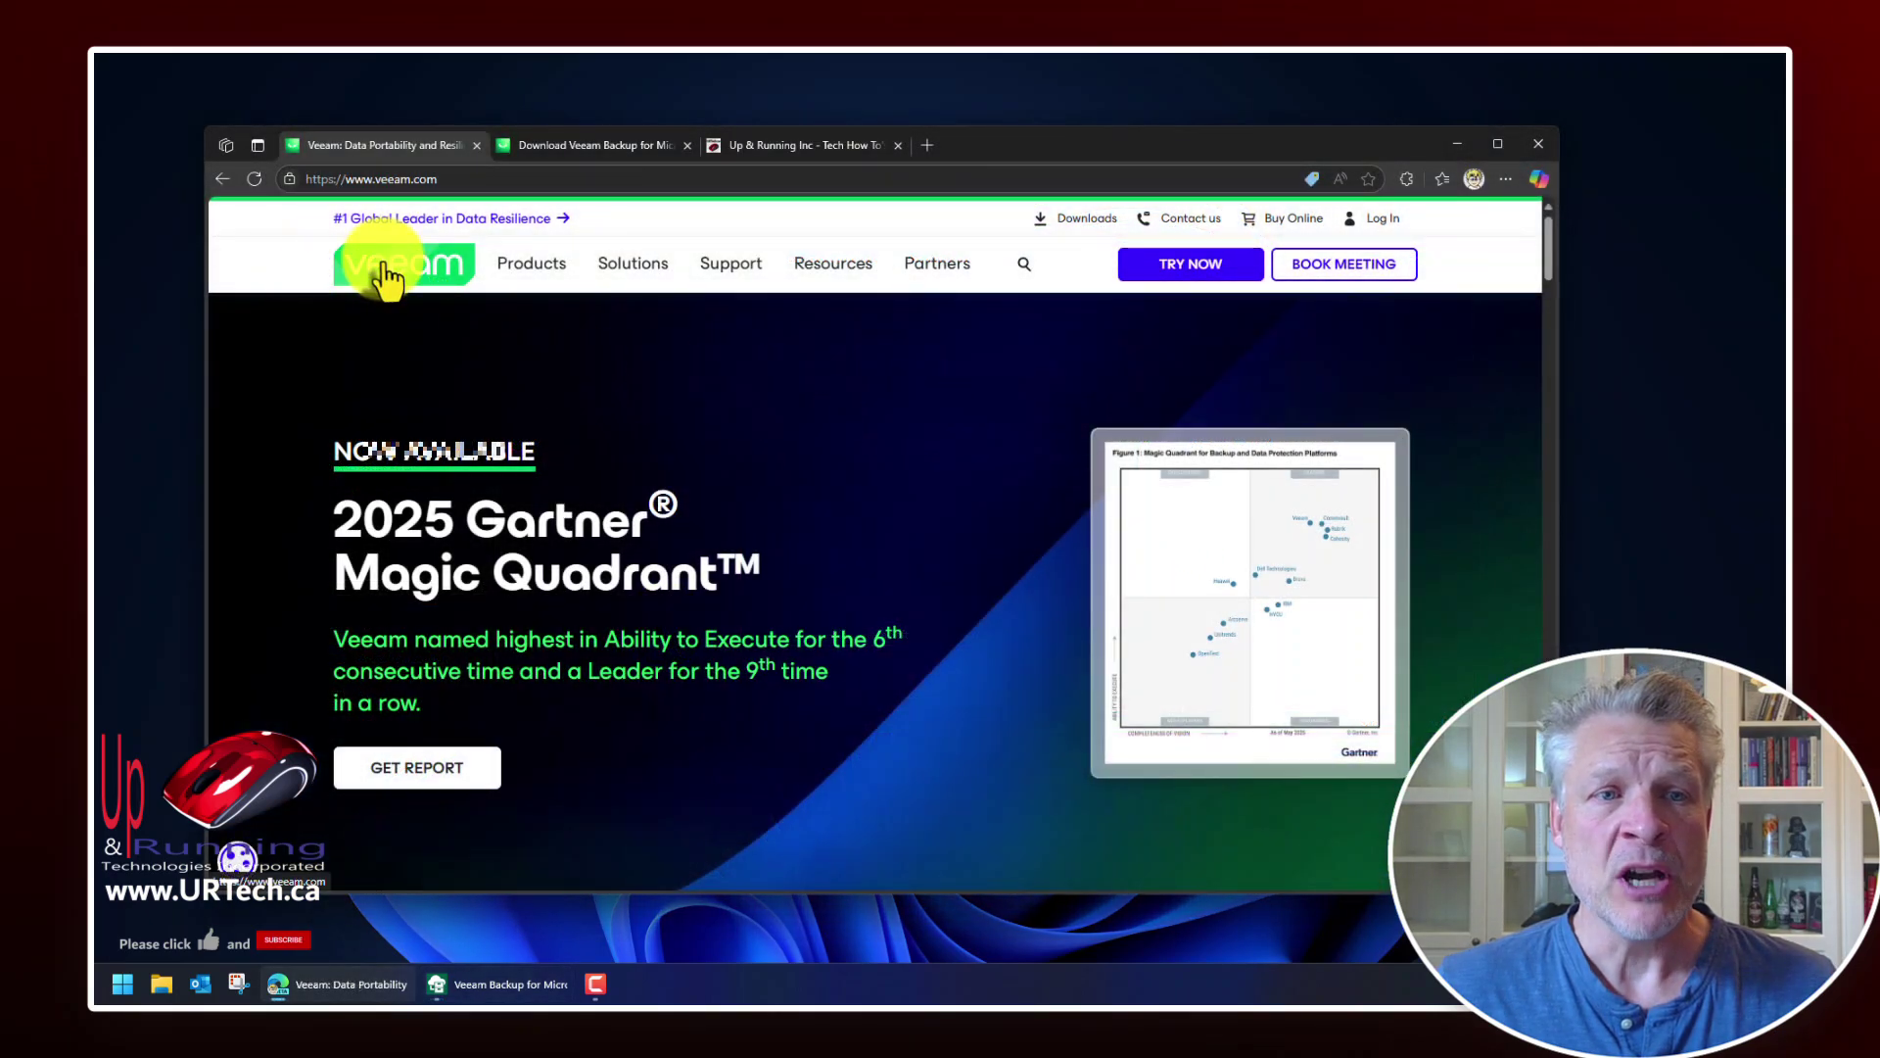
- On veeam.com, list the Free/Community tools, including Veeam Backup for Microsoft 365 Community Edition
{"action": "left_click", "coordinate": [509, 274]}
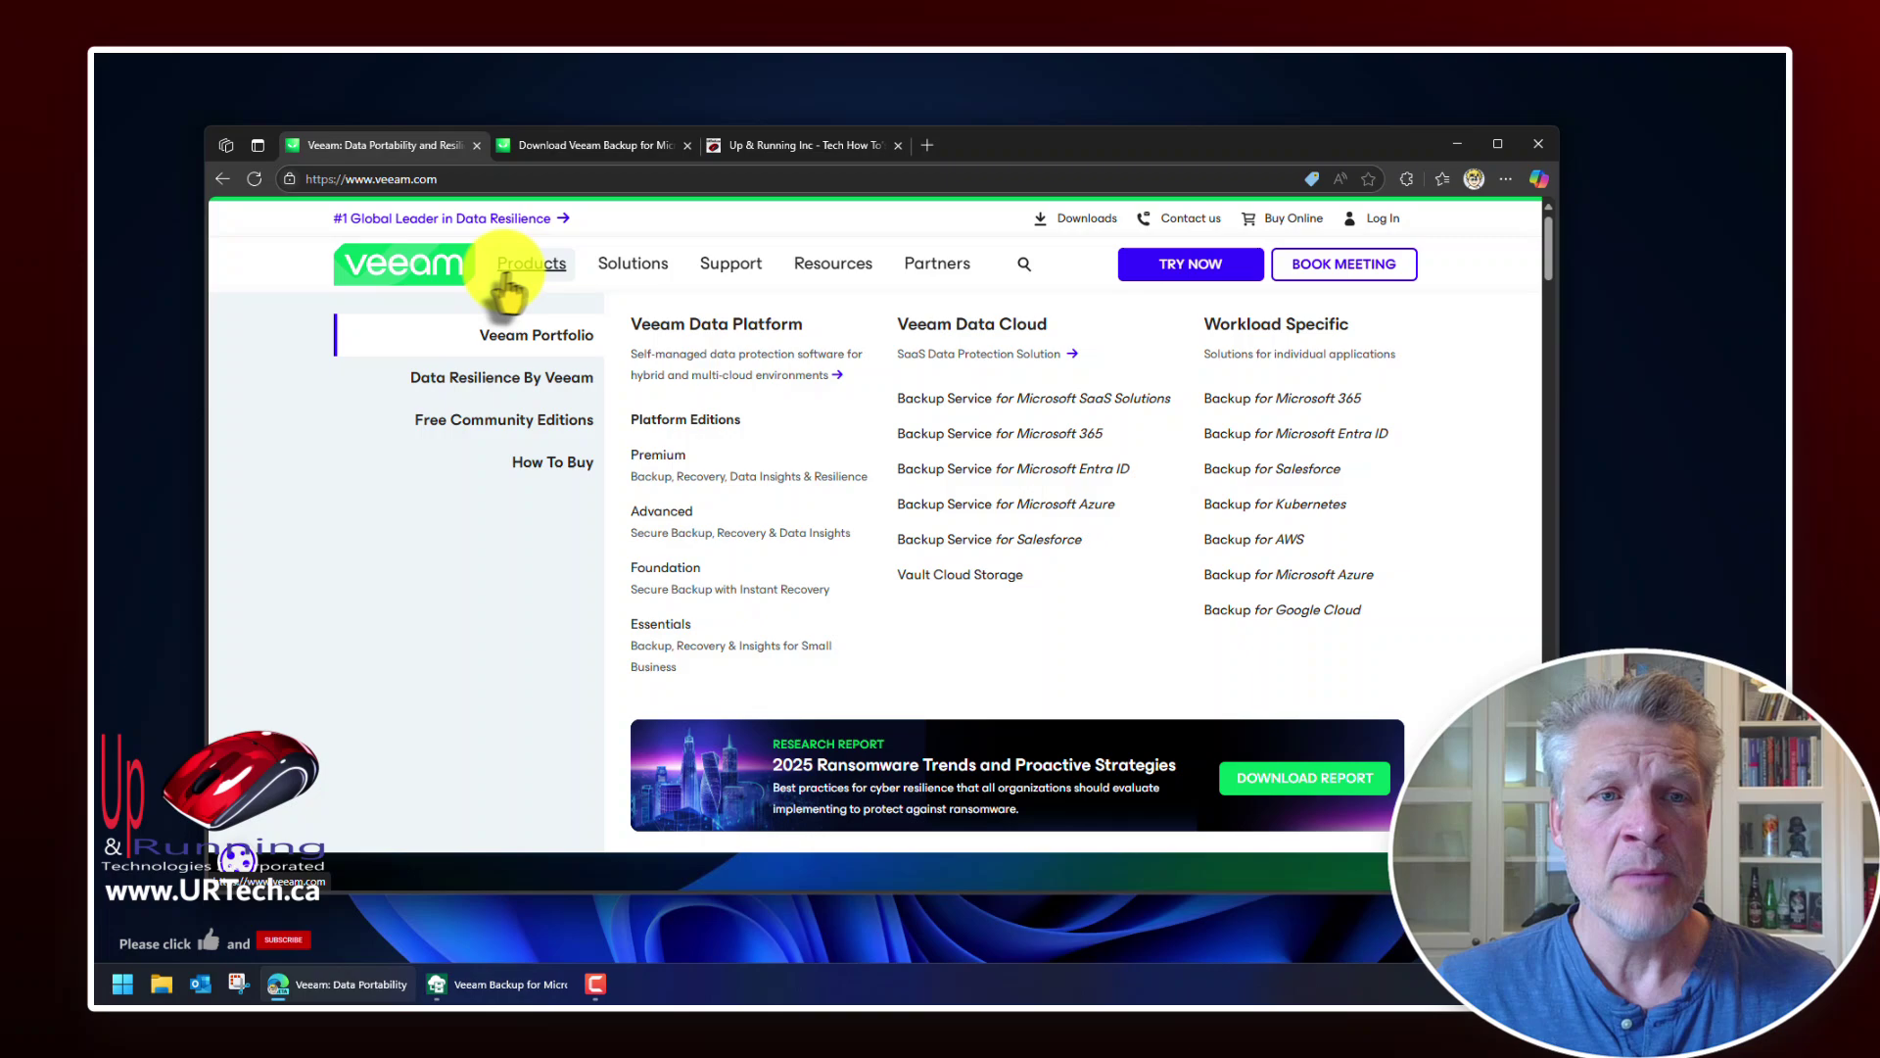
{"action": "mouse_move", "coordinate": [519, 423]}
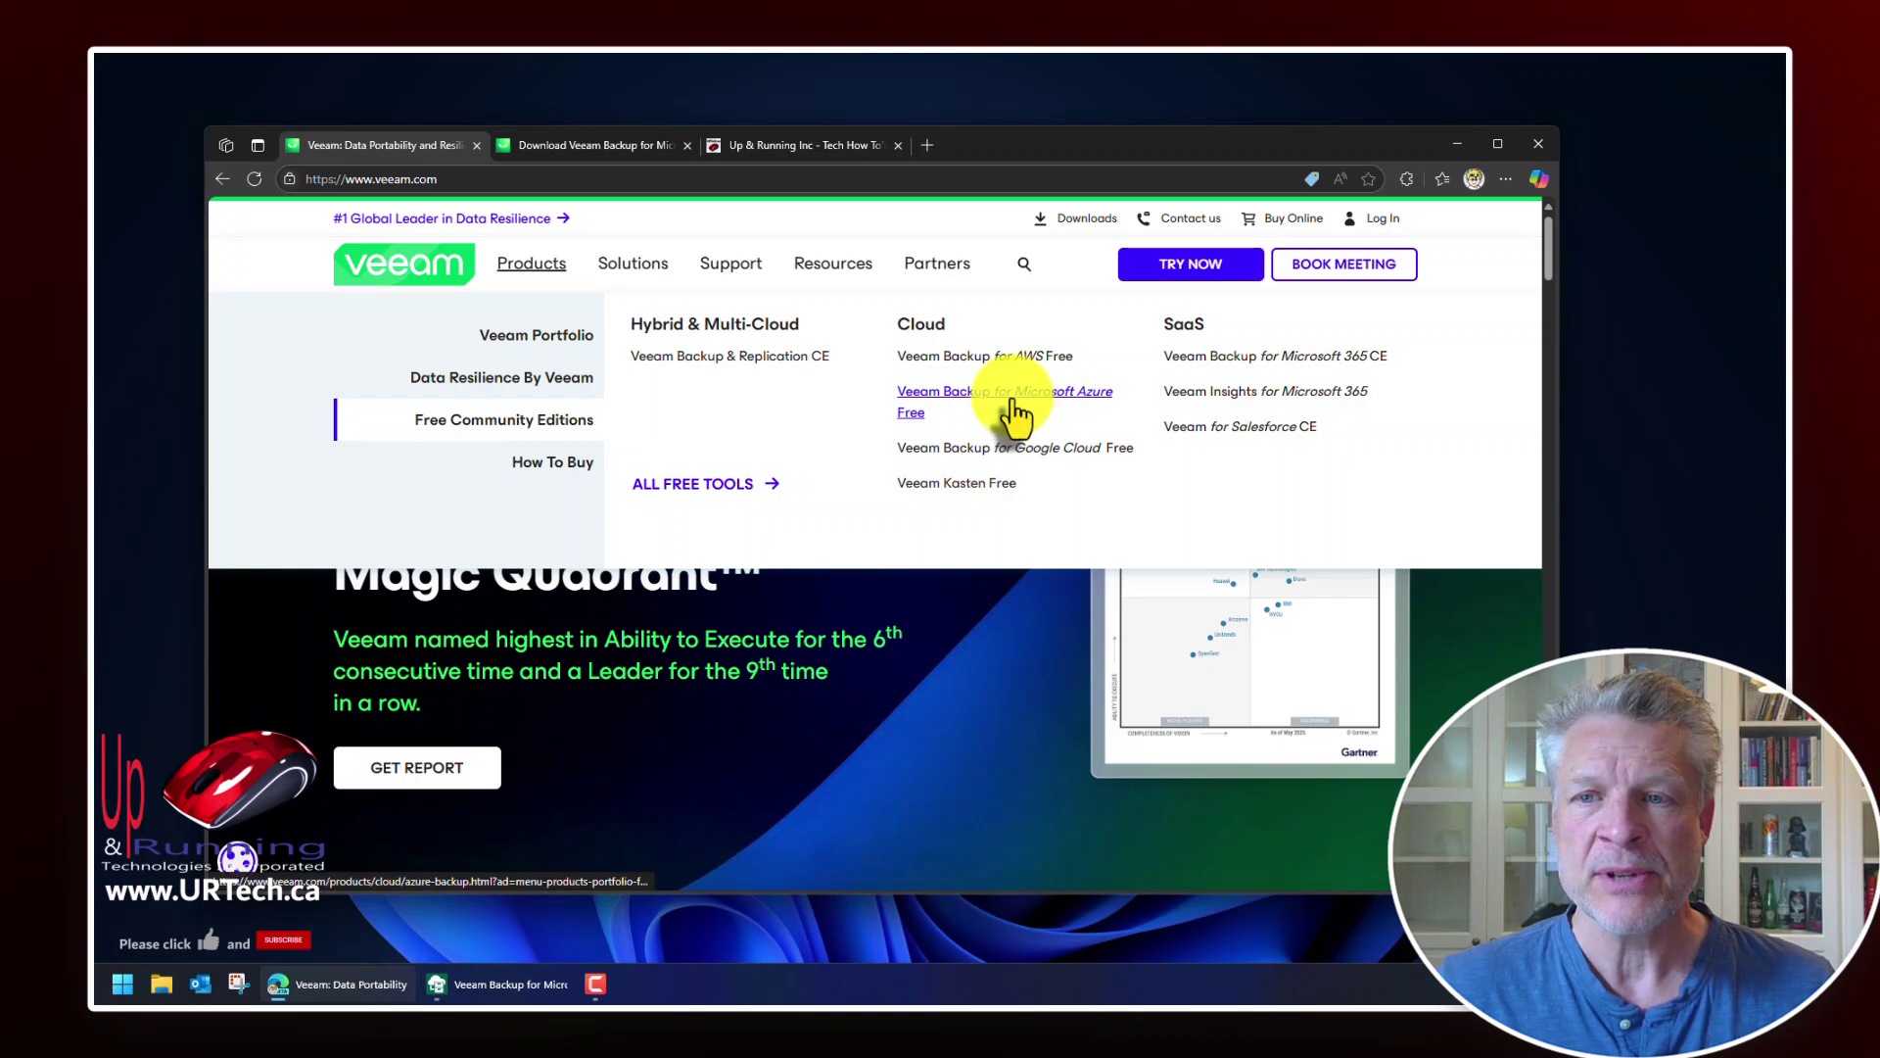
{"action": "left_click", "coordinate": [713, 485]}
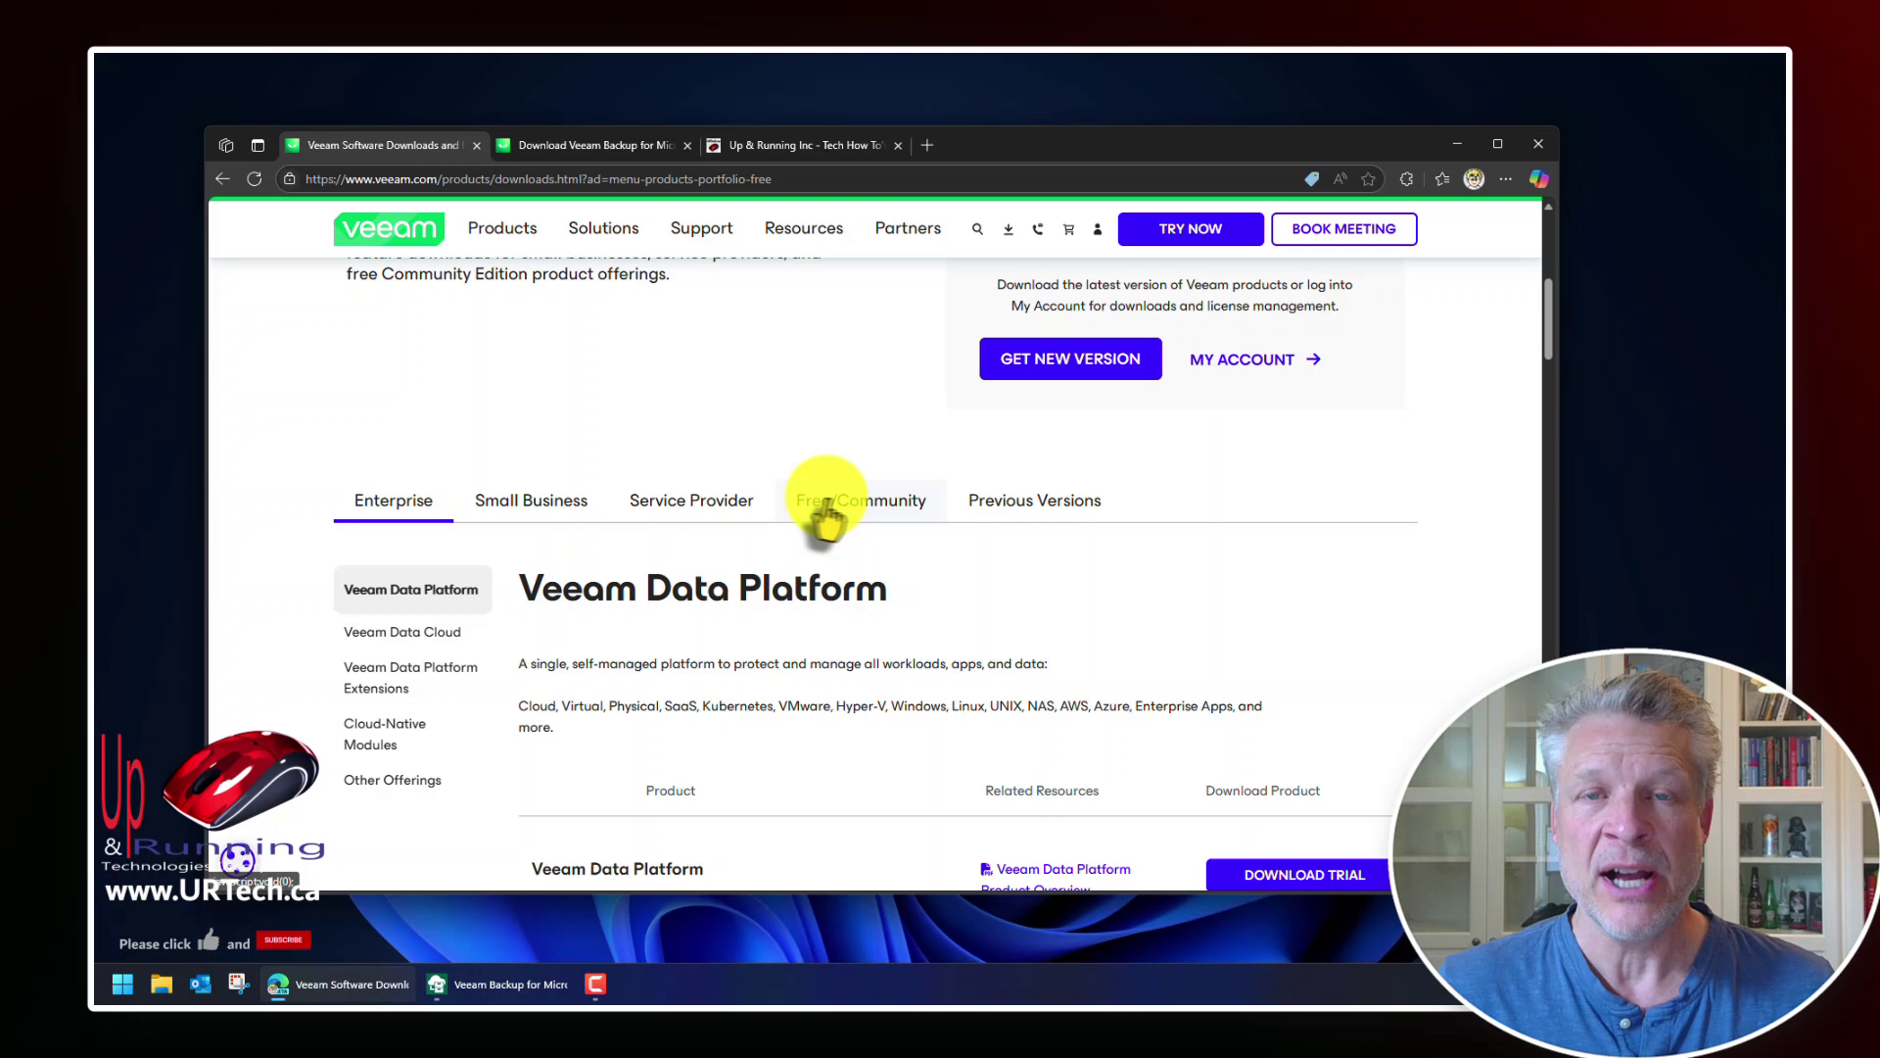
{"action": "left_click", "coordinate": [844, 509]}
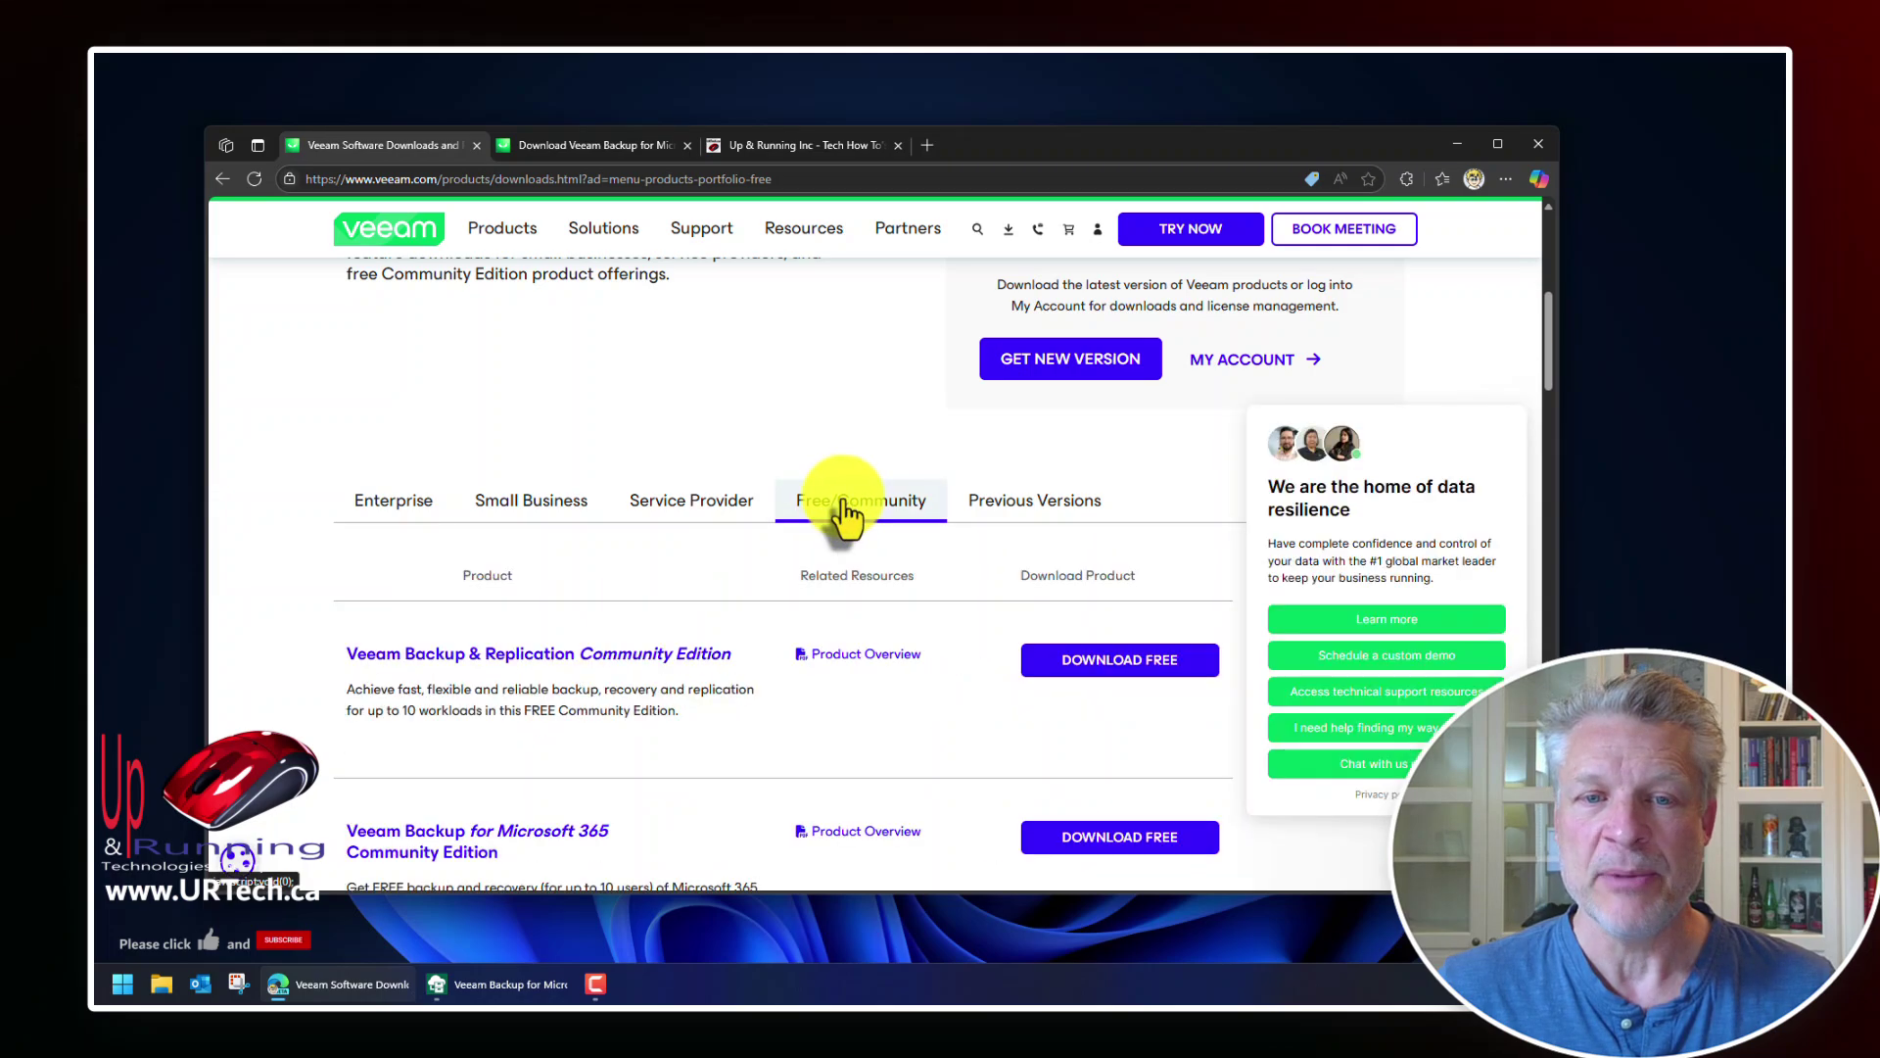
{"action": "scroll", "coordinate": [844, 511], "scroll_direction": "down", "scroll_amount": 5}
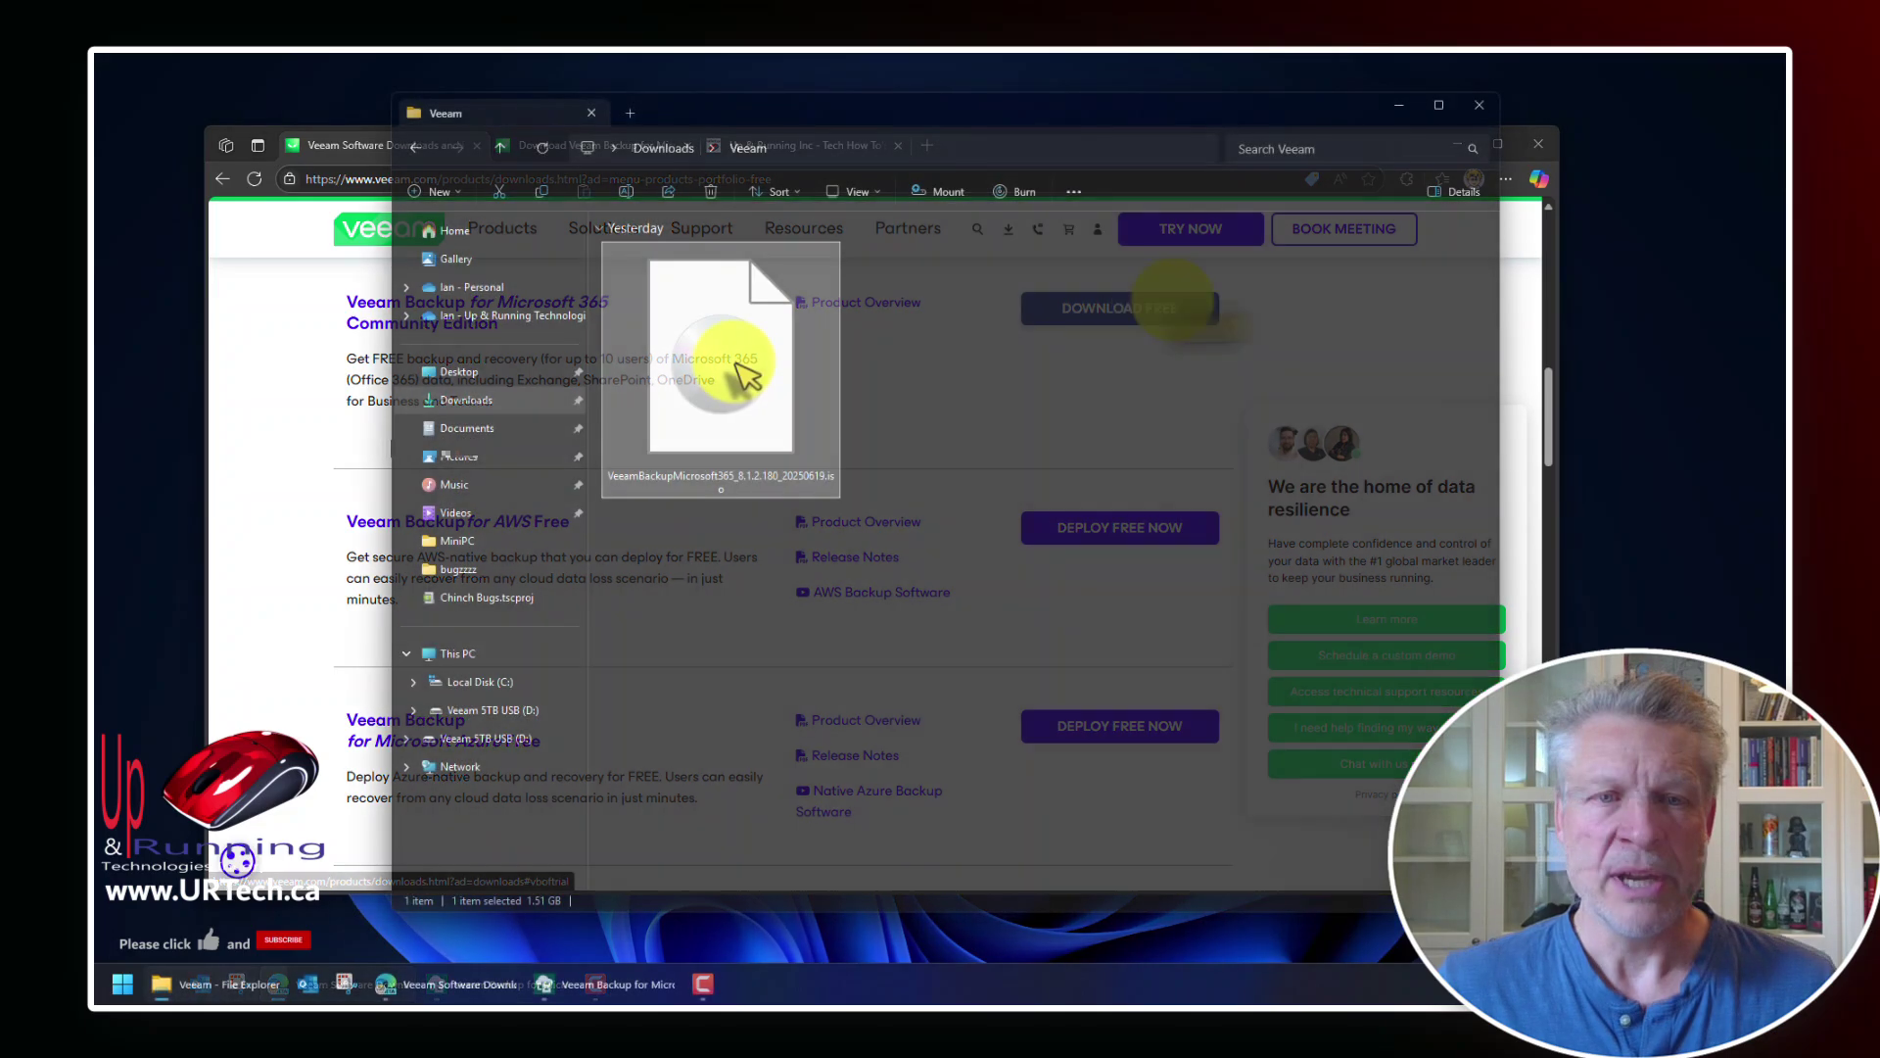
- Mount the Veeam 8.1.2 ISO from Downloads\Veeam as DVD Drive (E:), allowing it past the security warning
{"action": "right_click", "coordinate": [734, 365]}
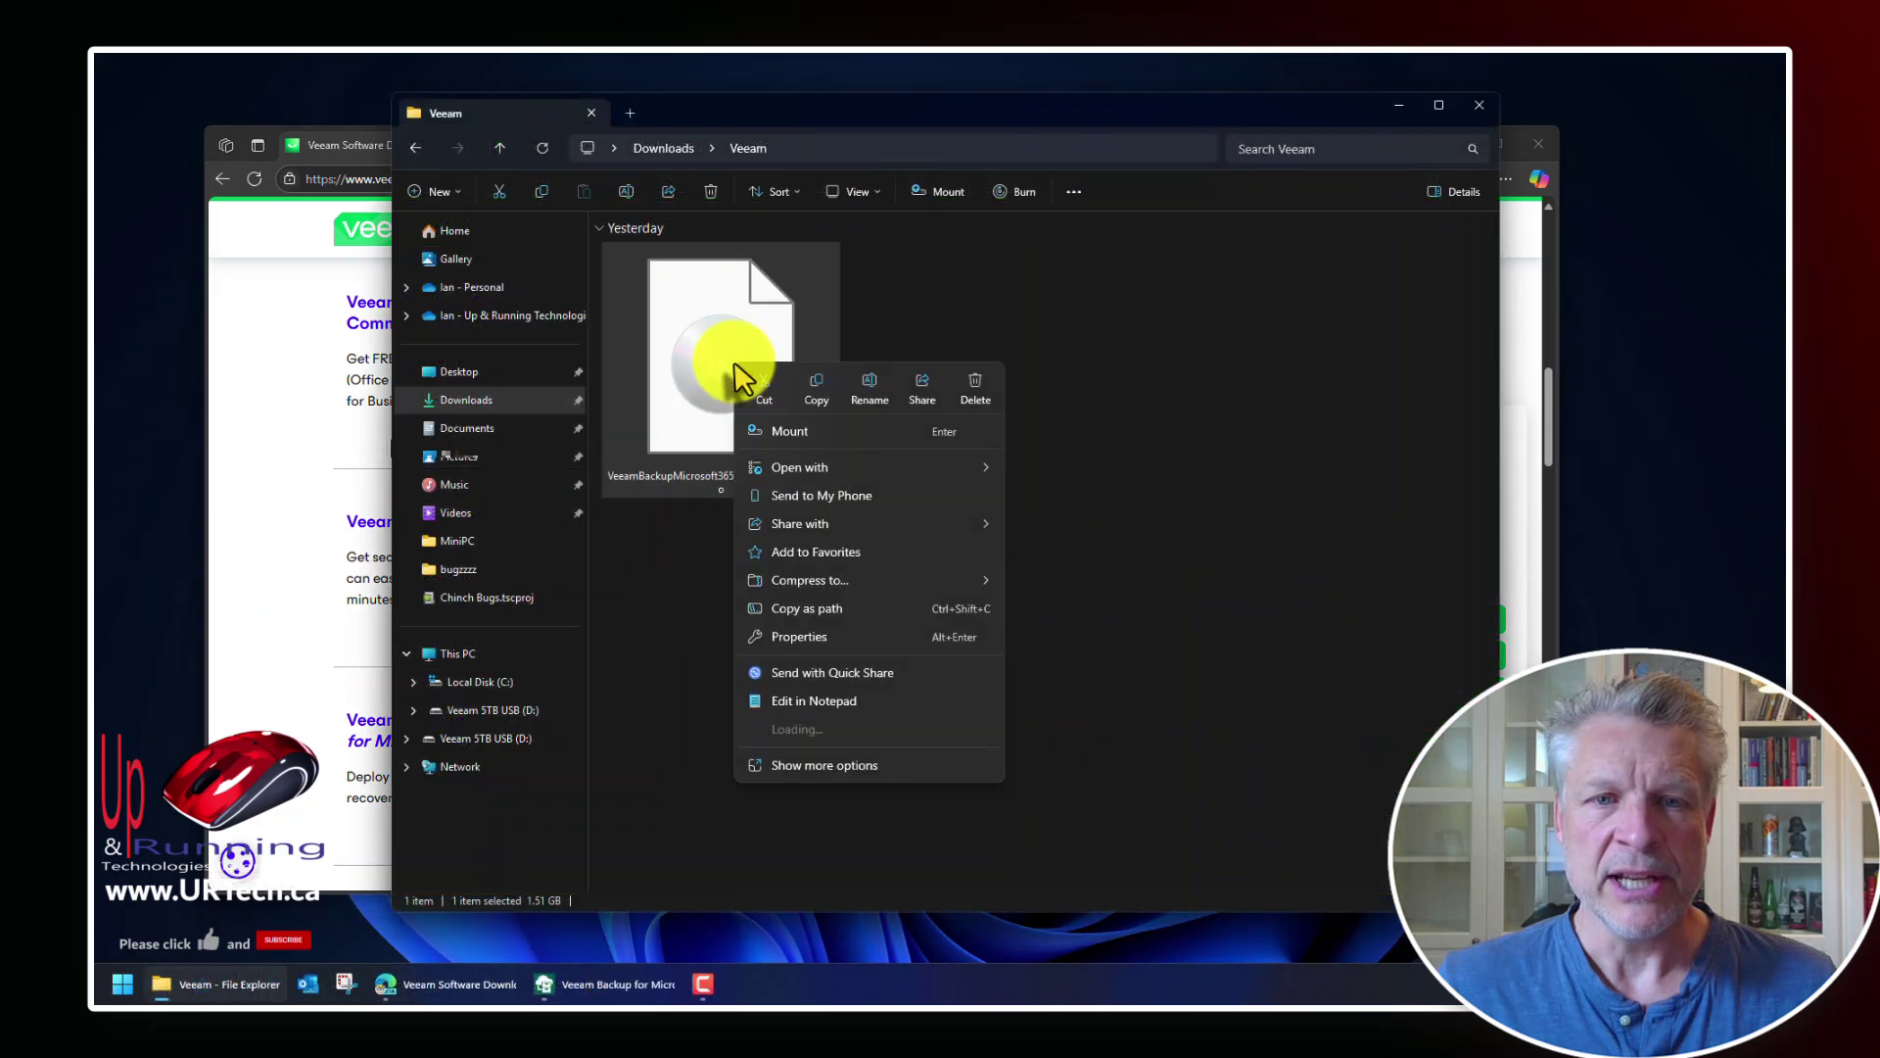
{"action": "left_click", "coordinate": [791, 432]}
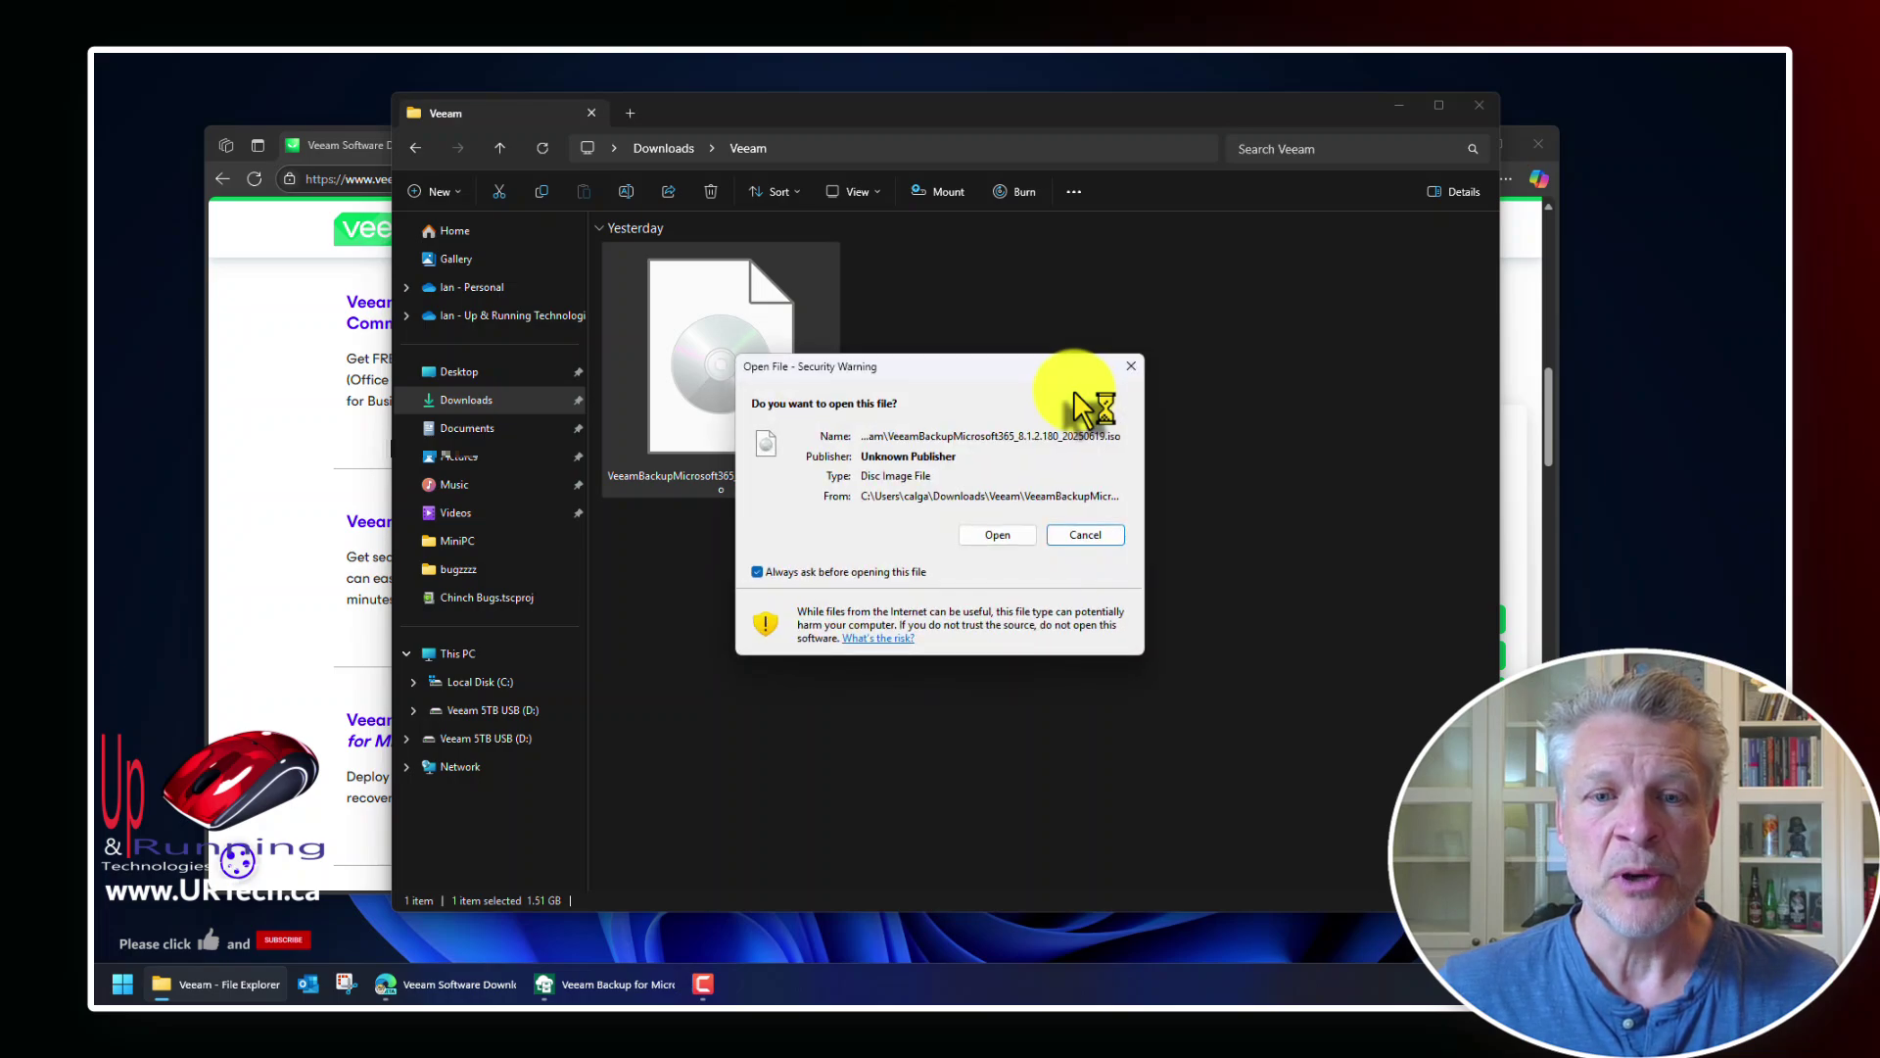
{"action": "left_click", "coordinate": [999, 535]}
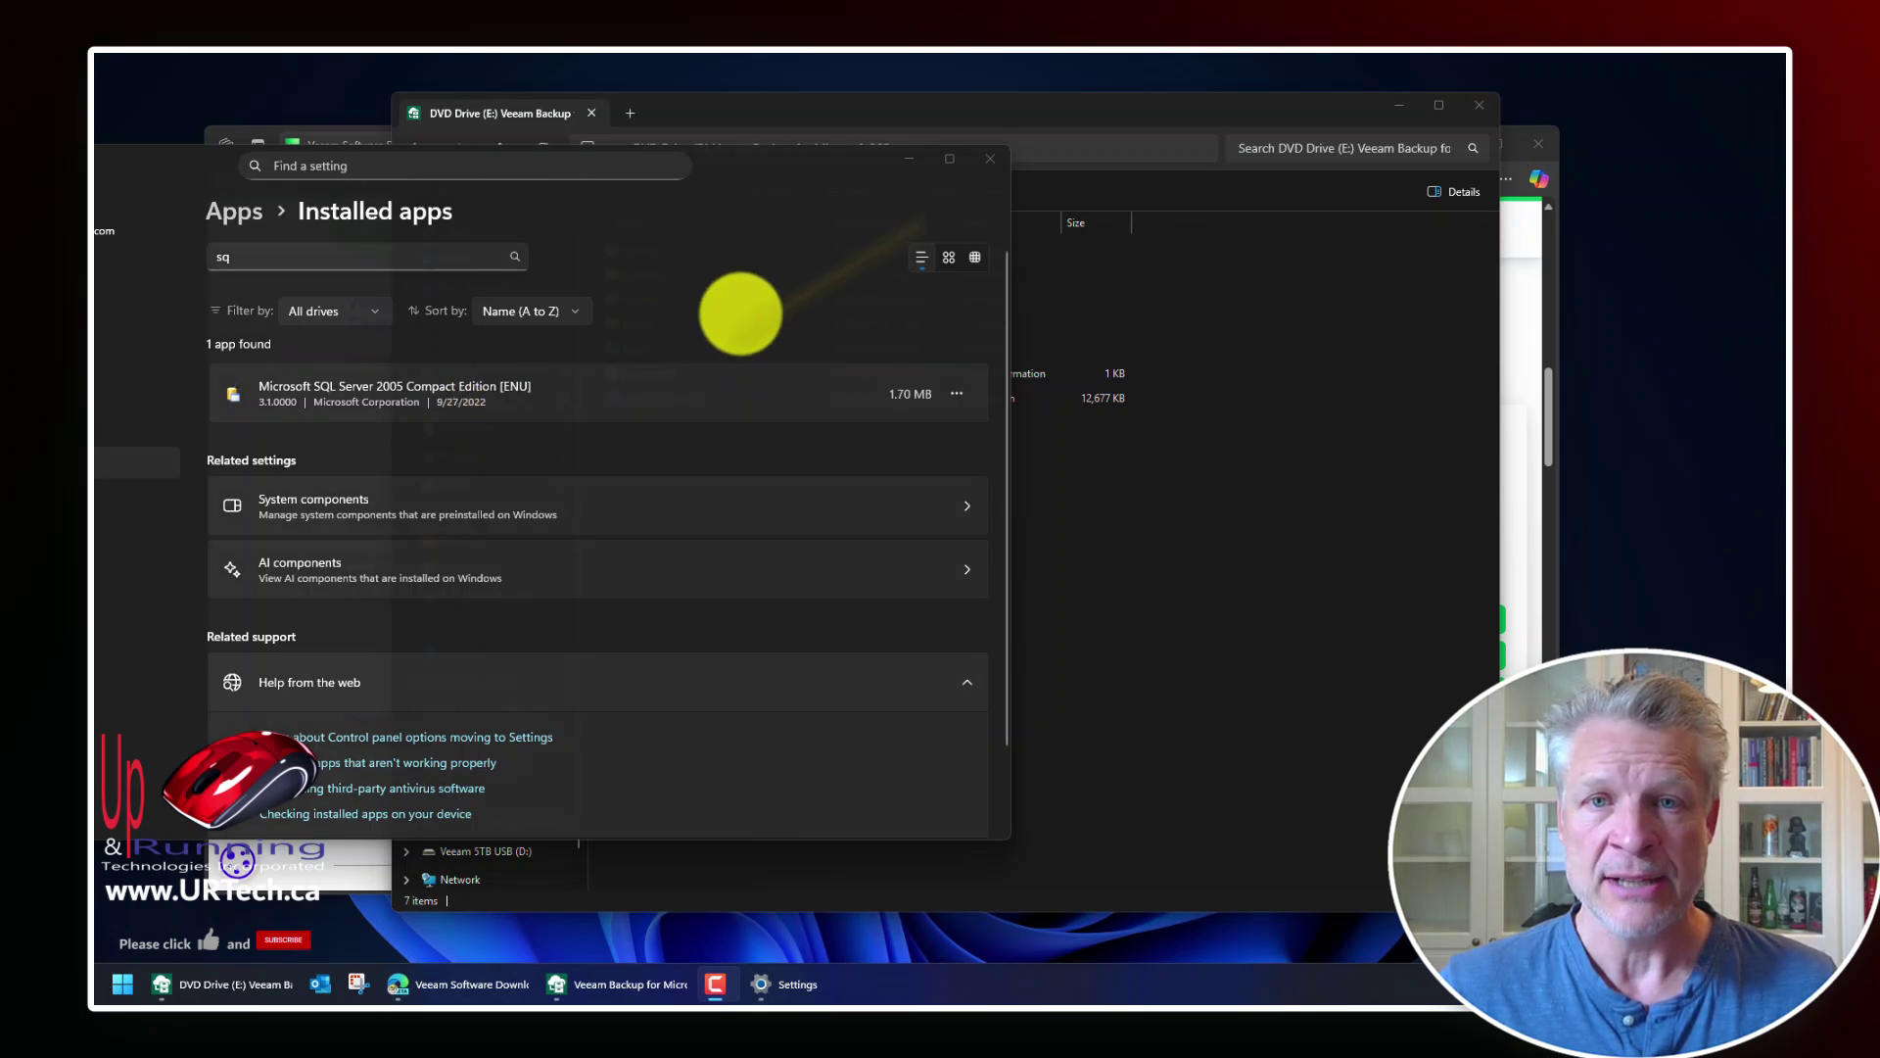
- Close Settings and select Veeam.Setup.exe on the mounted Veeam drive
{"action": "key", "text": "alt+F4"}
{"action": "left_click", "coordinate": [668, 397]}
- Close the old Veeam console, accept the installer's license agreements and continue as Community Edition
{"action": "key", "text": "alt+Tab"}
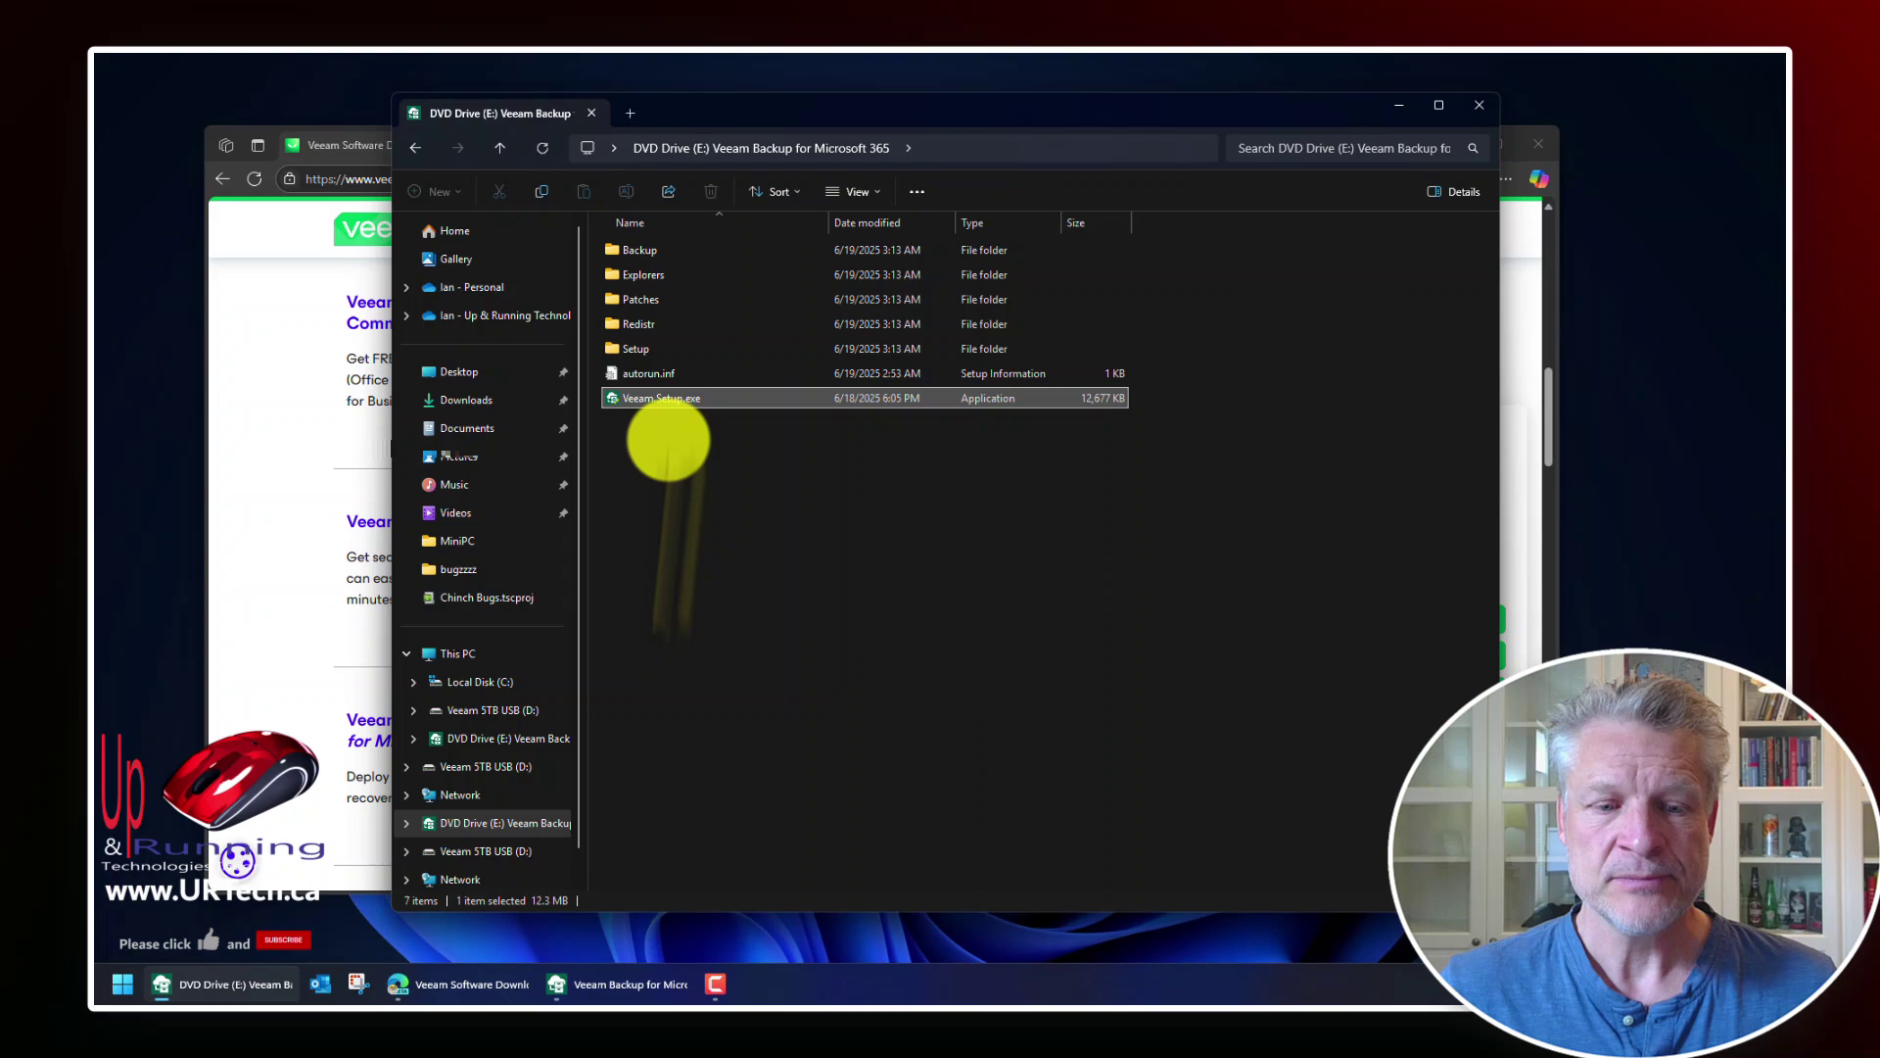
{"action": "left_click", "coordinate": [1453, 260]}
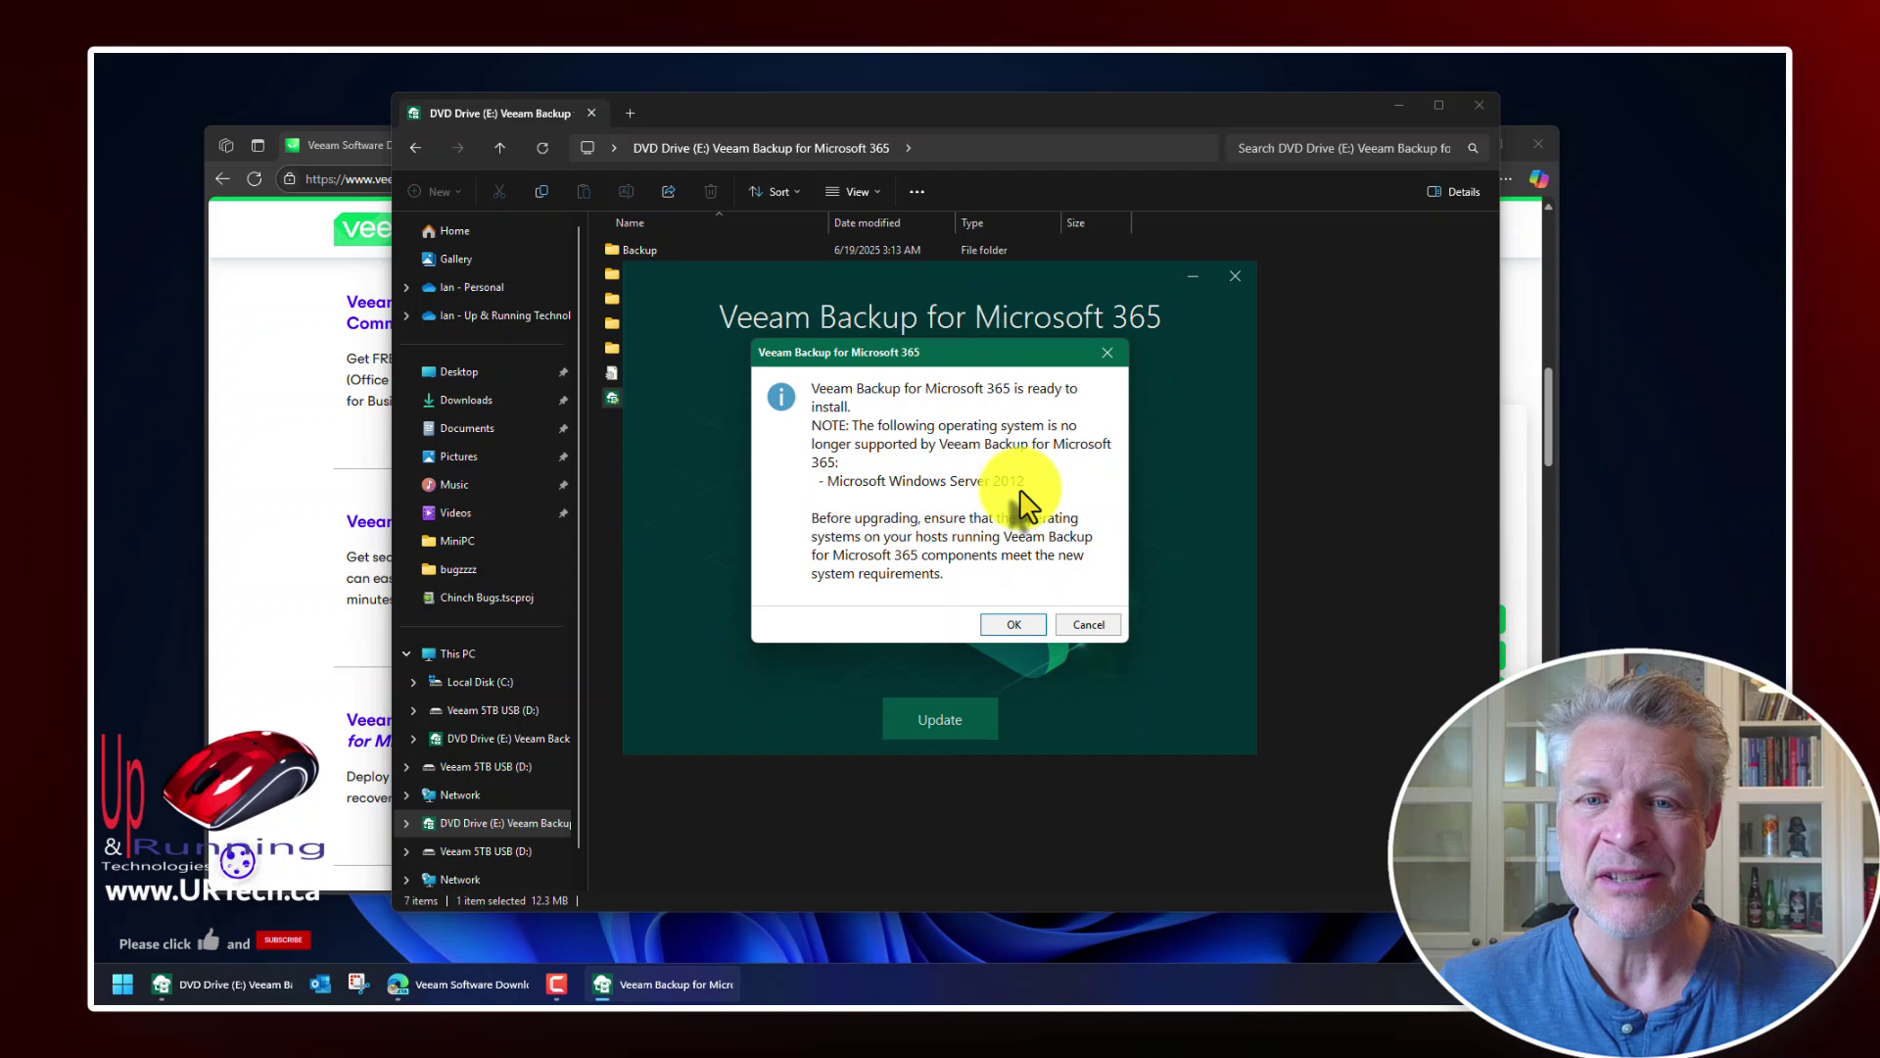
{"action": "left_click", "coordinate": [1014, 628]}
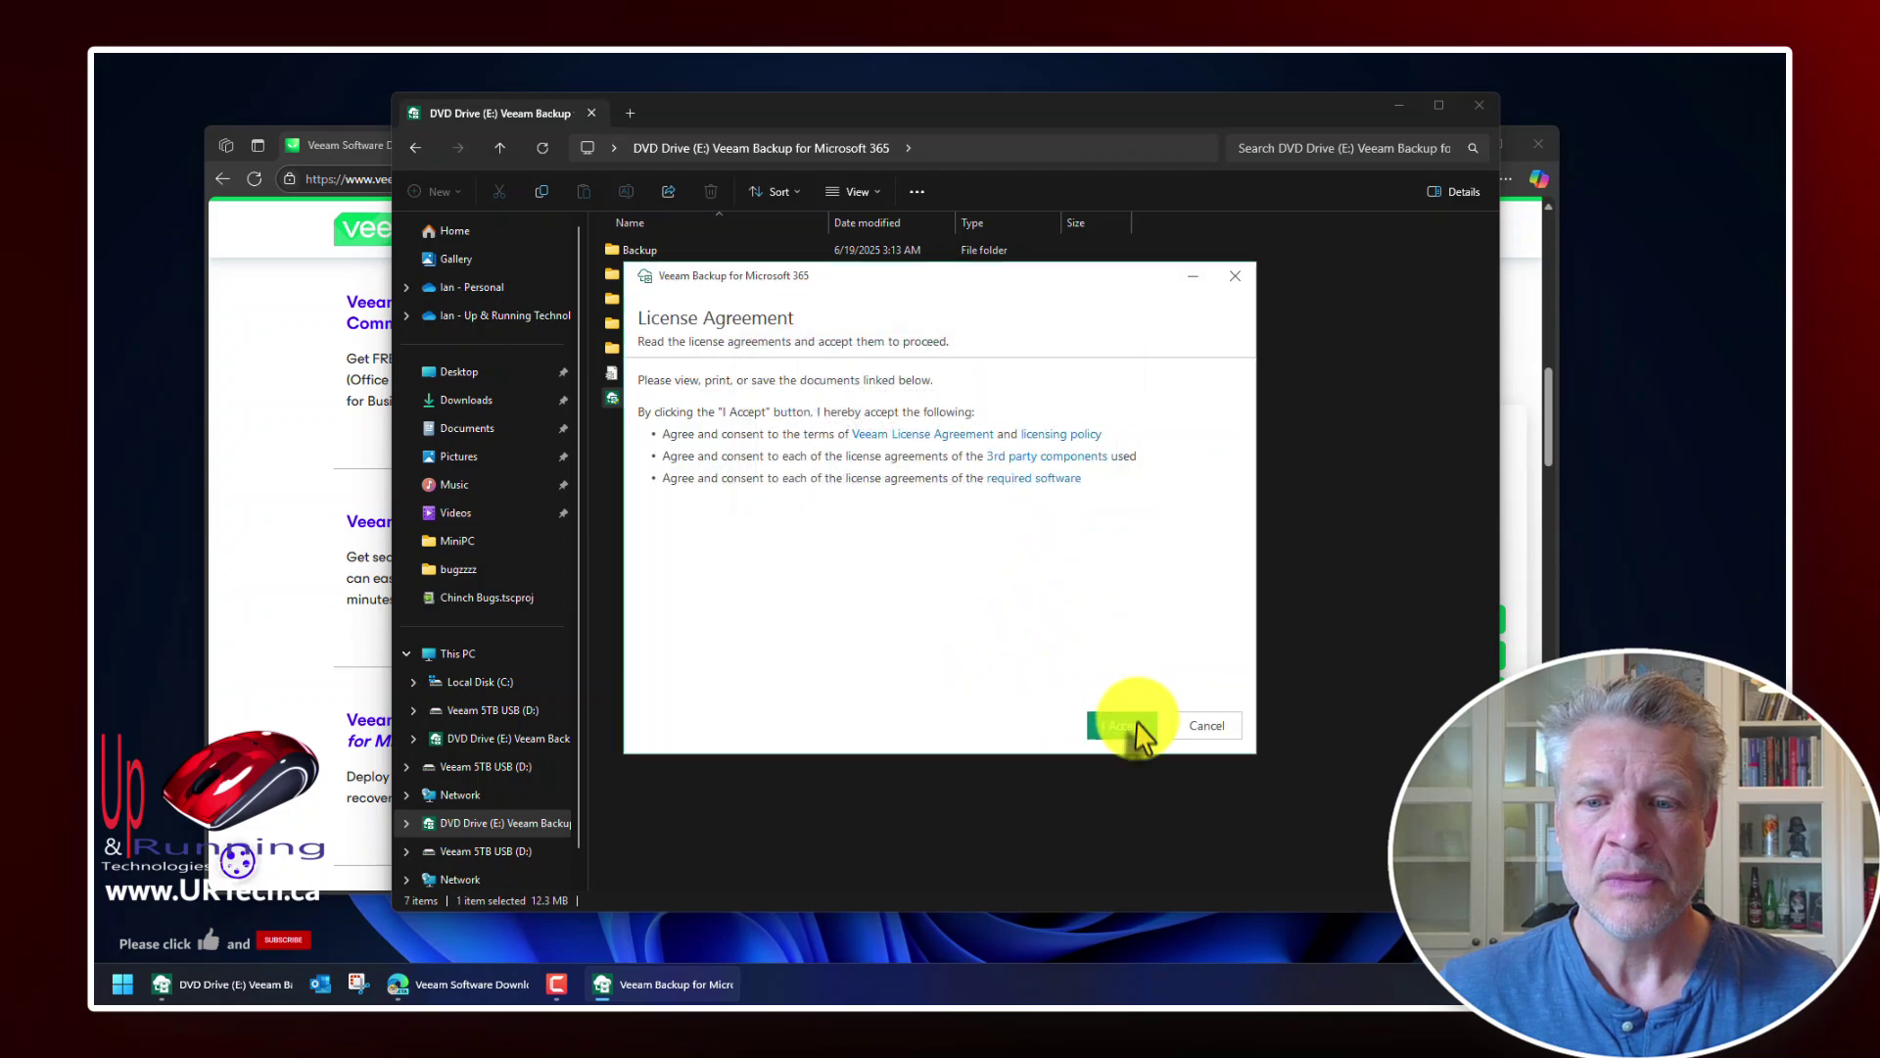
{"action": "left_click", "coordinate": [1126, 725]}
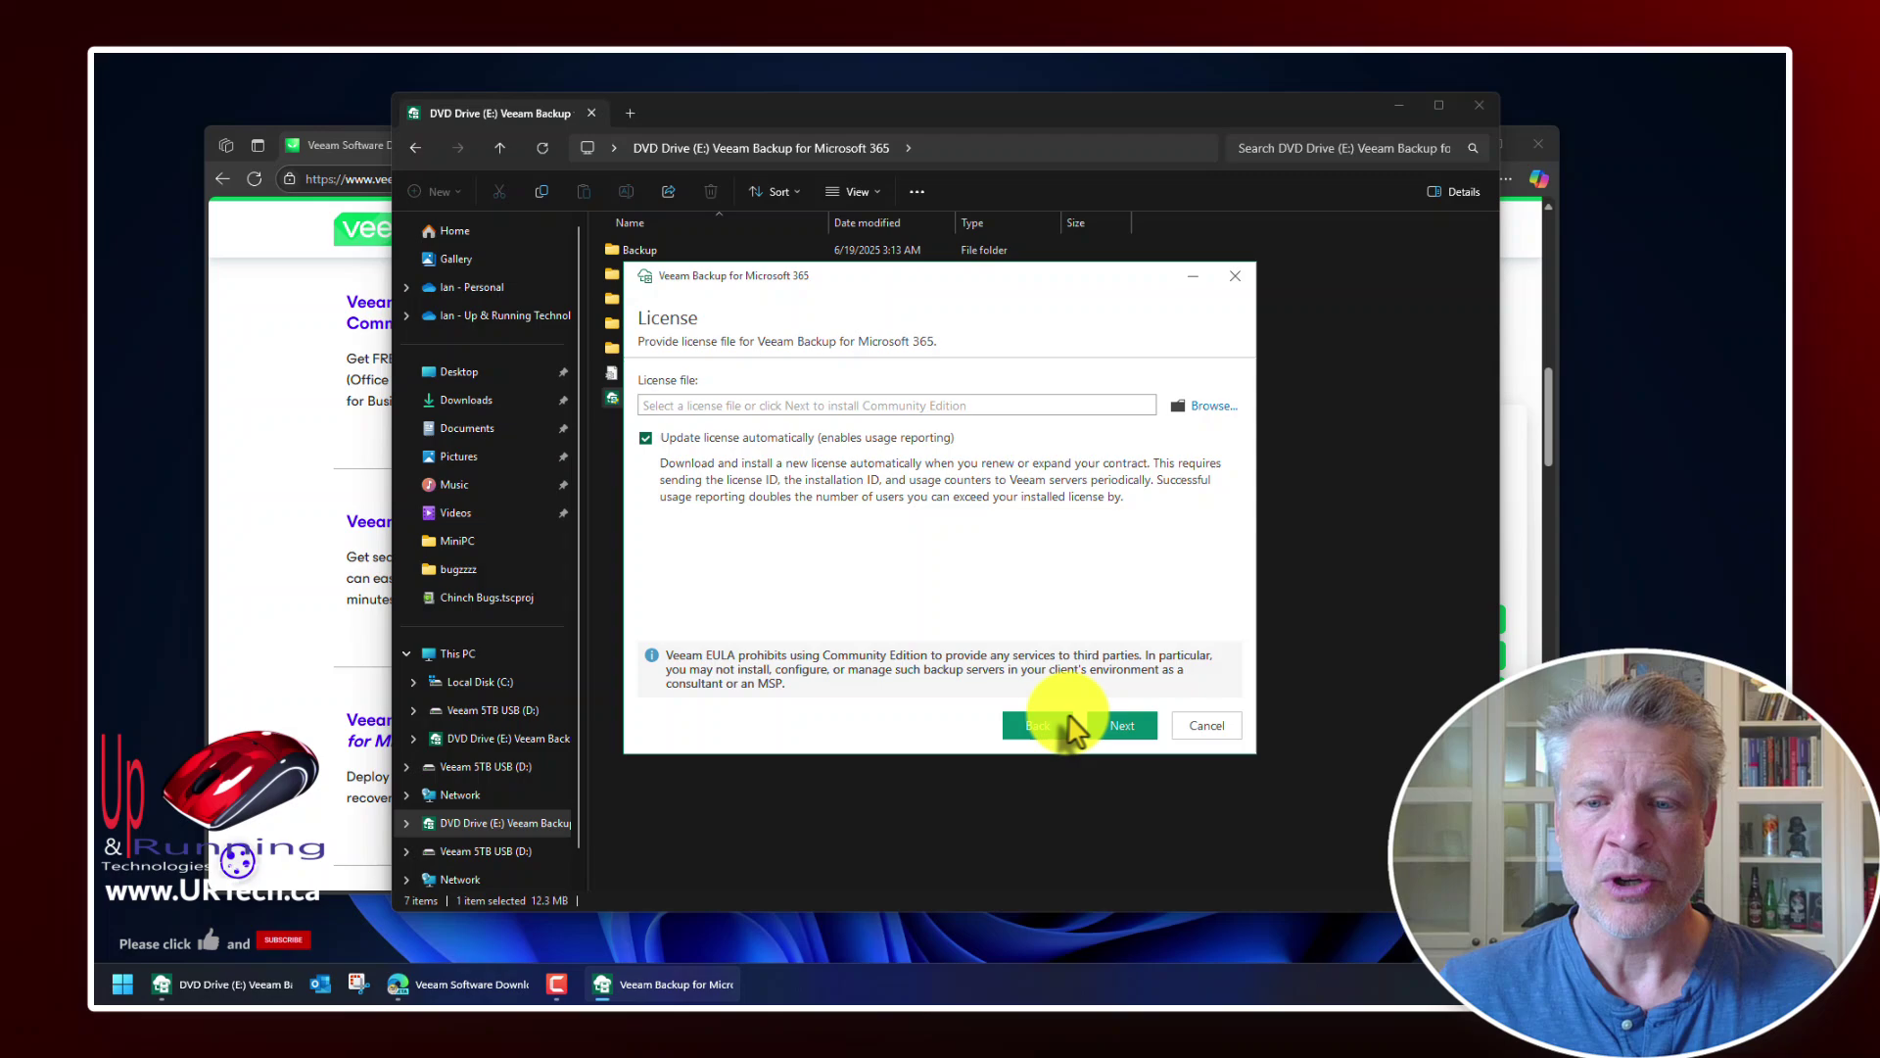
{"action": "left_click", "coordinate": [1124, 728]}
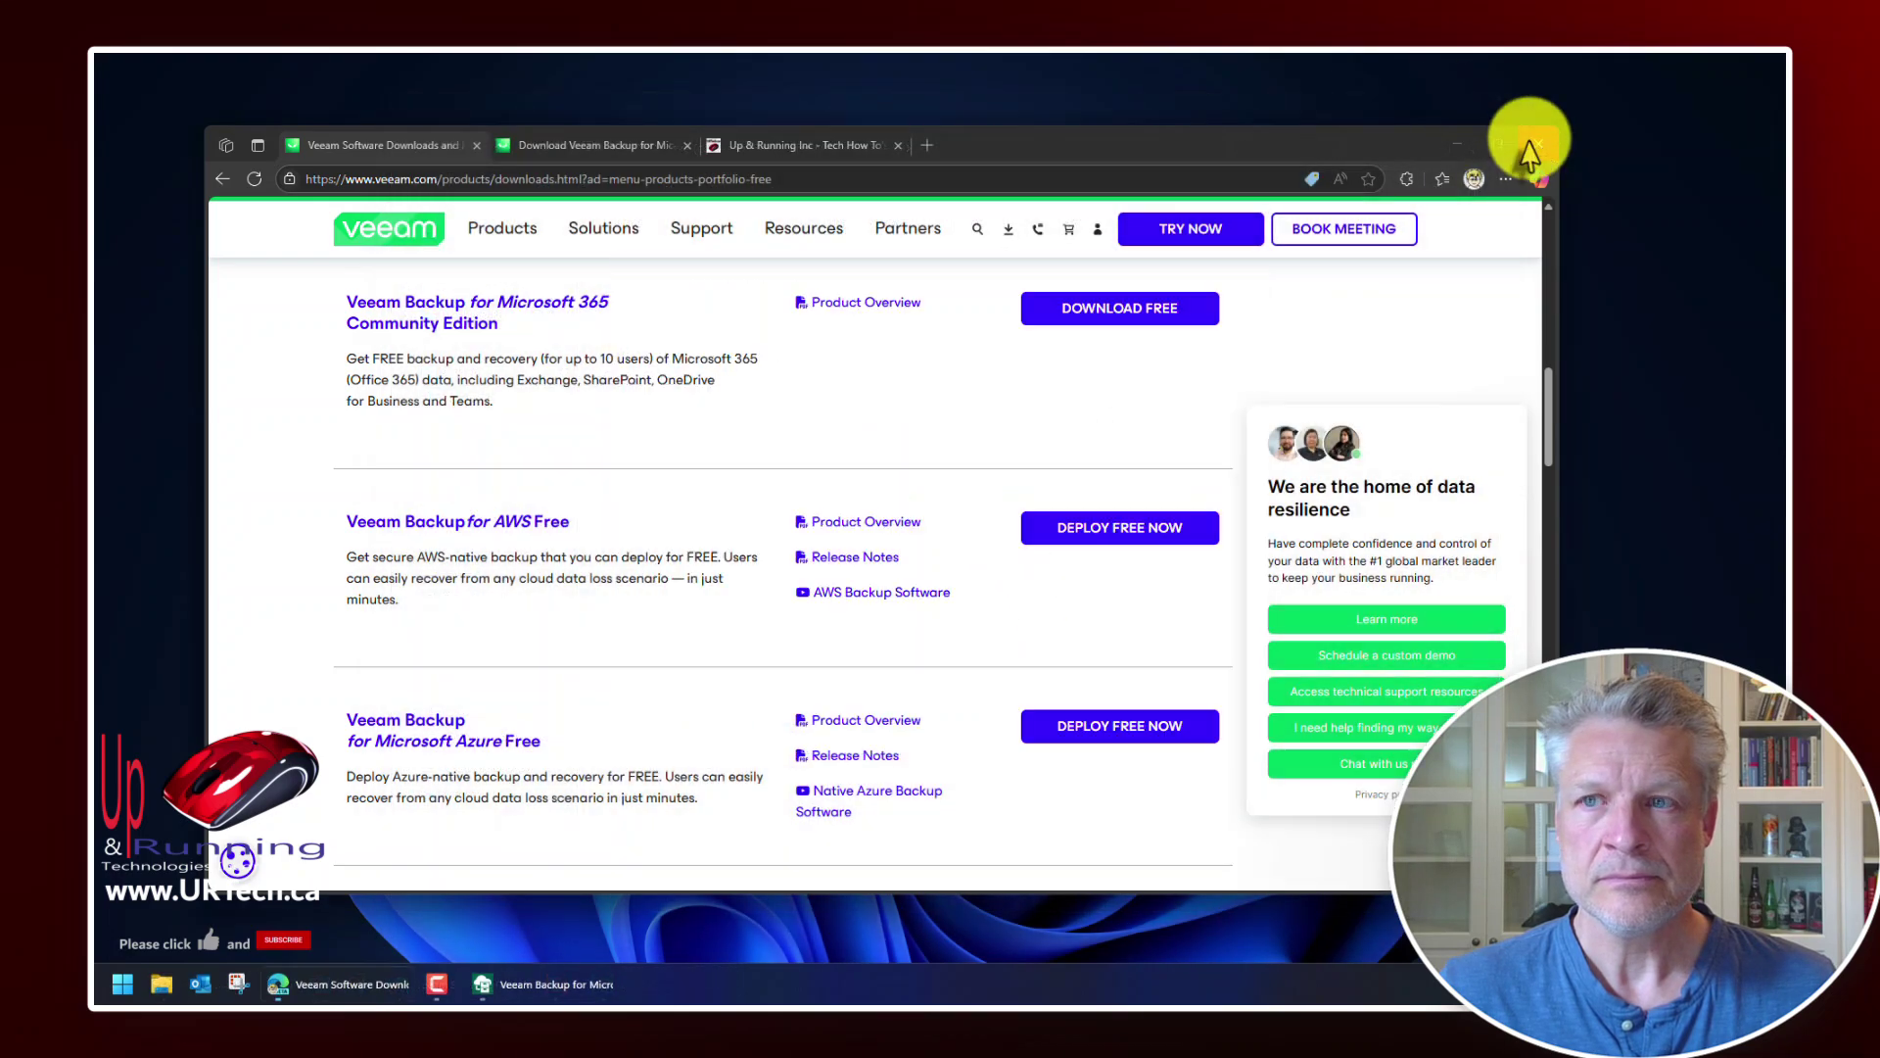
- Close Edge and, after the reboot, remount the Veeam 8.1.2 ISO as DVD Drive (E:)
{"action": "left_click", "coordinate": [1532, 145]}
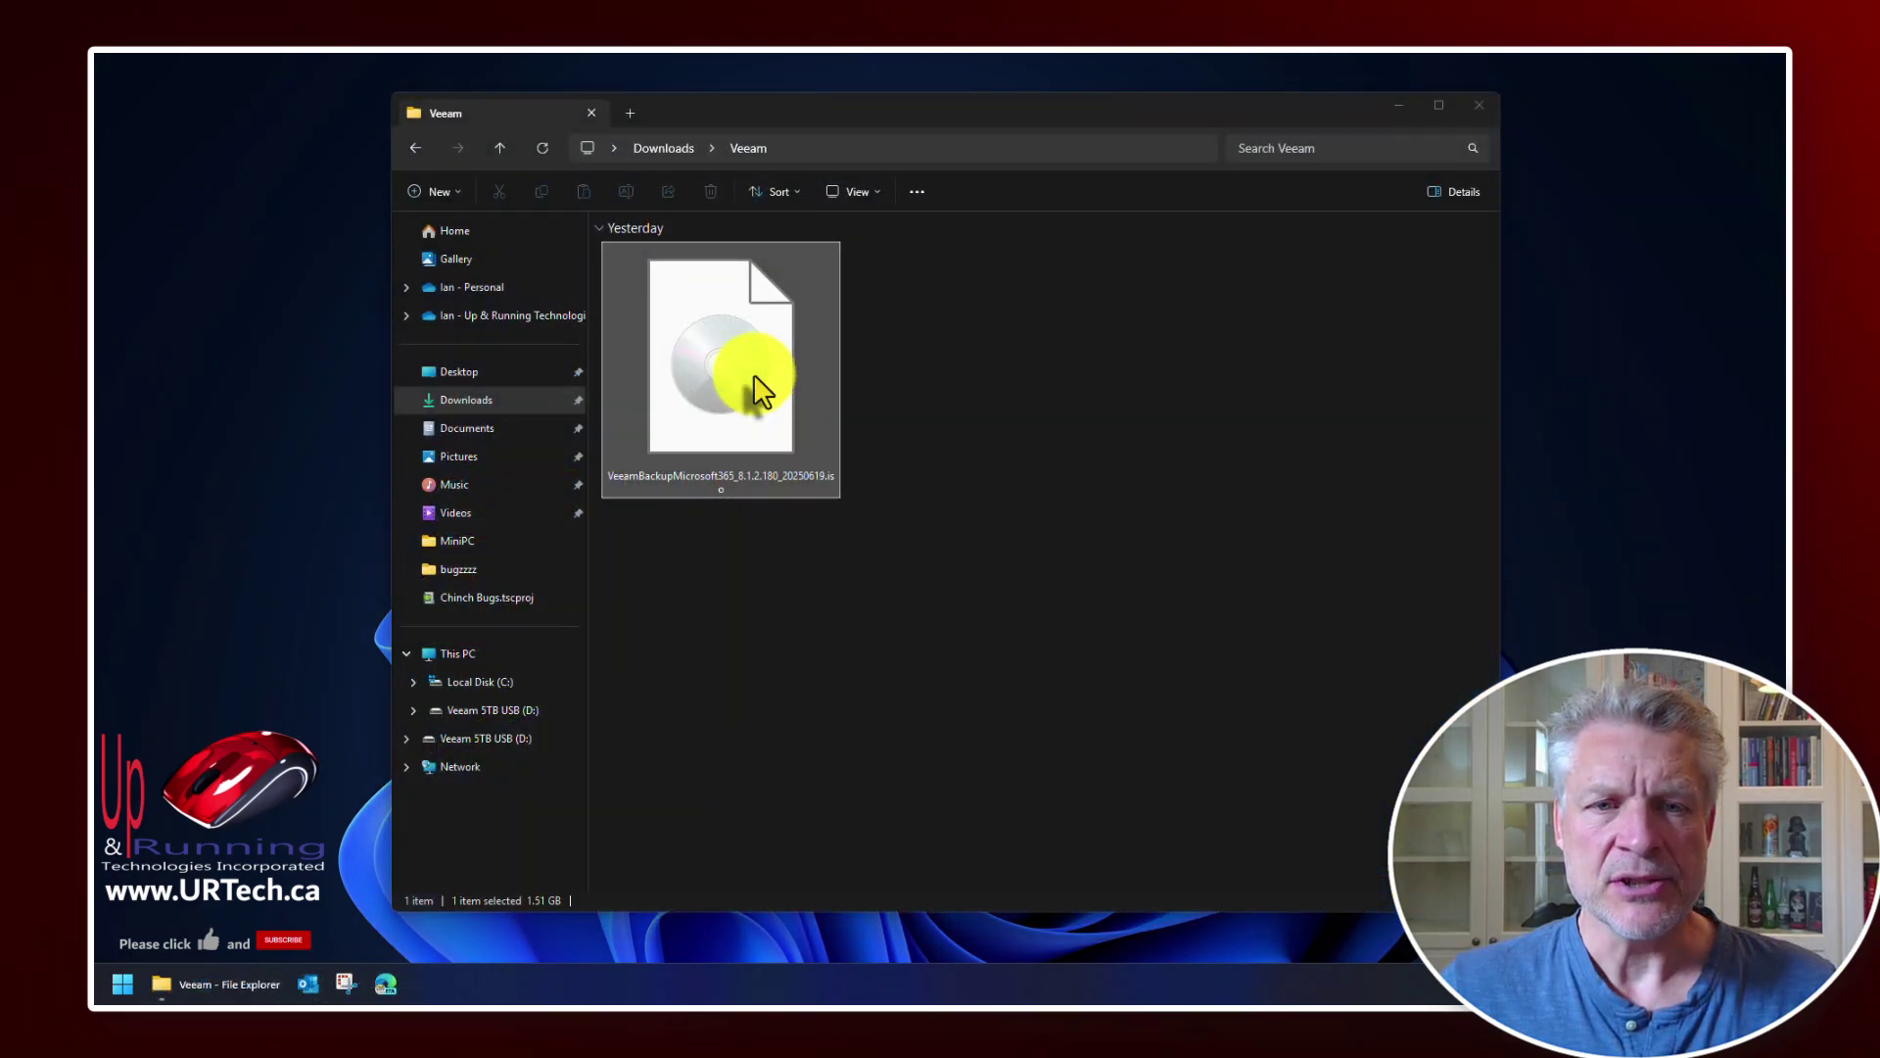
{"action": "right_click", "coordinate": [754, 375]}
{"action": "left_click", "coordinate": [812, 446]}
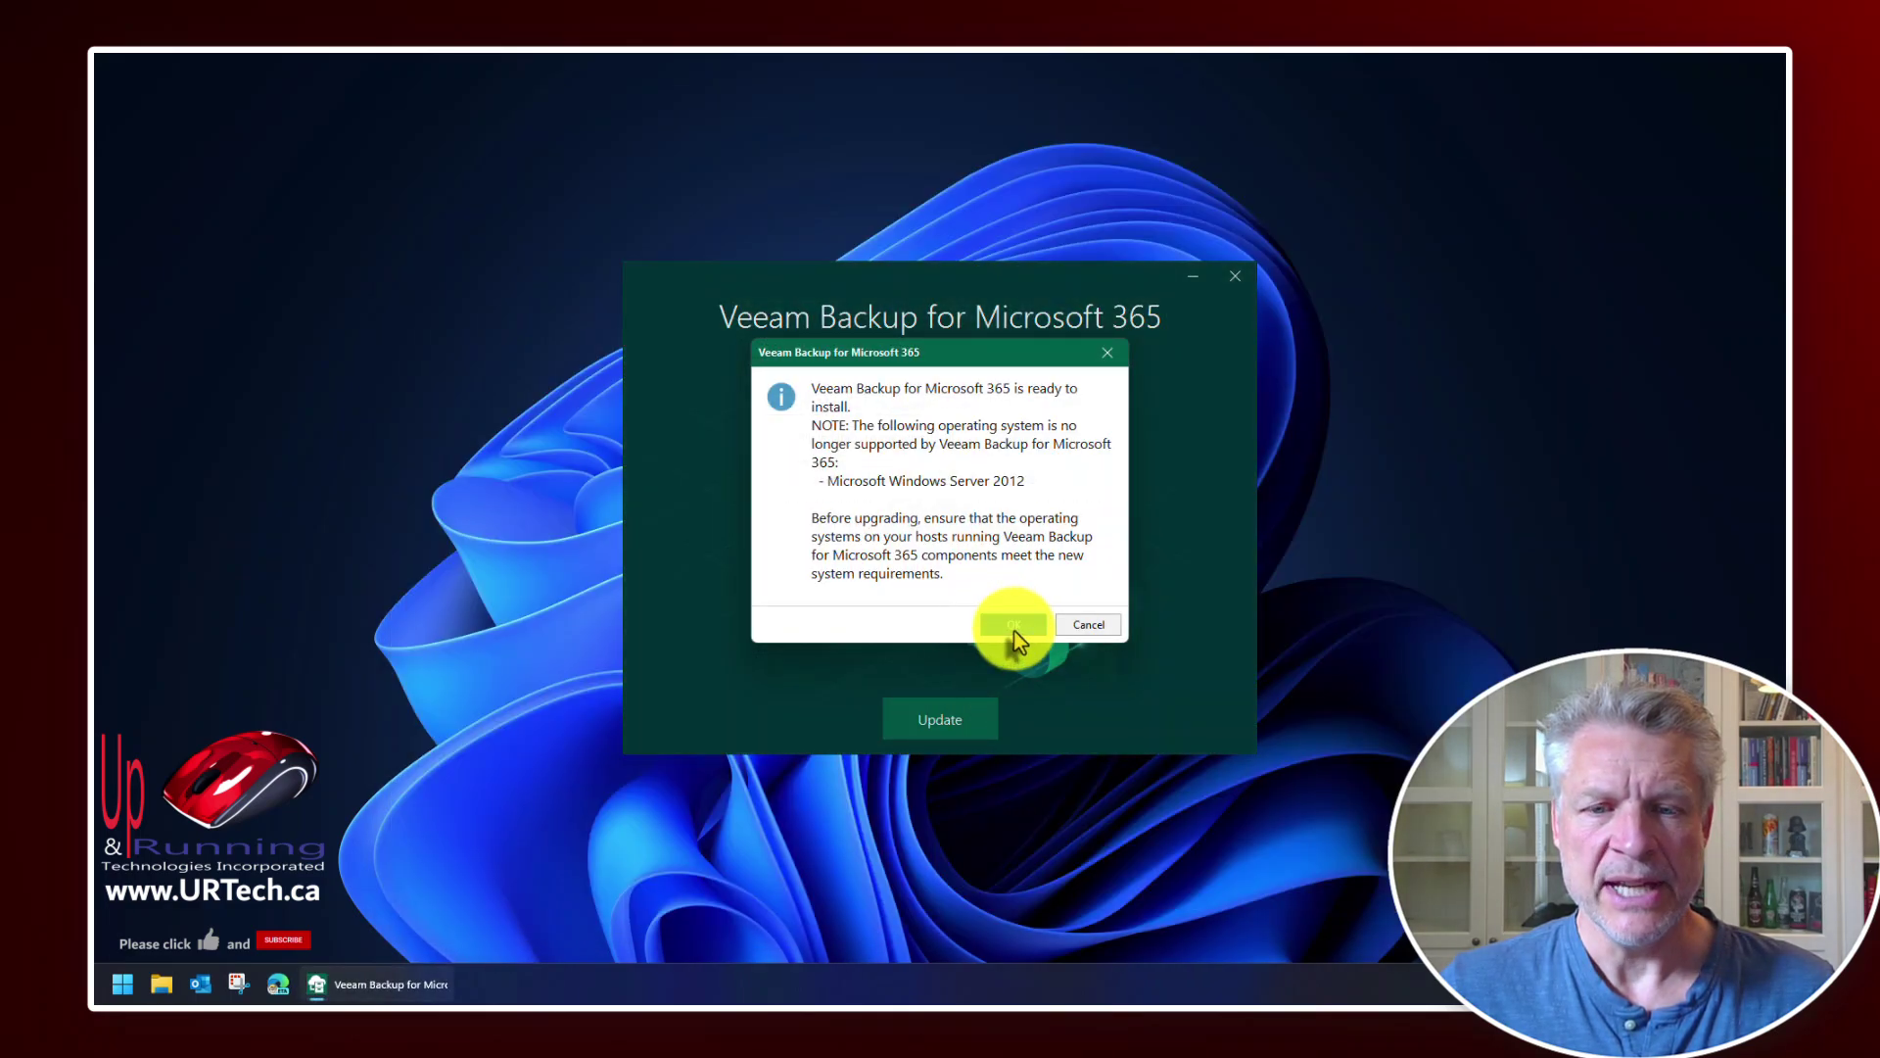
- Accept the licenses as Community Edition, pass the disk-space and permissions checks, and install the upgrade
{"action": "left_click", "coordinate": [1015, 626]}
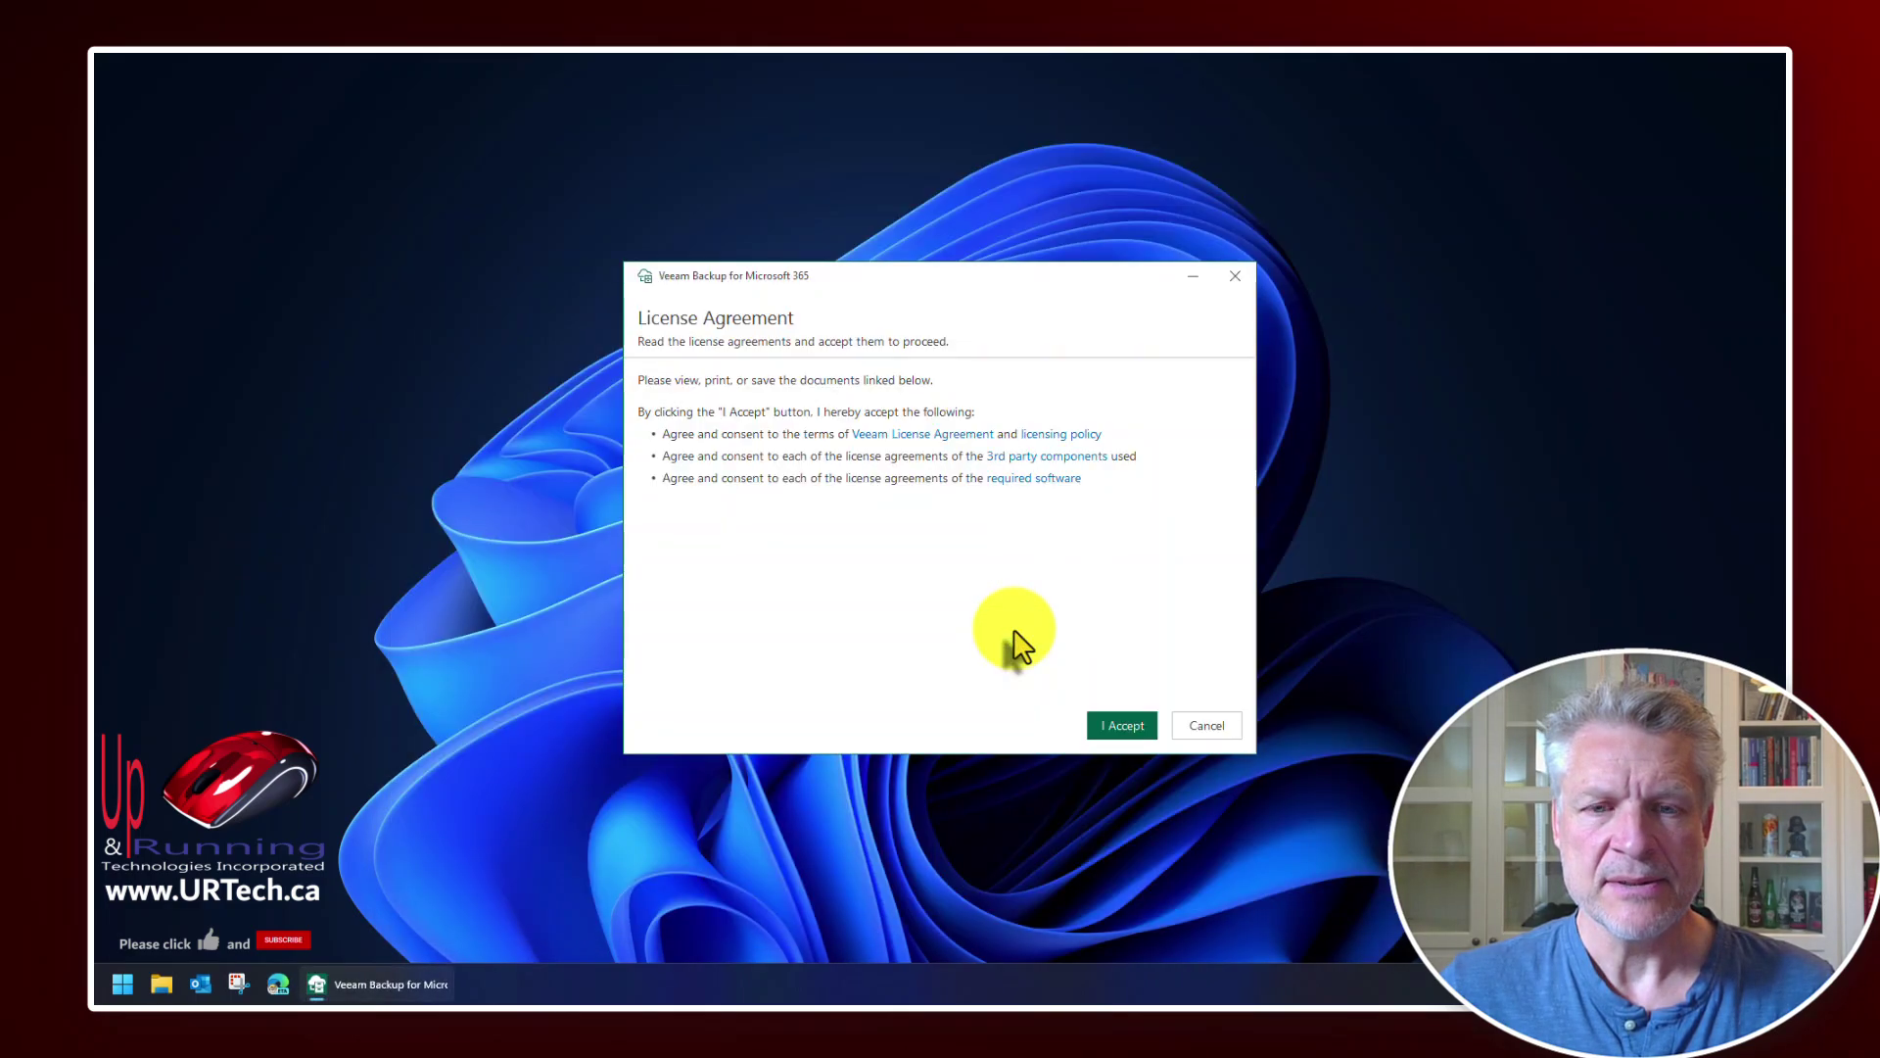
{"action": "left_click", "coordinate": [1116, 725]}
{"action": "left_click", "coordinate": [1116, 725]}
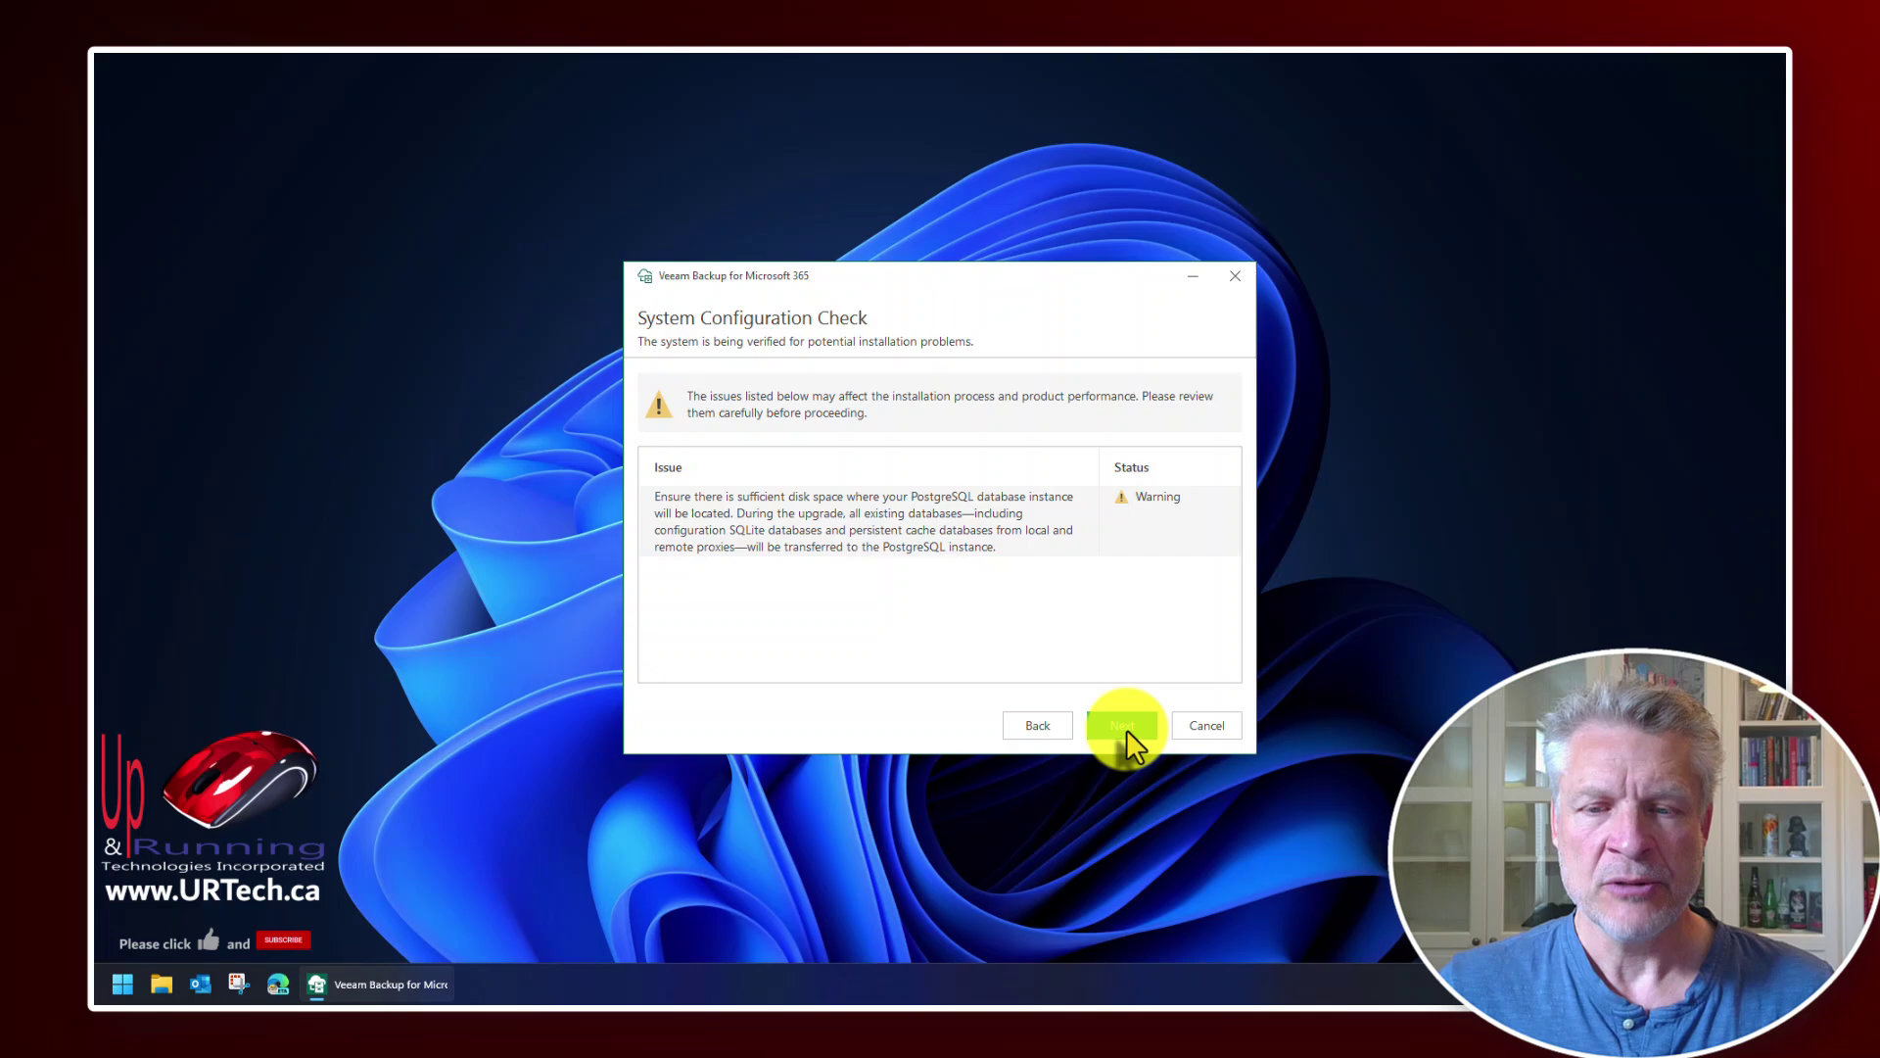
{"action": "left_click", "coordinate": [1126, 730]}
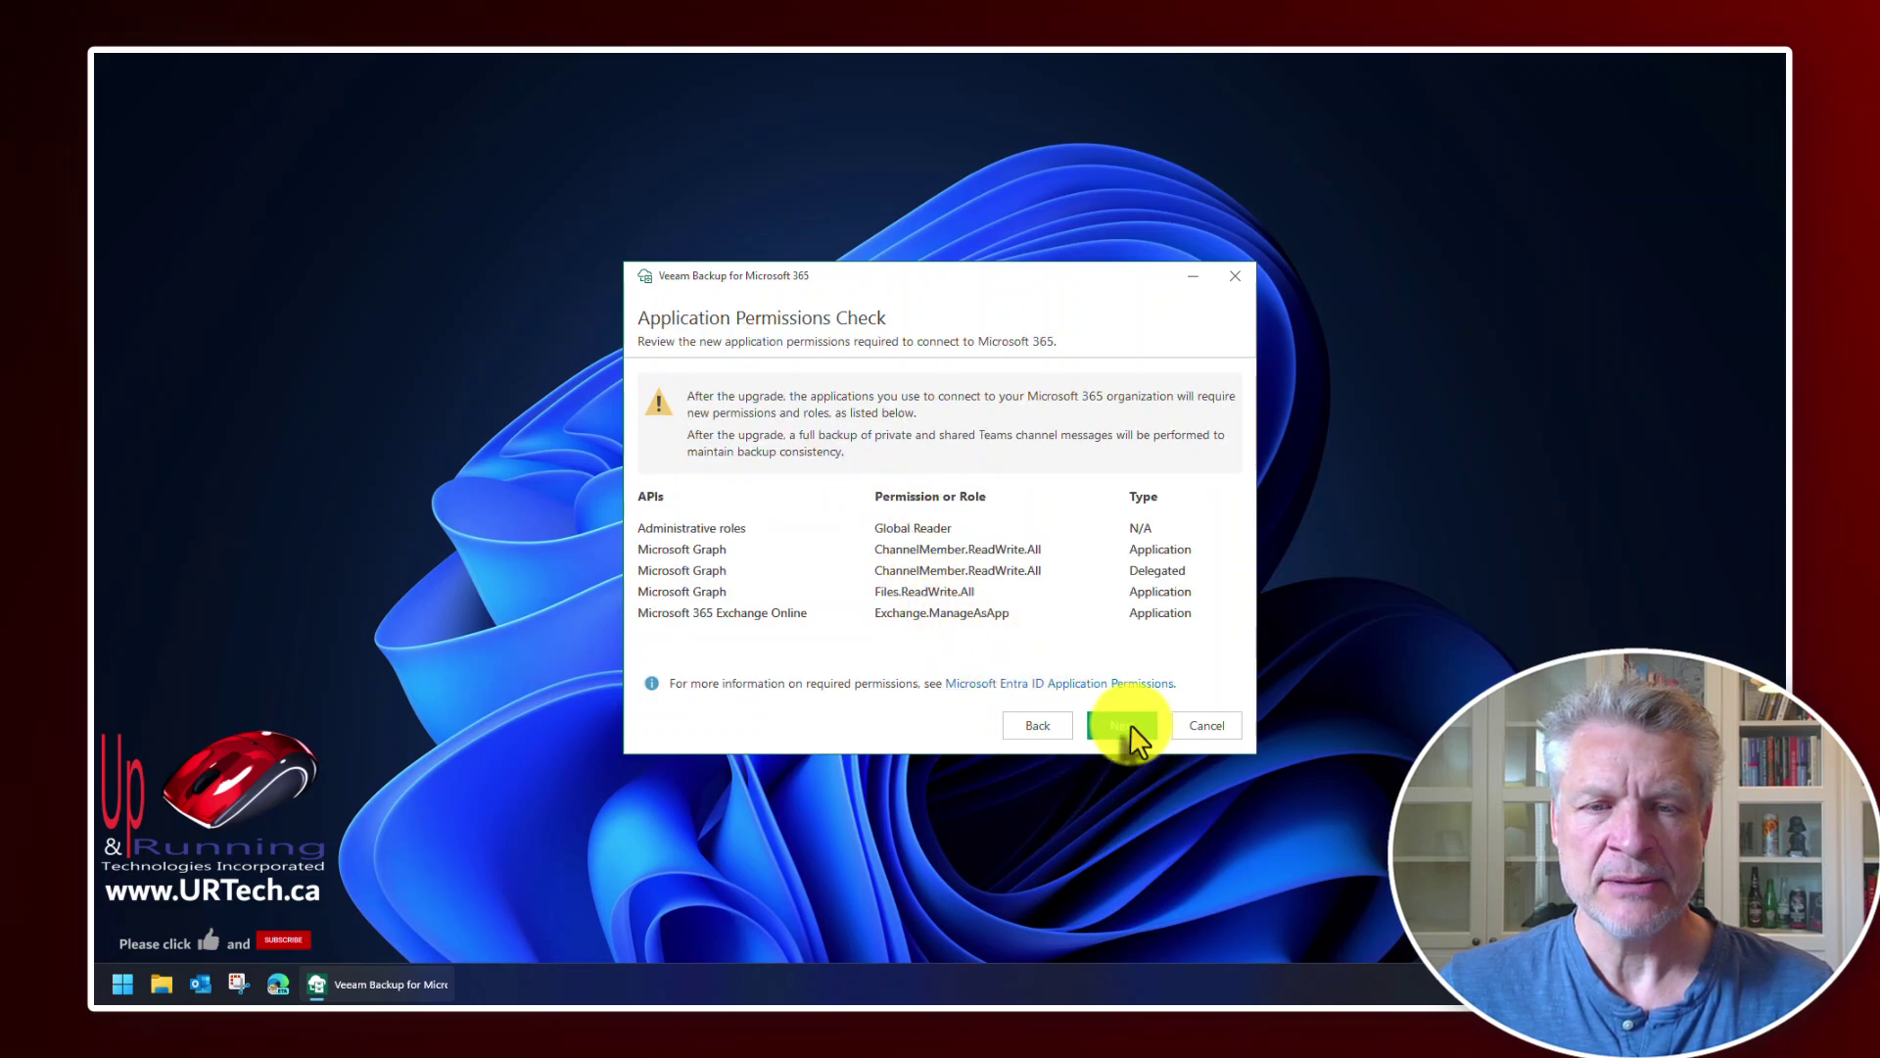
{"action": "left_click", "coordinate": [1131, 729]}
{"action": "left_click", "coordinate": [1124, 730]}
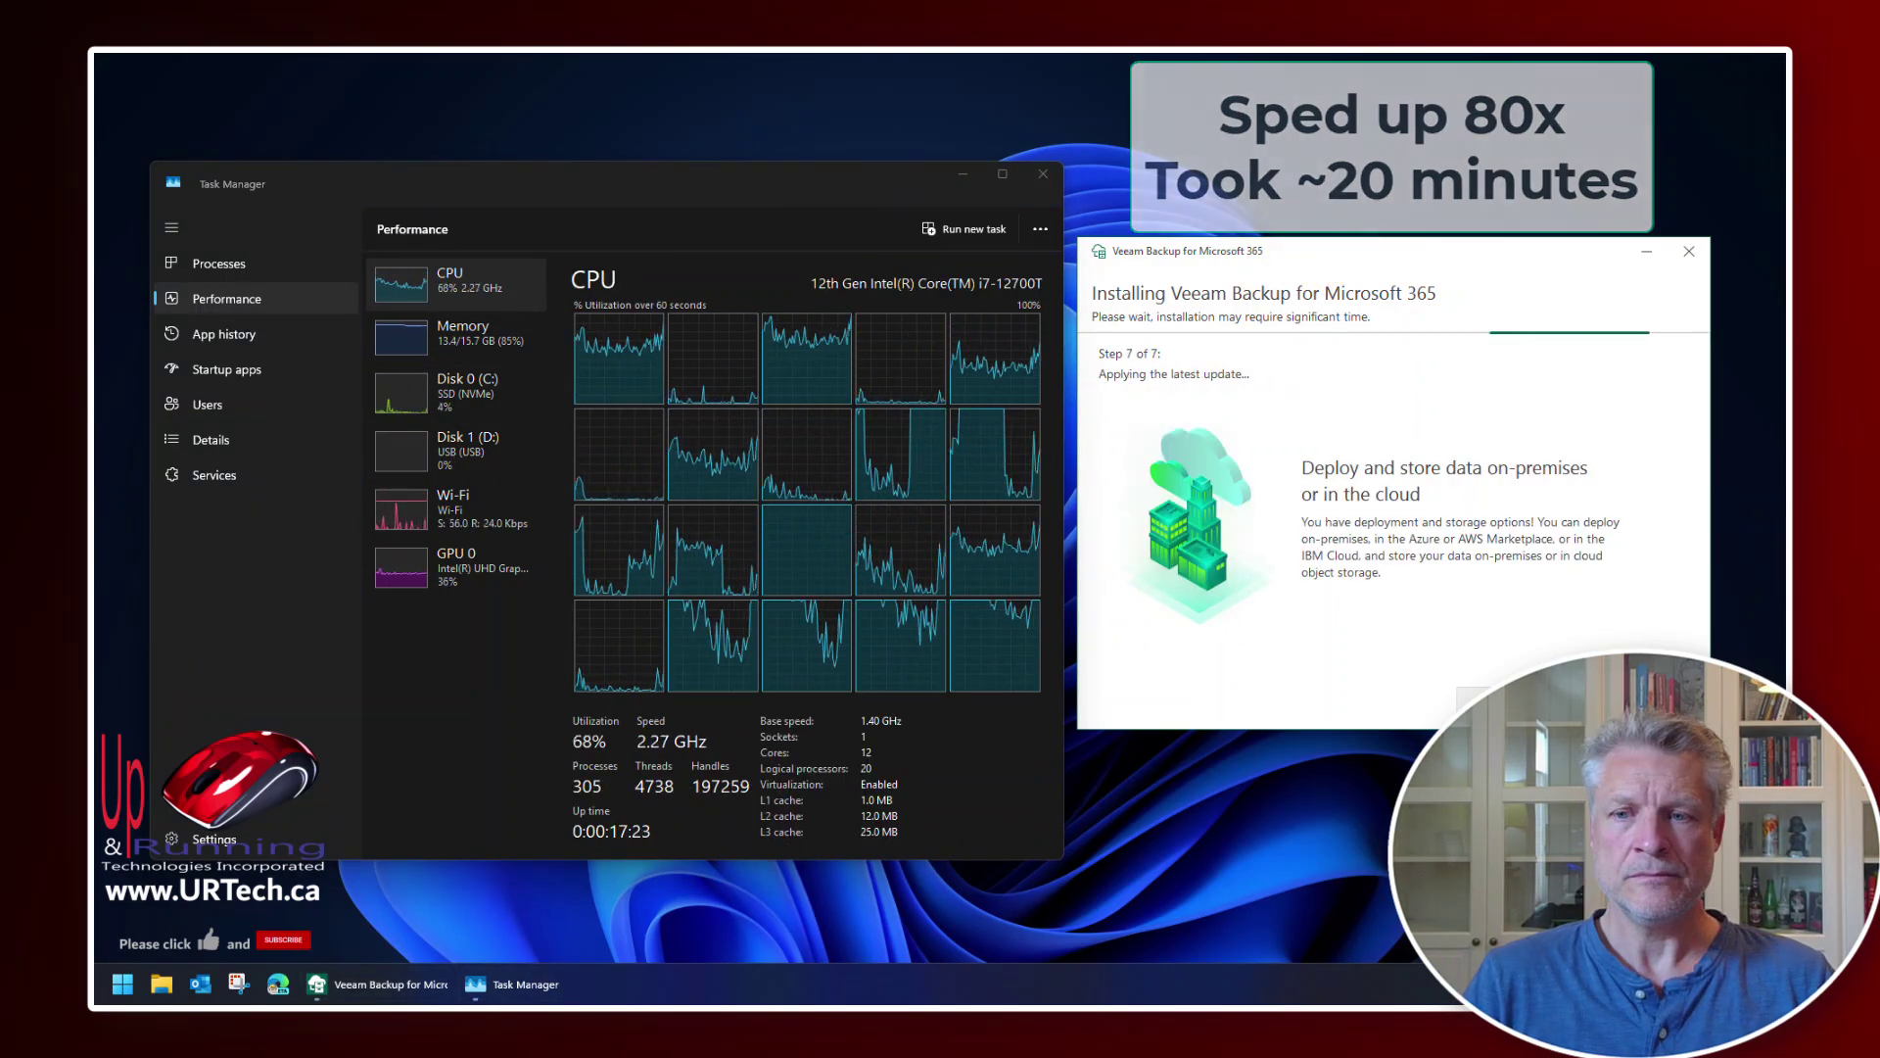
- Reconnect the upgraded console to the local server and bring up actions on the out-of-date D:\VeeamM365 repository
{"action": "left_click", "coordinate": [1385, 693]}
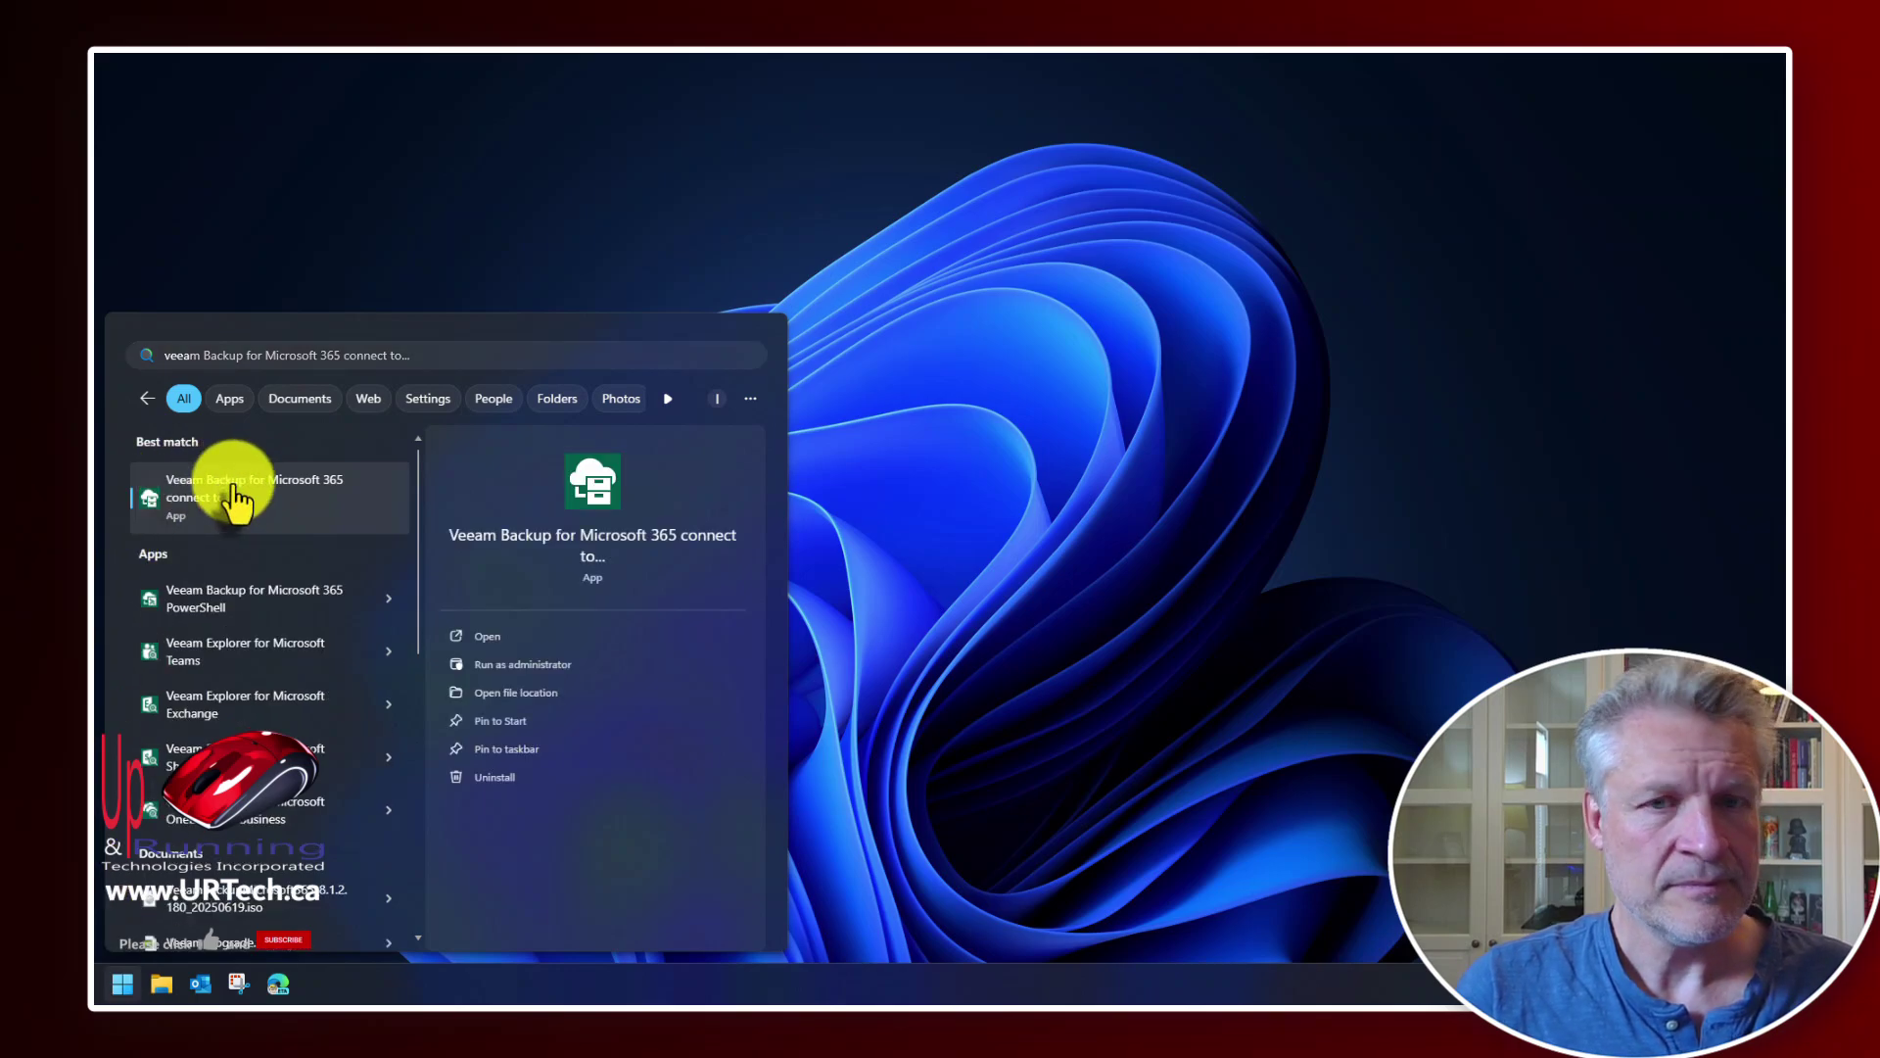
{"action": "left_click", "coordinate": [233, 487]}
{"action": "left_click", "coordinate": [1019, 659]}
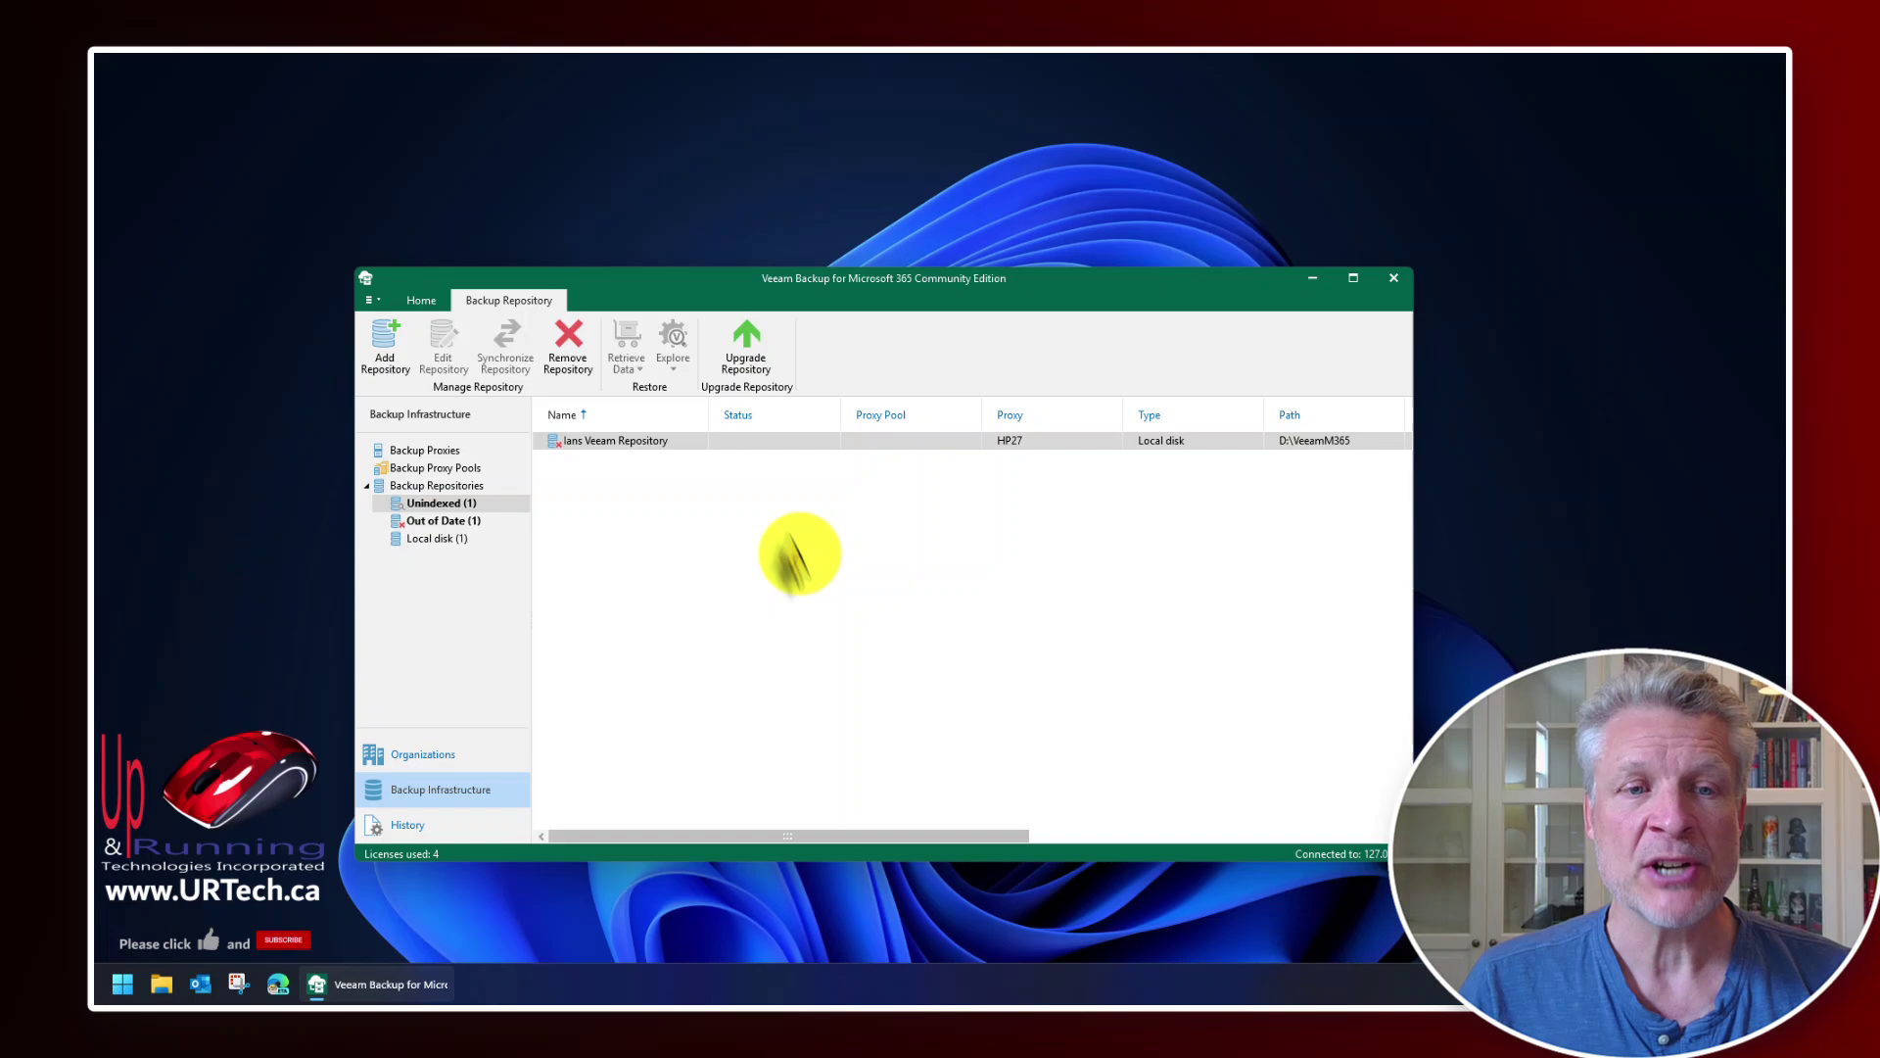
{"action": "right_click", "coordinate": [614, 443]}
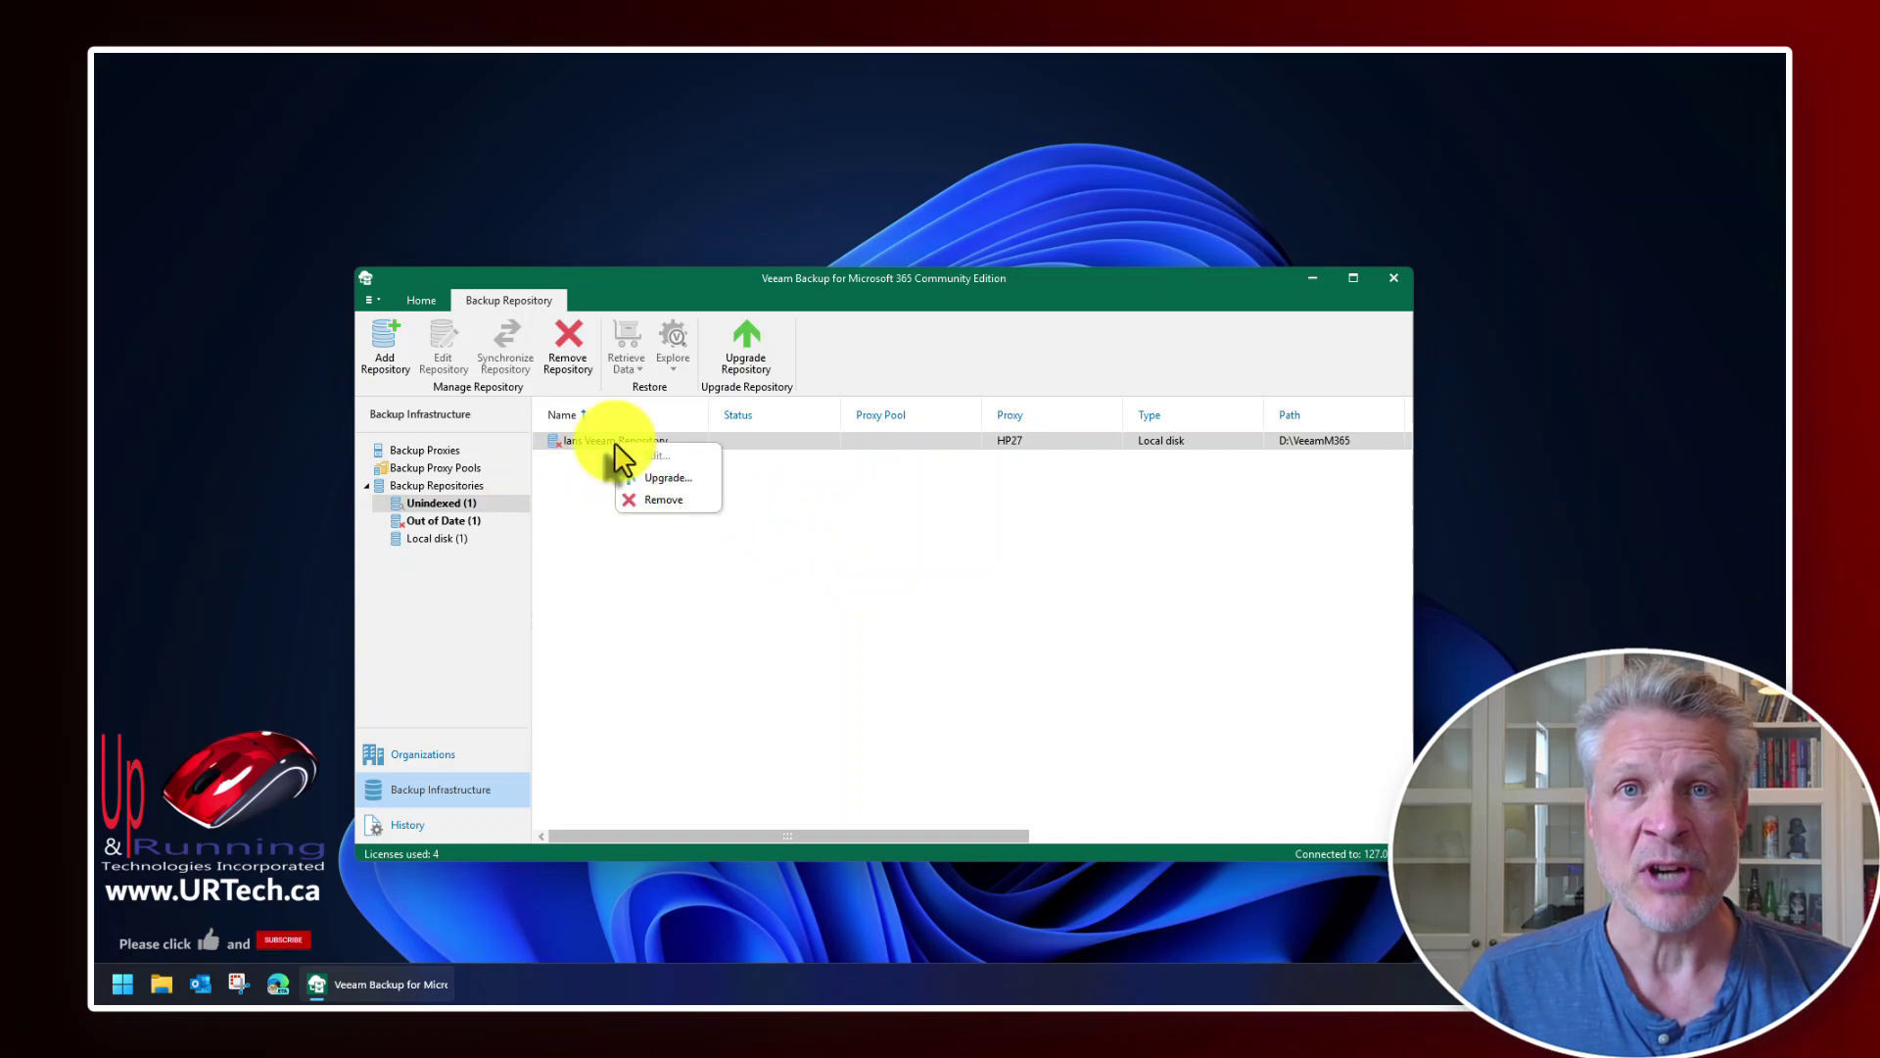
- Upgrade the D:\VeeamM365 repository, then review the Out of Date and Unindexed repository lists
{"action": "left_click", "coordinate": [667, 477]}
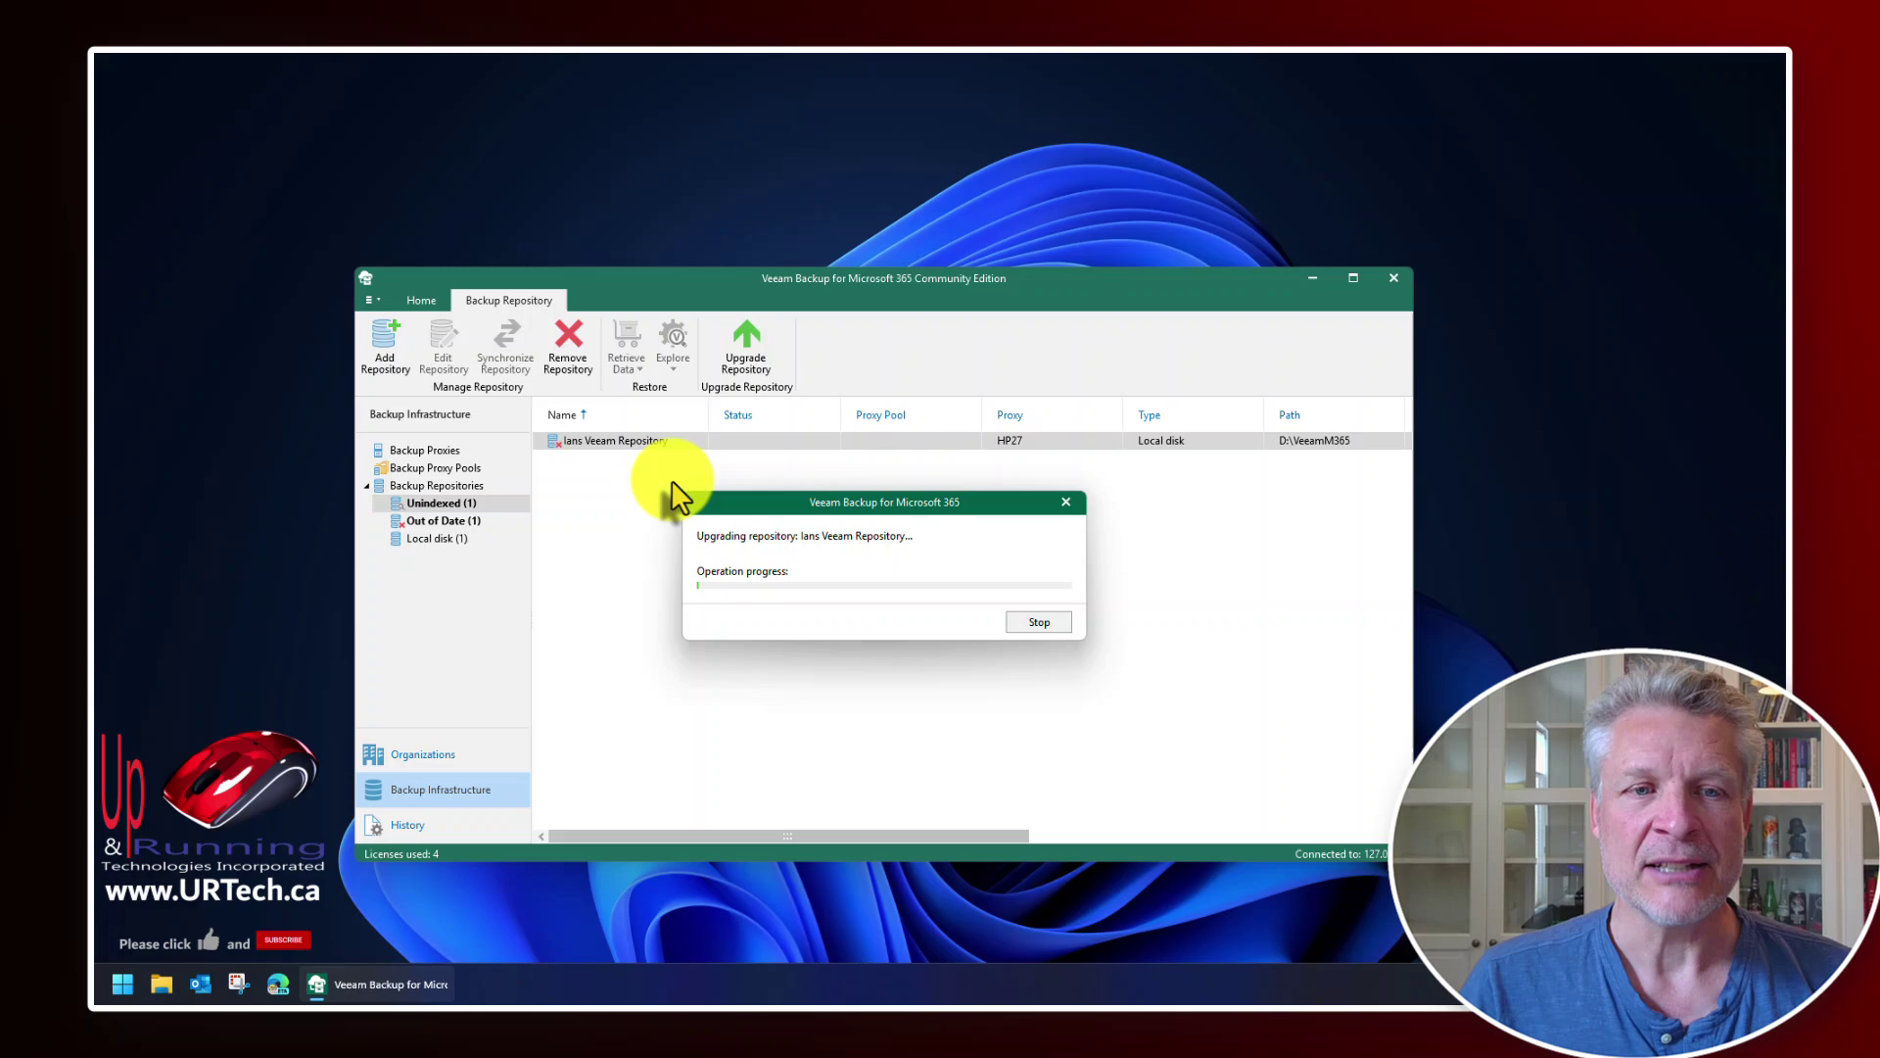
{"action": "left_click", "coordinate": [1023, 621]}
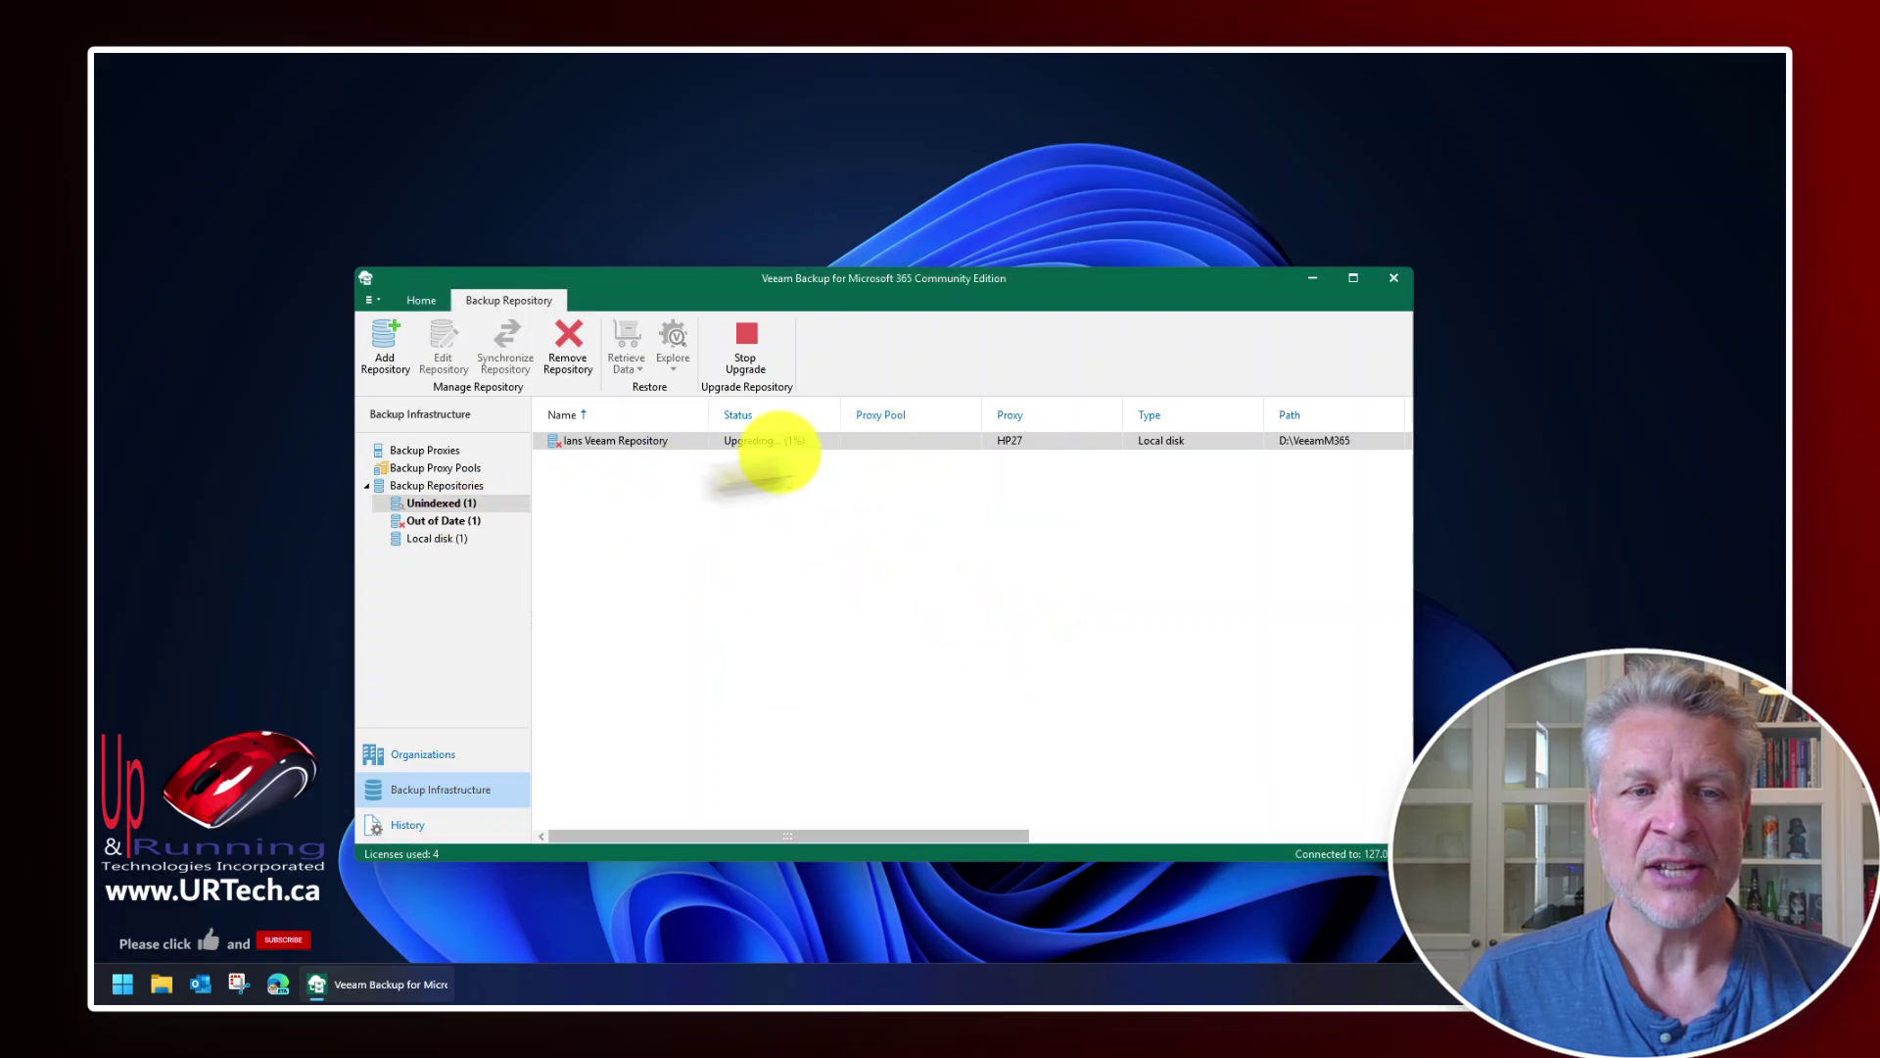
{"action": "left_click", "coordinate": [441, 521]}
{"action": "left_click", "coordinate": [437, 504]}
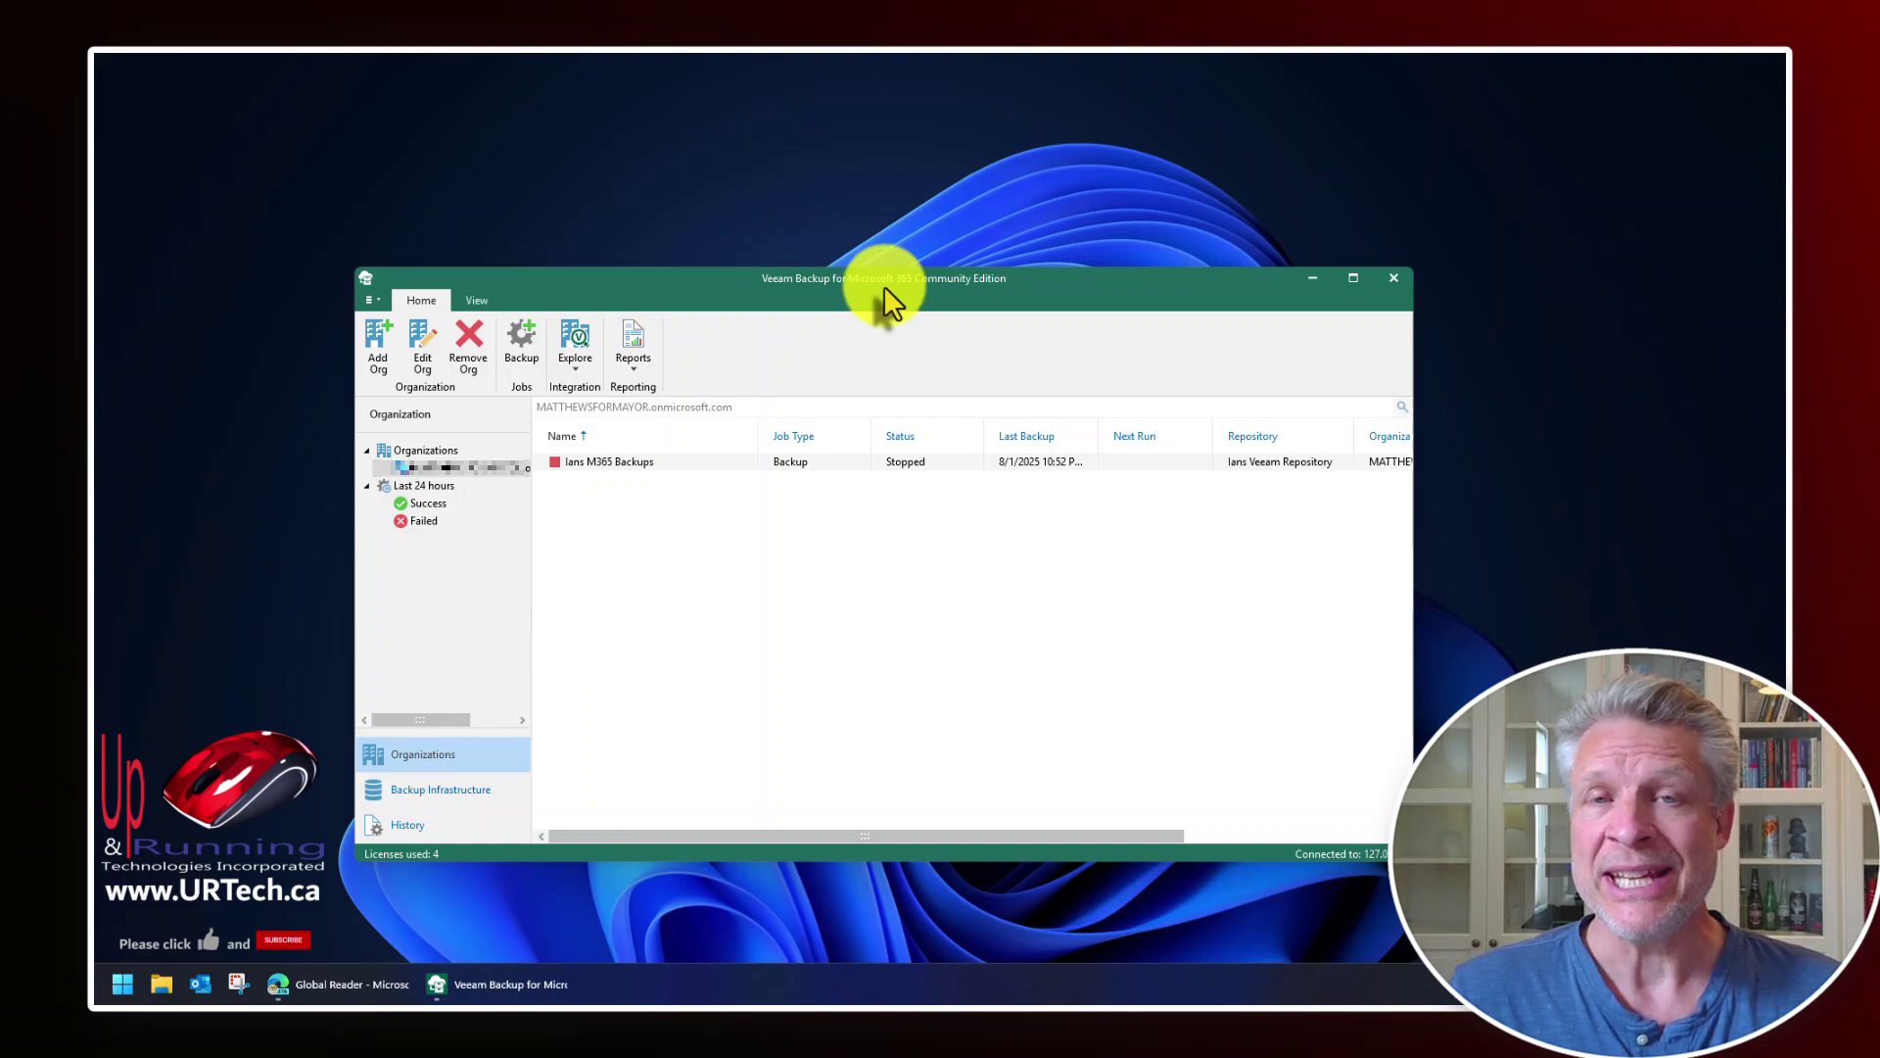
- Edit the organization, keeping the Microsoft 365 deployment type, up to the application credentials page
{"action": "right_click", "coordinate": [457, 470]}
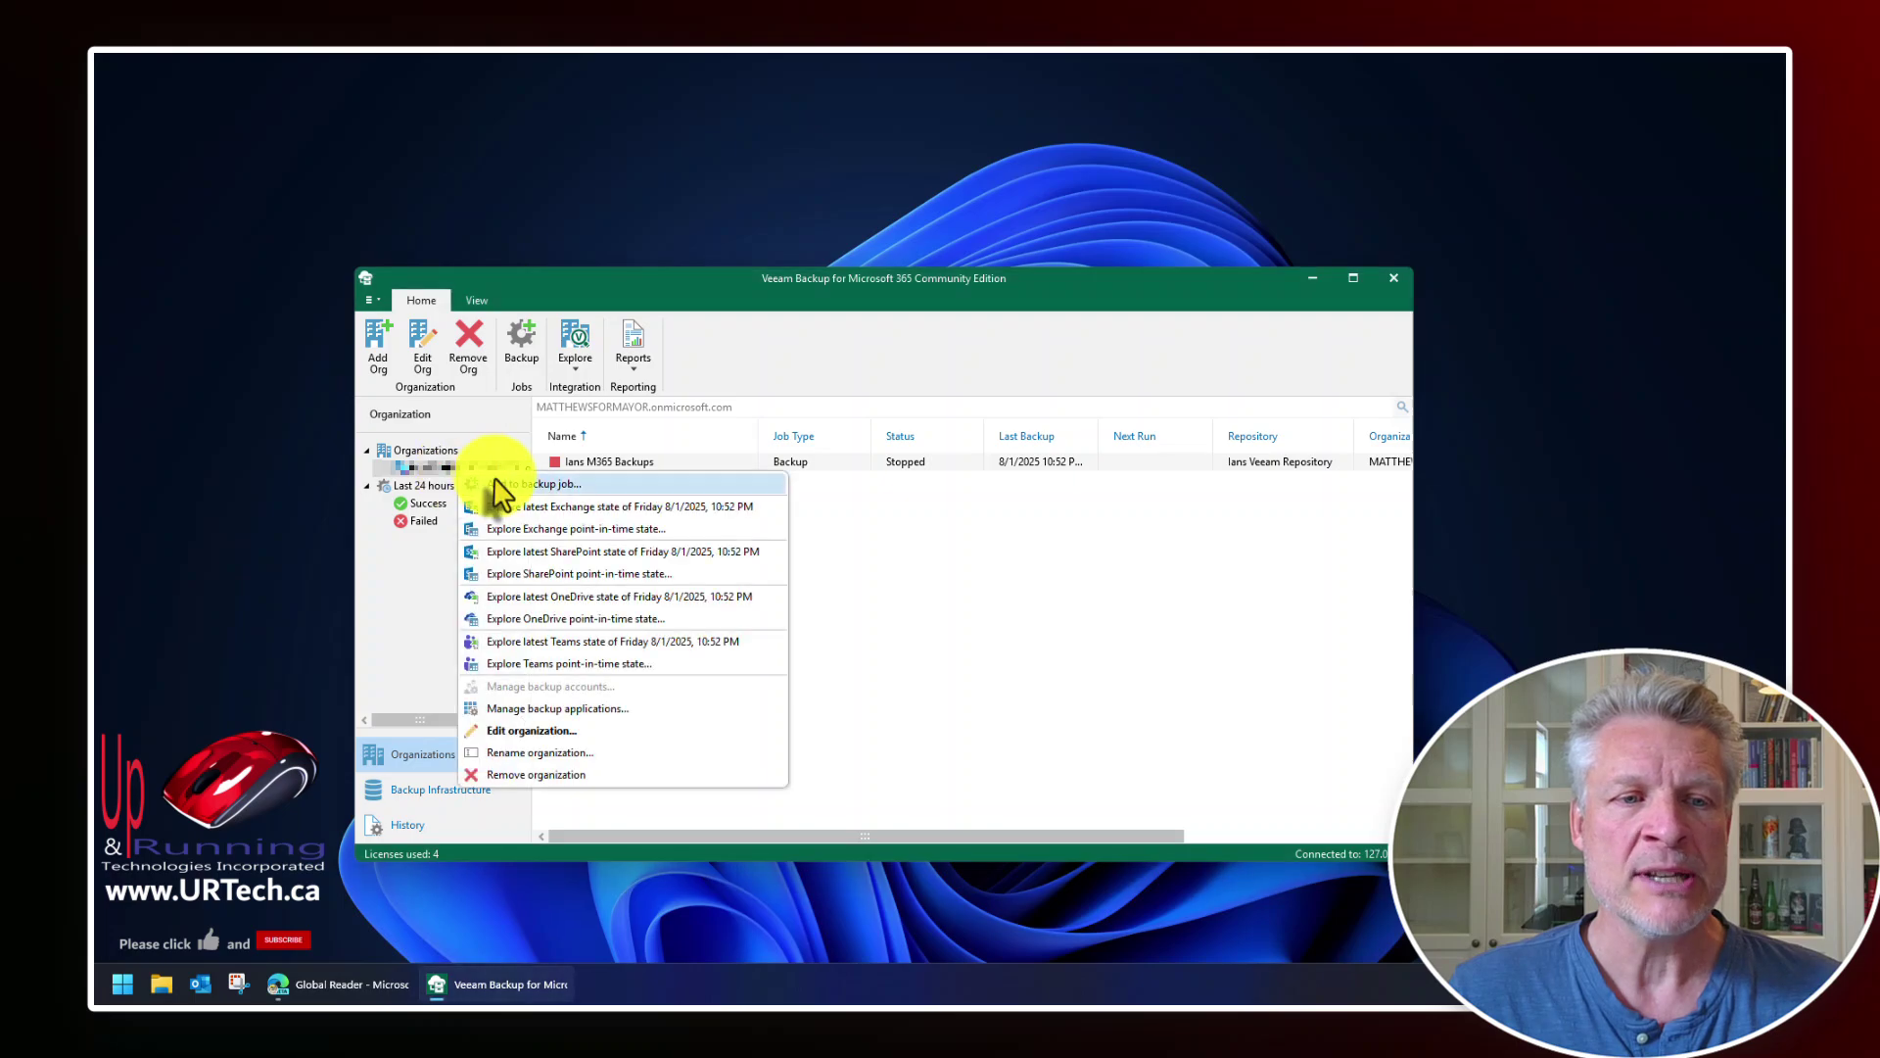
{"action": "left_click", "coordinate": [544, 734]}
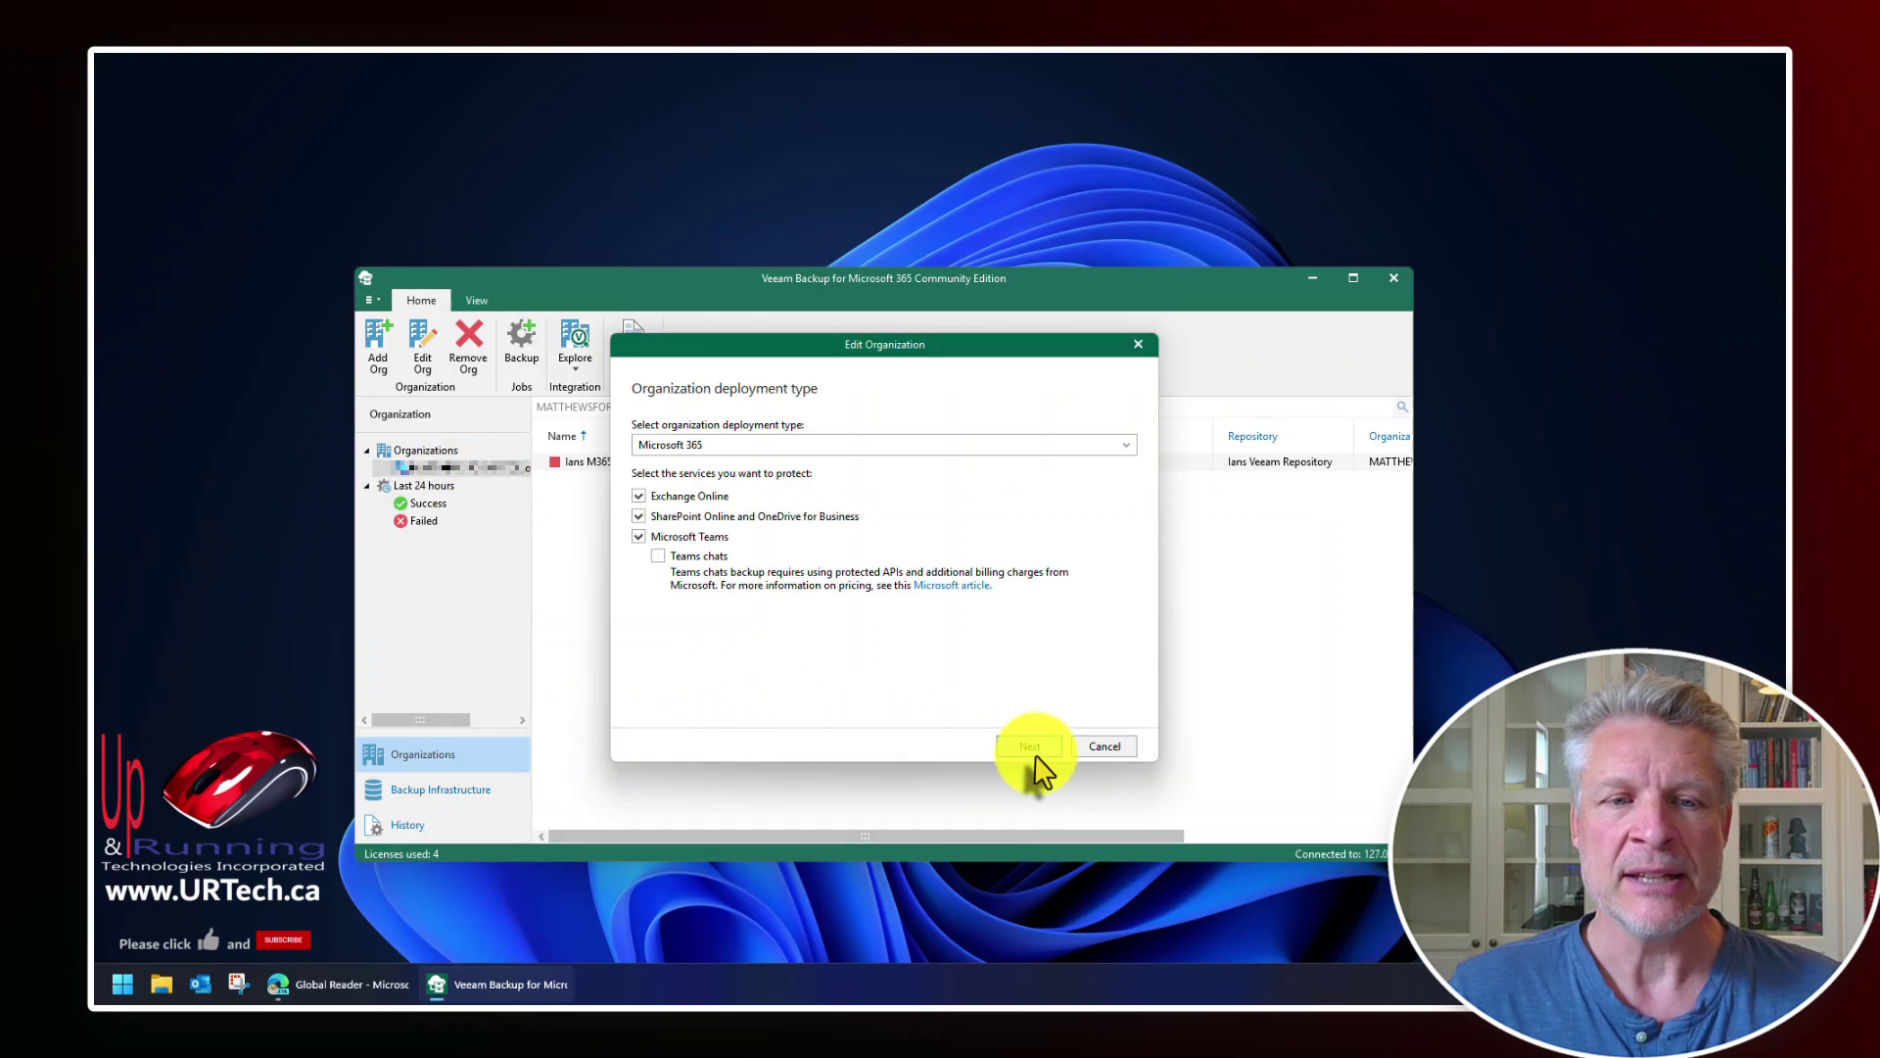
{"action": "left_click", "coordinate": [1036, 754]}
{"action": "left_click", "coordinate": [1036, 752]}
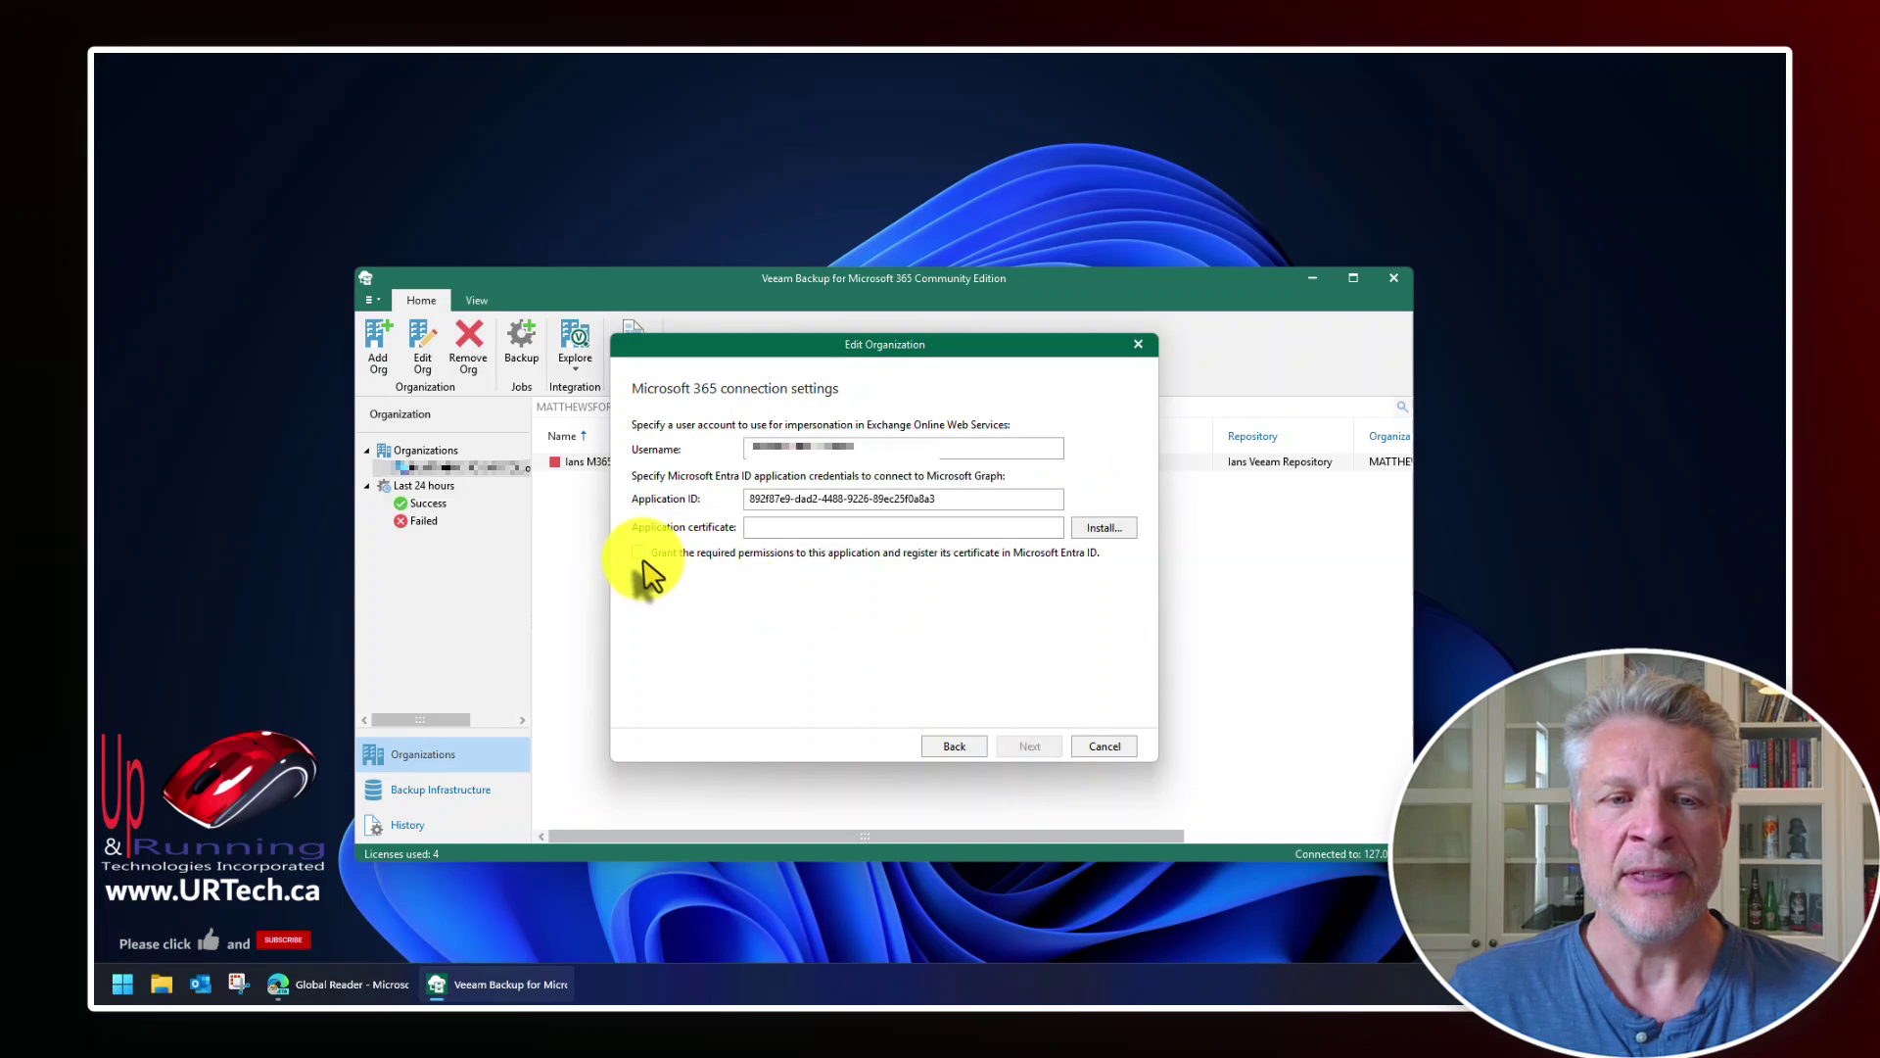
- Tick Grant permissions, generate a new self-signed certificate, and advance to Microsoft 365 sign-in
{"action": "left_click", "coordinate": [639, 553]}
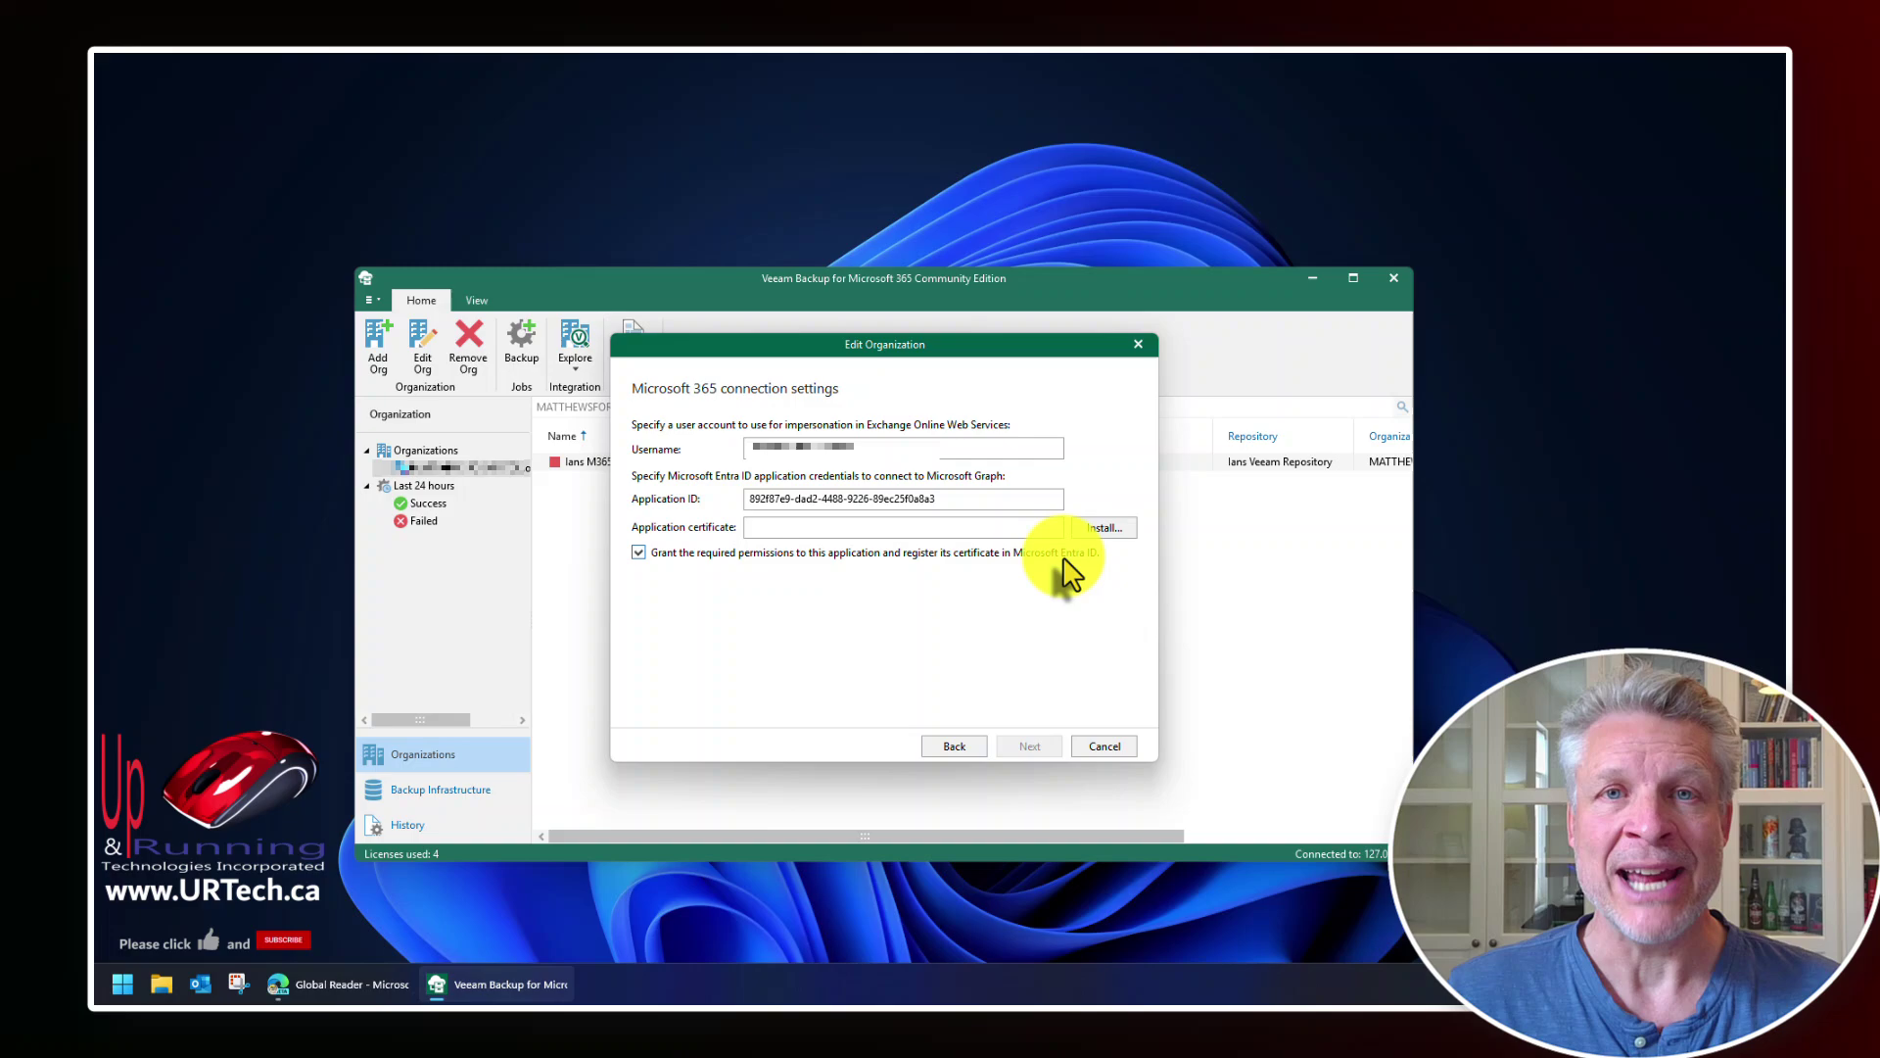
{"action": "left_click", "coordinate": [891, 450]}
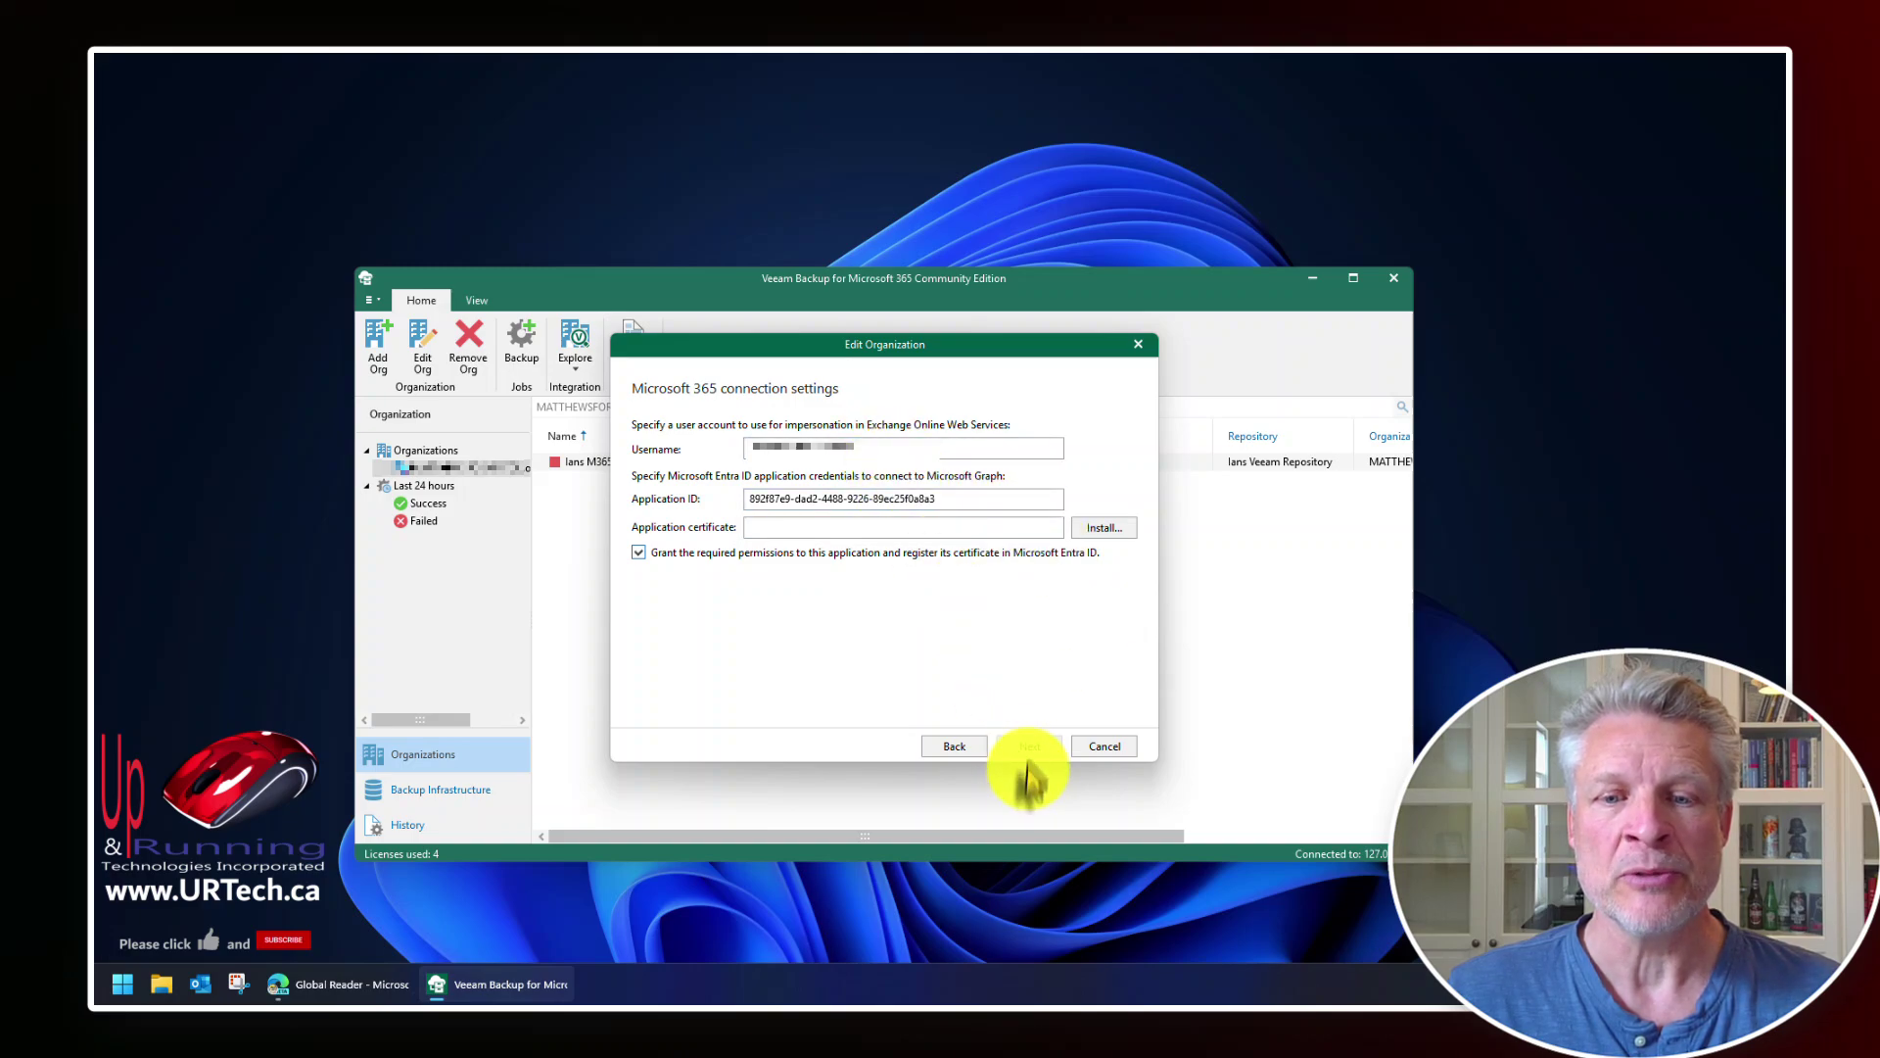
{"action": "left_click", "coordinate": [1101, 529]}
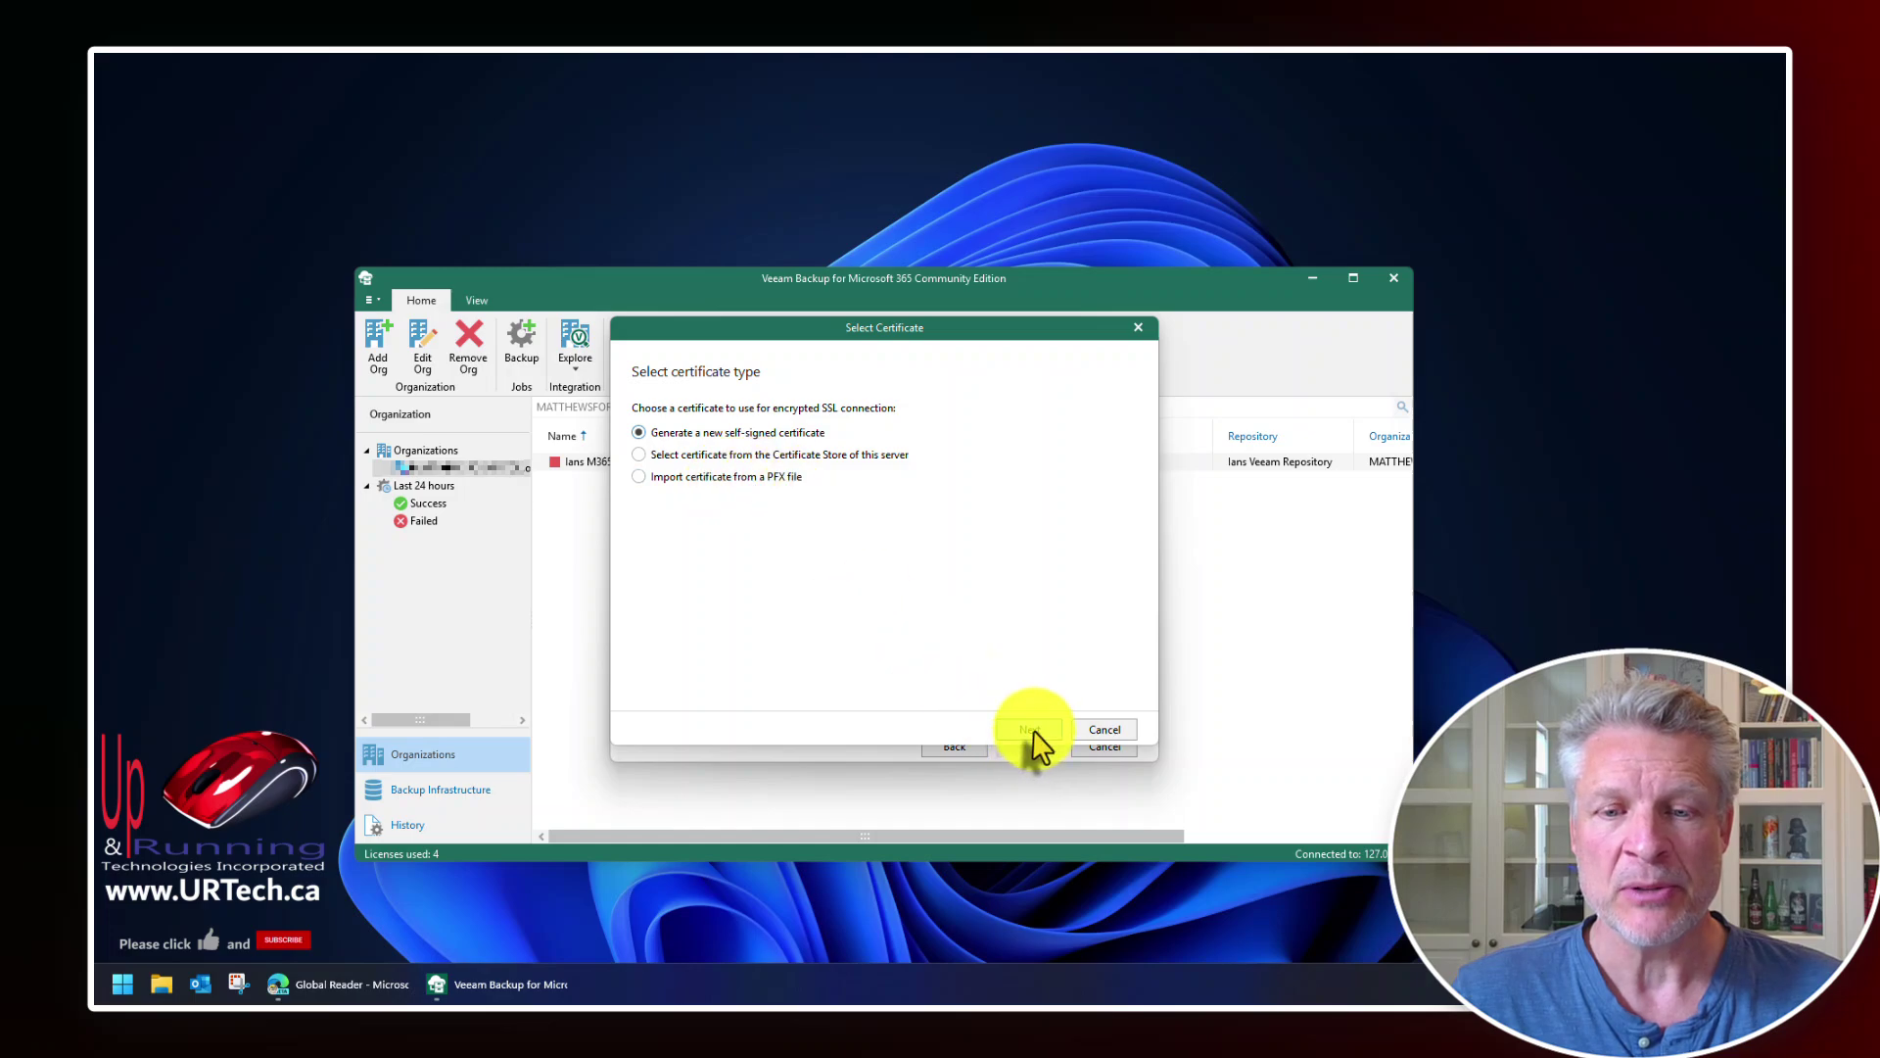
{"action": "left_click", "coordinate": [1032, 730]}
{"action": "left_click", "coordinate": [1036, 727]}
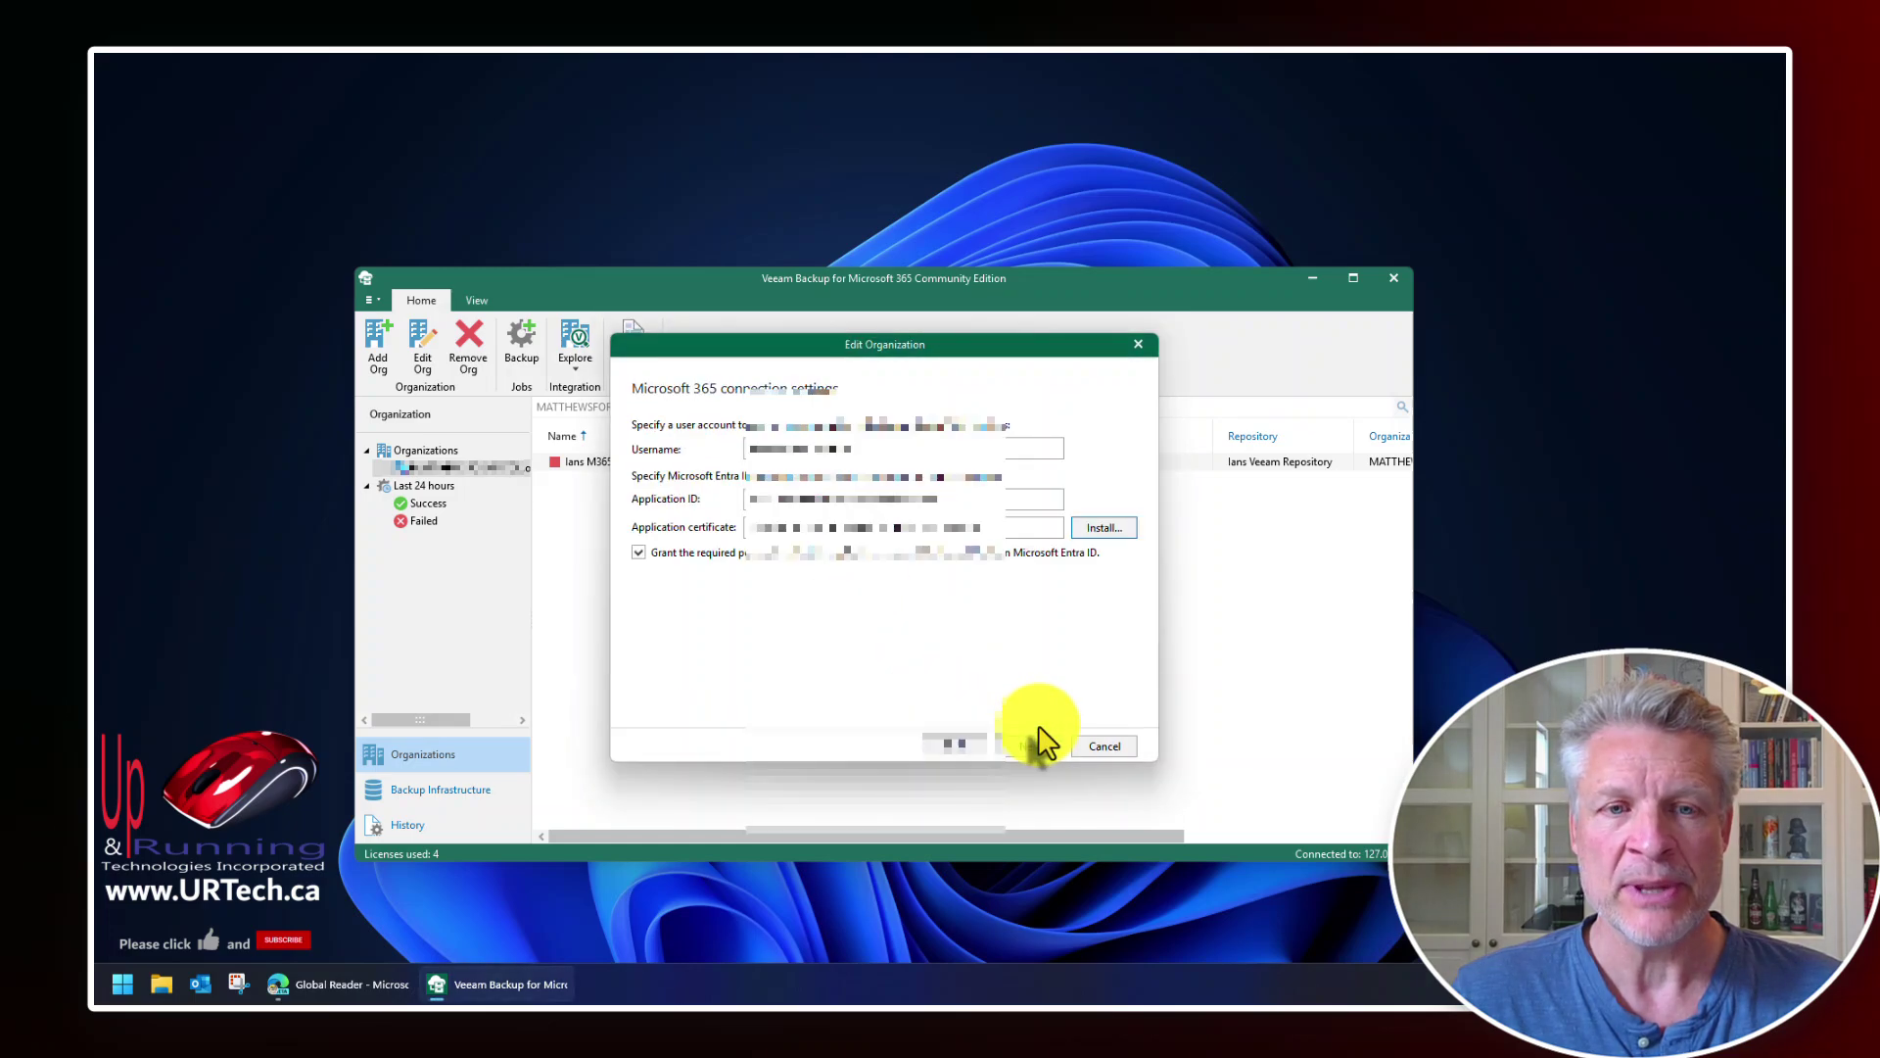
{"action": "left_click", "coordinate": [1034, 745]}
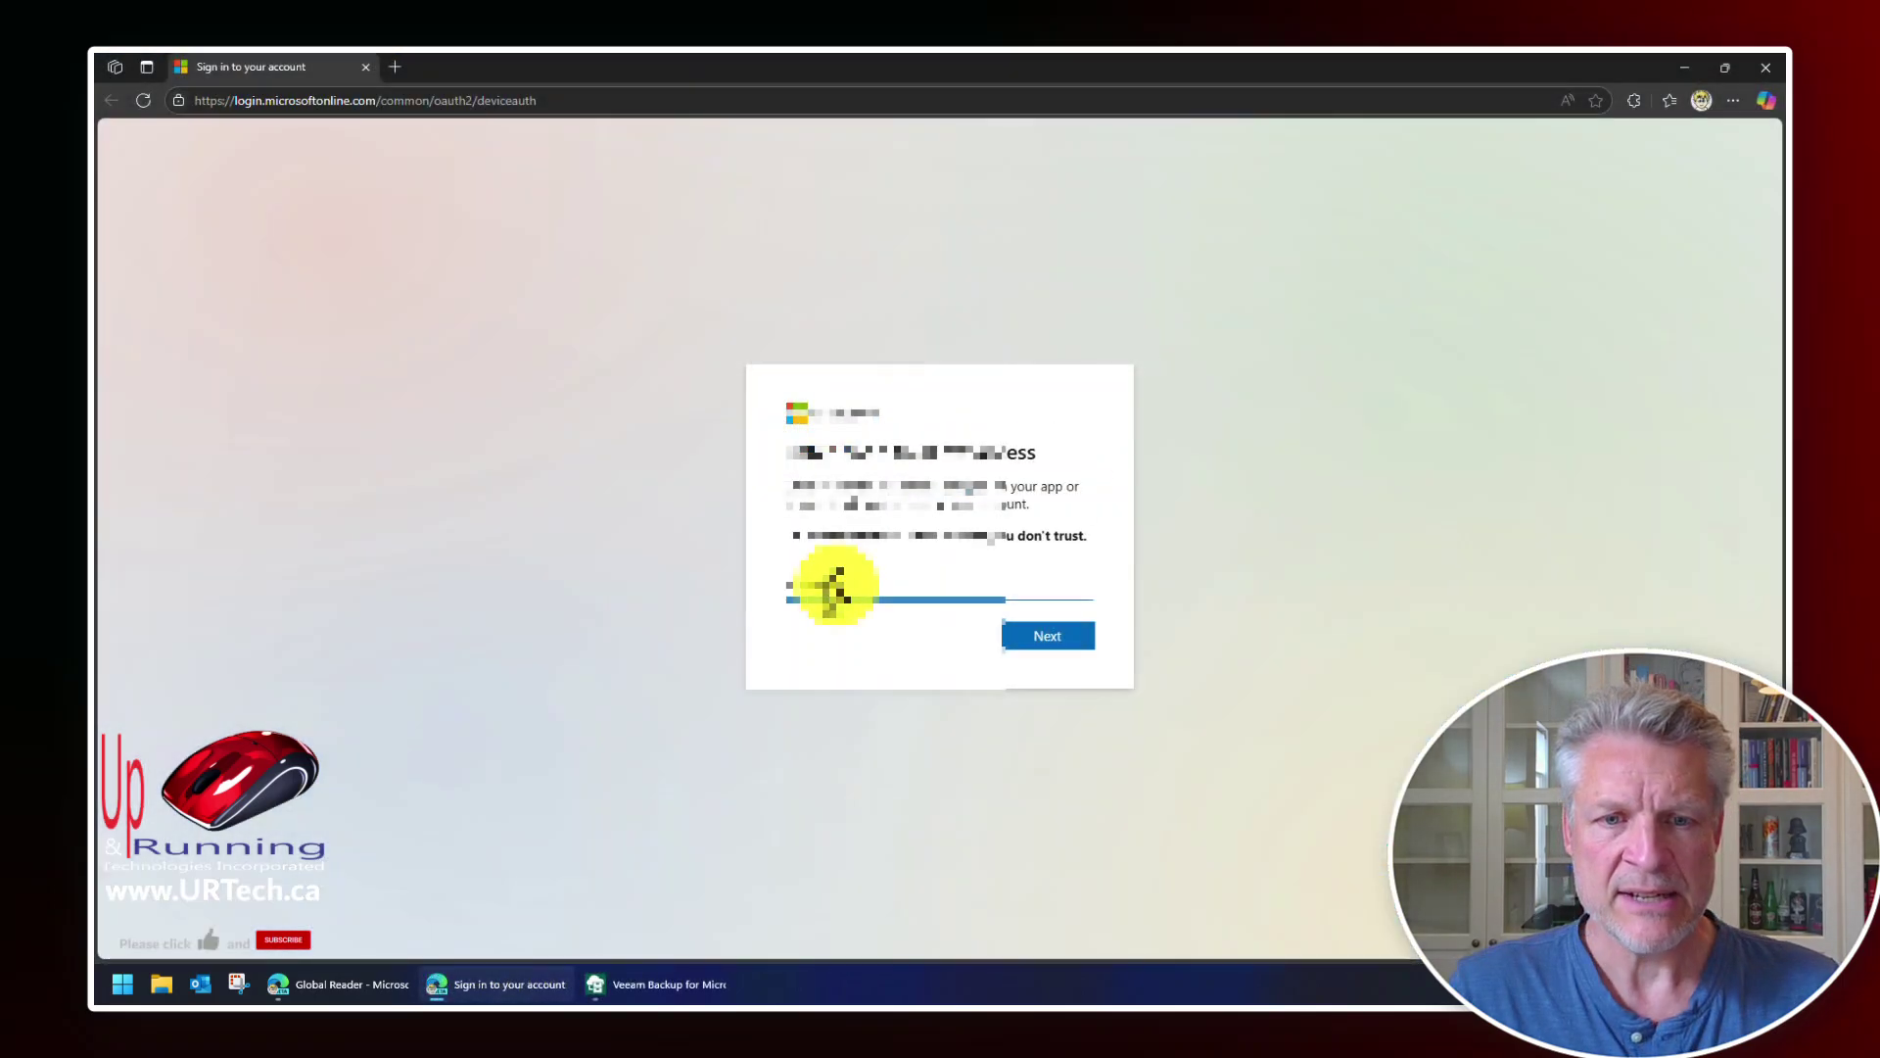
- Submit the device code, approve sign-in for the backup app, and close Edge
{"action": "left_click", "coordinate": [1044, 645]}
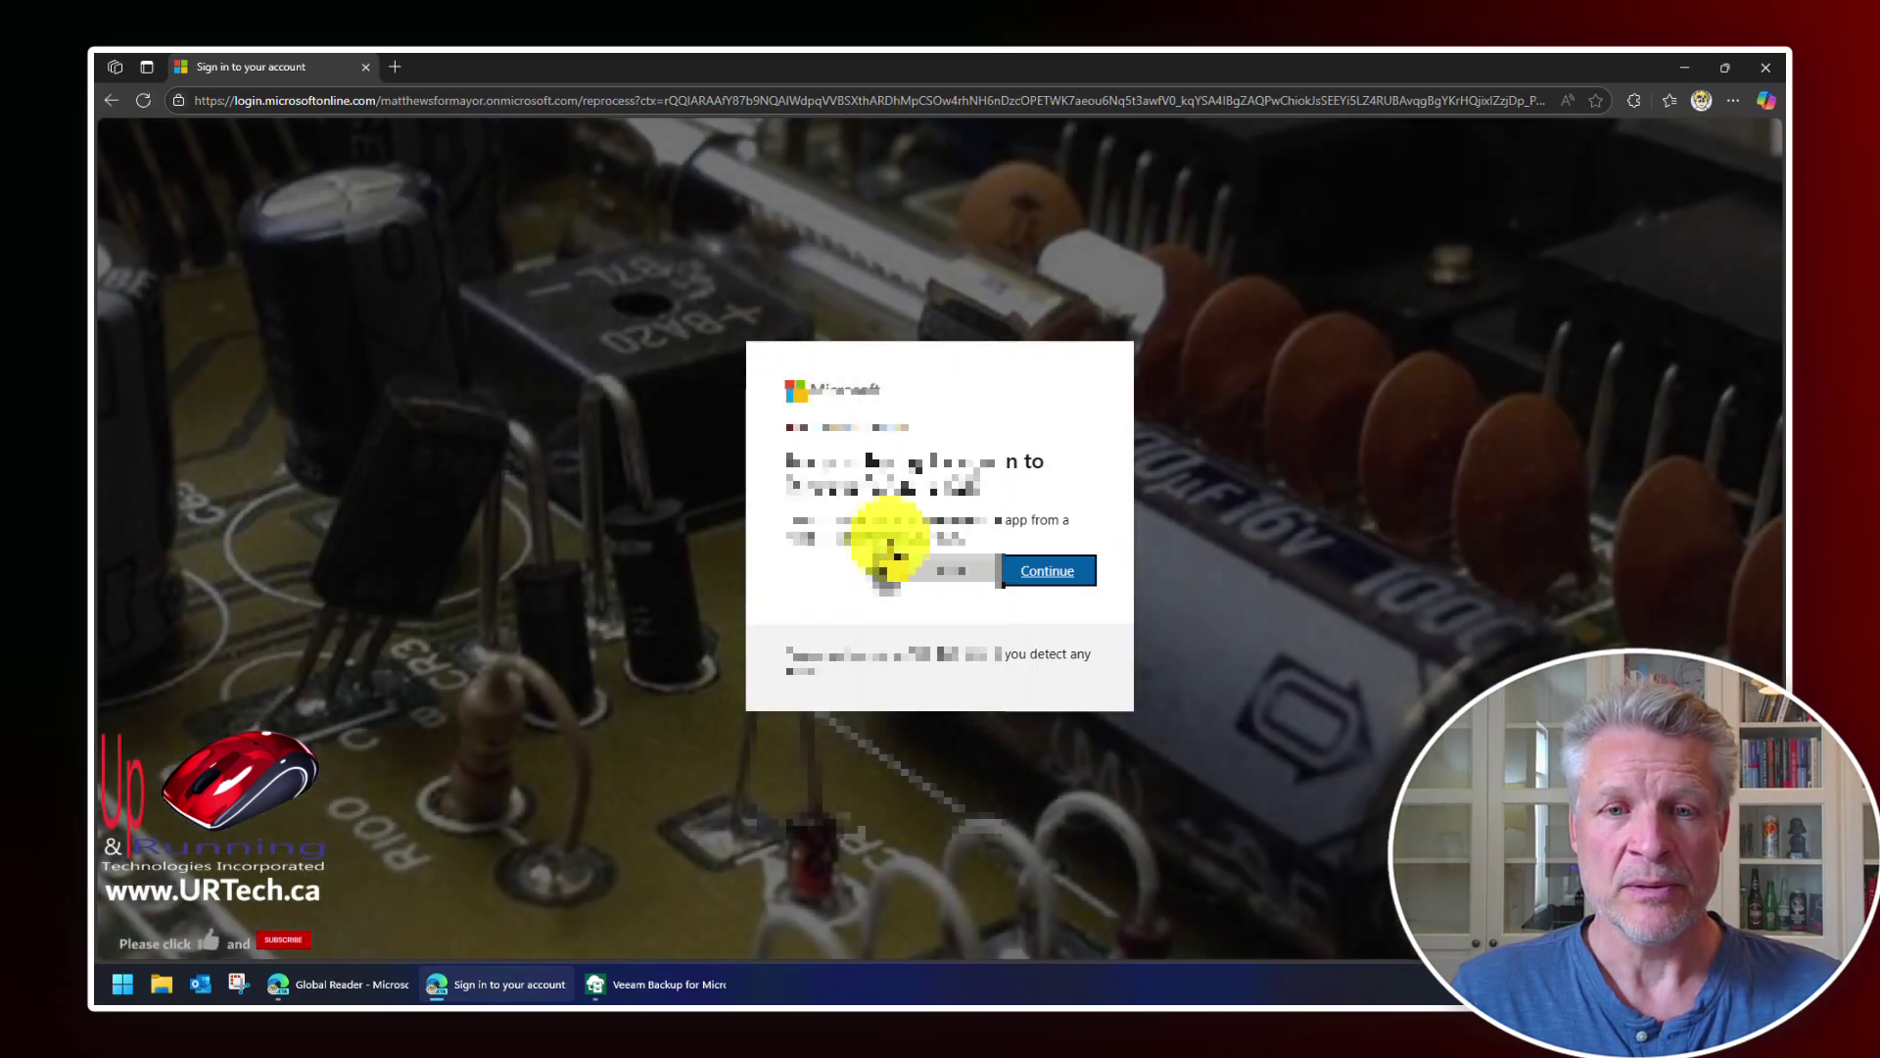
{"action": "left_click", "coordinate": [1043, 575]}
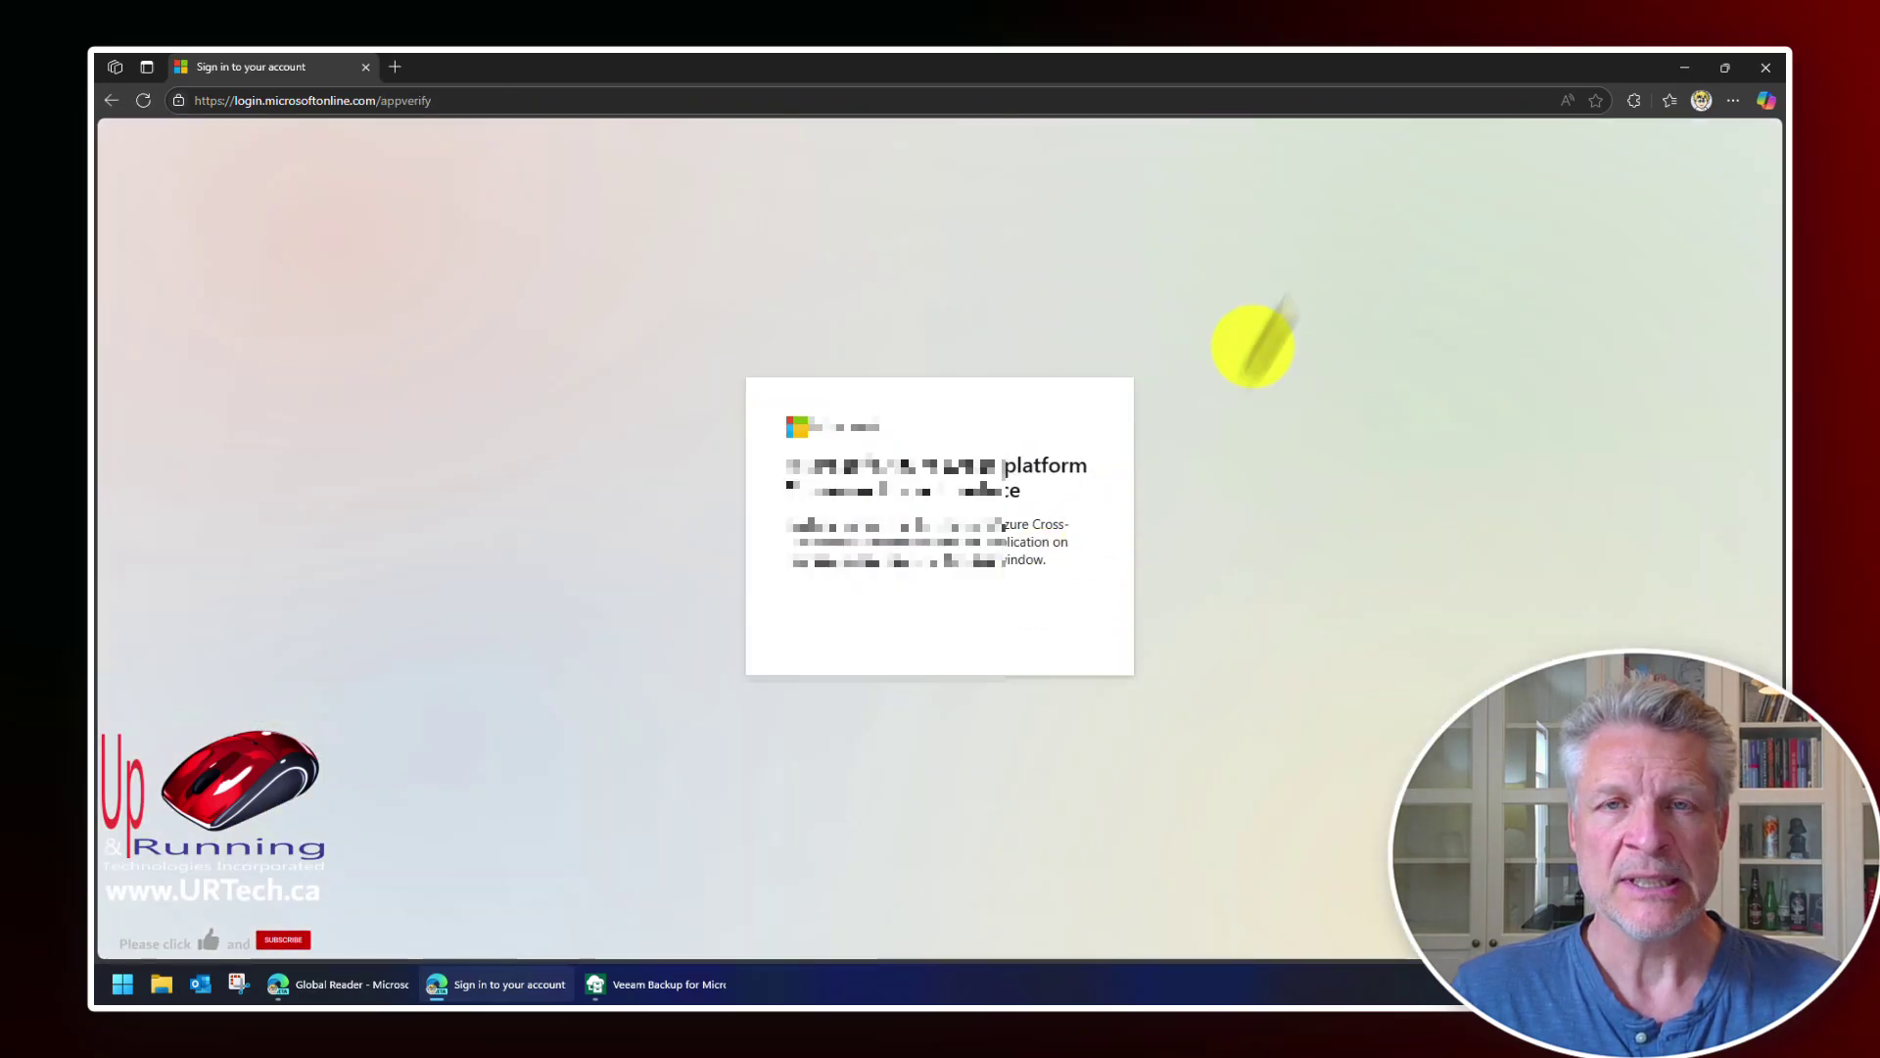
{"action": "left_click", "coordinate": [1765, 67]}
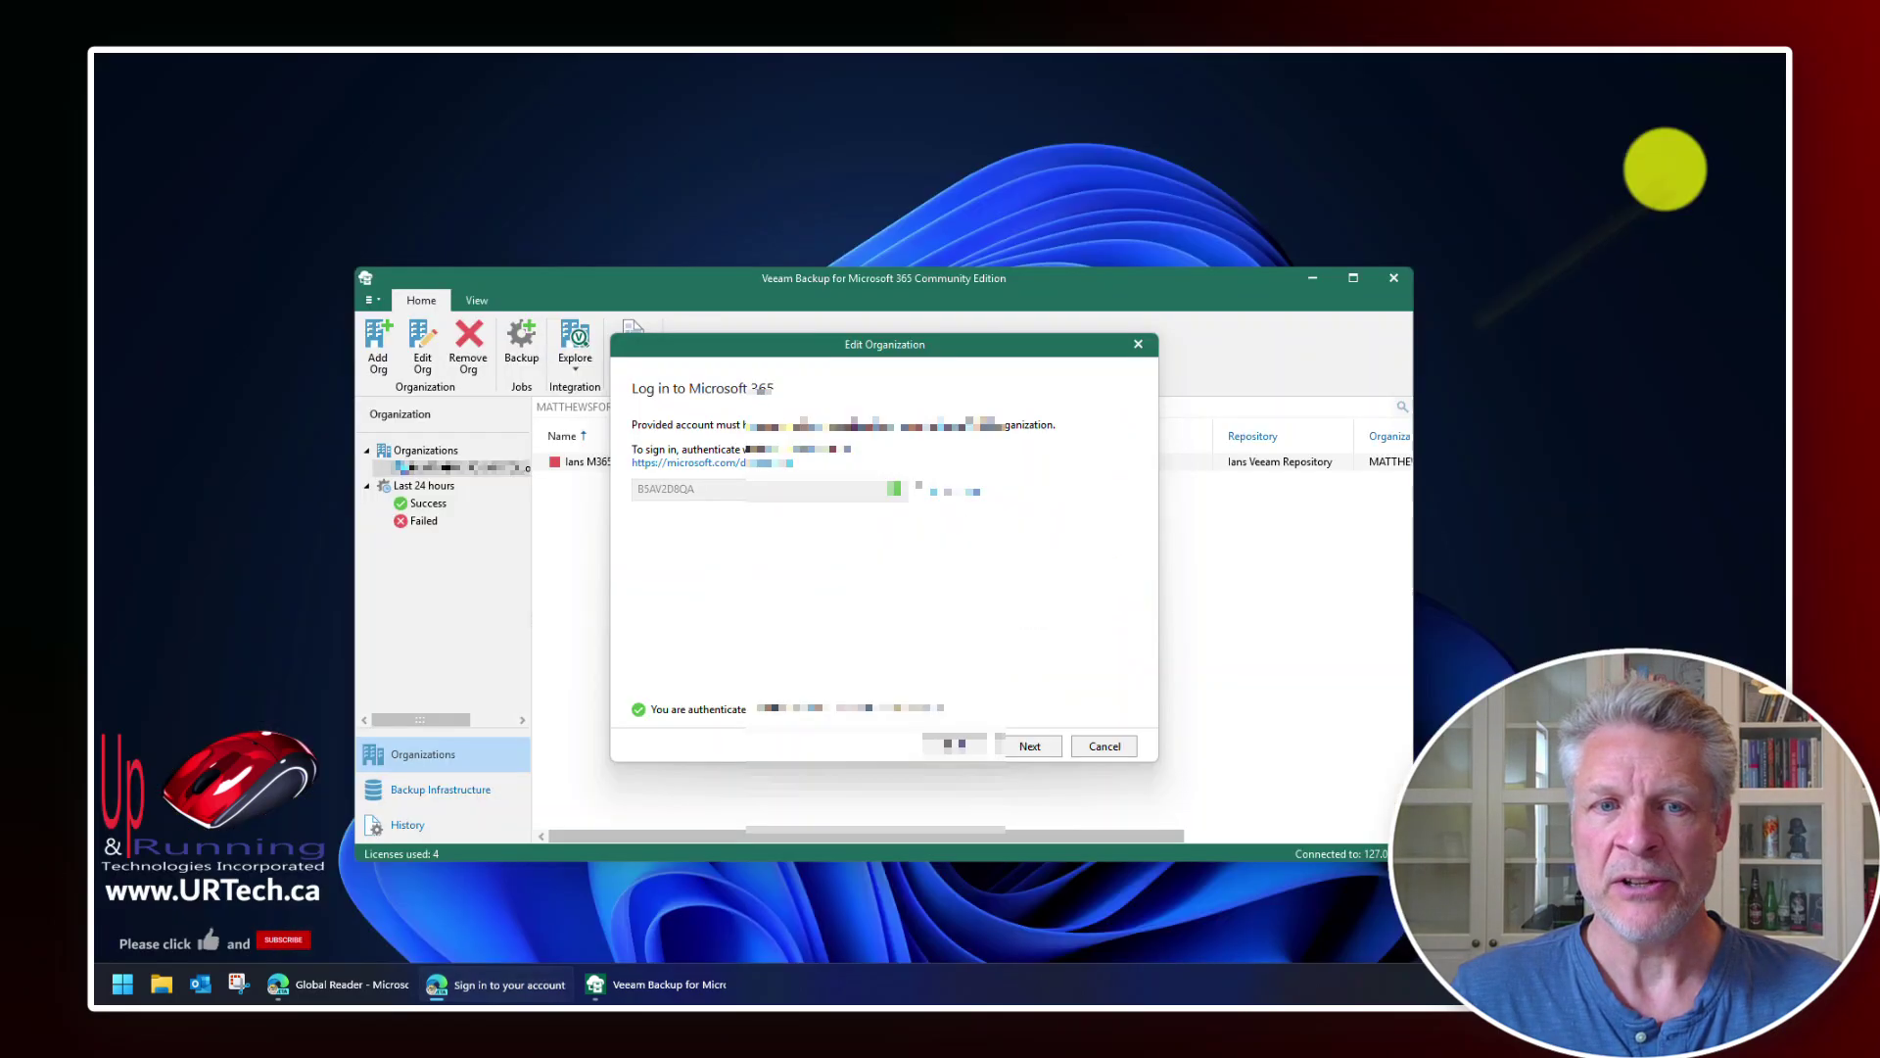
- Verify the authenticated organization connection and finish the Edit Organization wizard
{"action": "left_click", "coordinate": [1029, 746]}
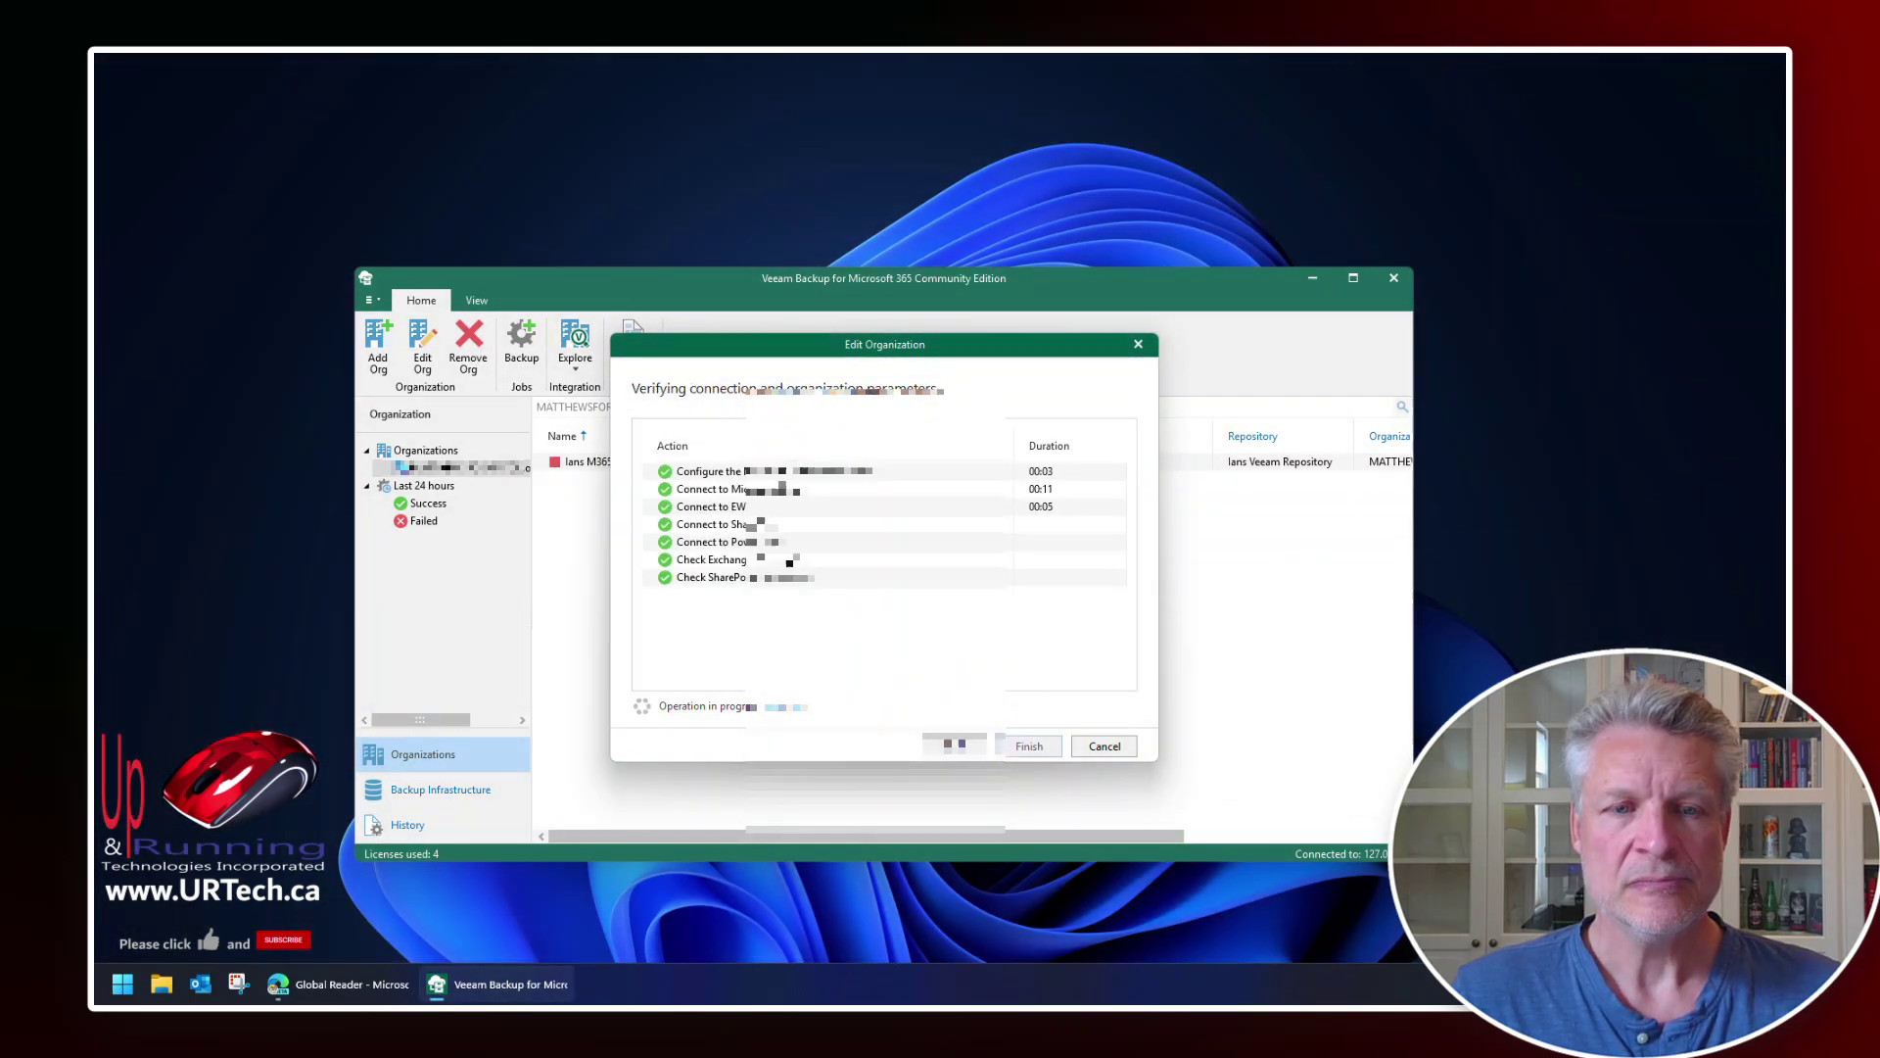
{"action": "left_click", "coordinate": [1026, 744]}
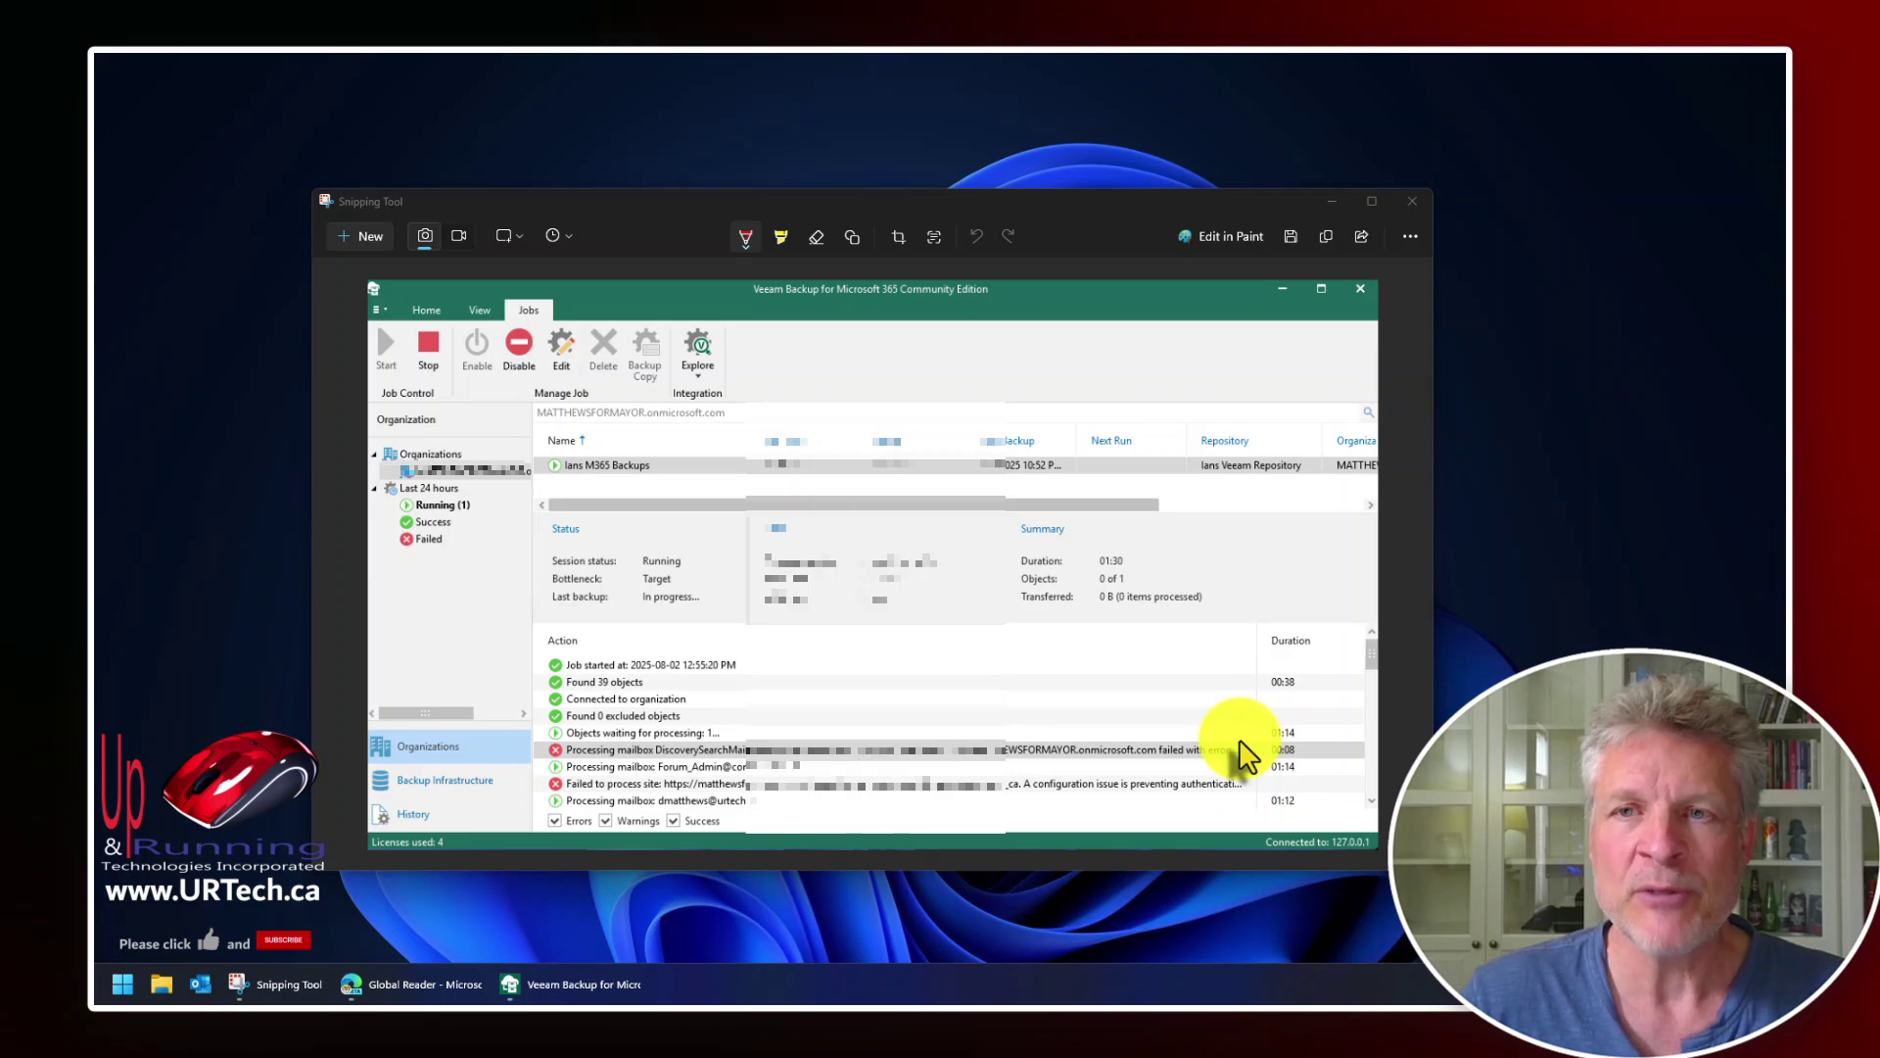
- Close the Snipping Tool screenshot and pick an action from the backup job's context menu
{"action": "left_click", "coordinate": [1411, 201]}
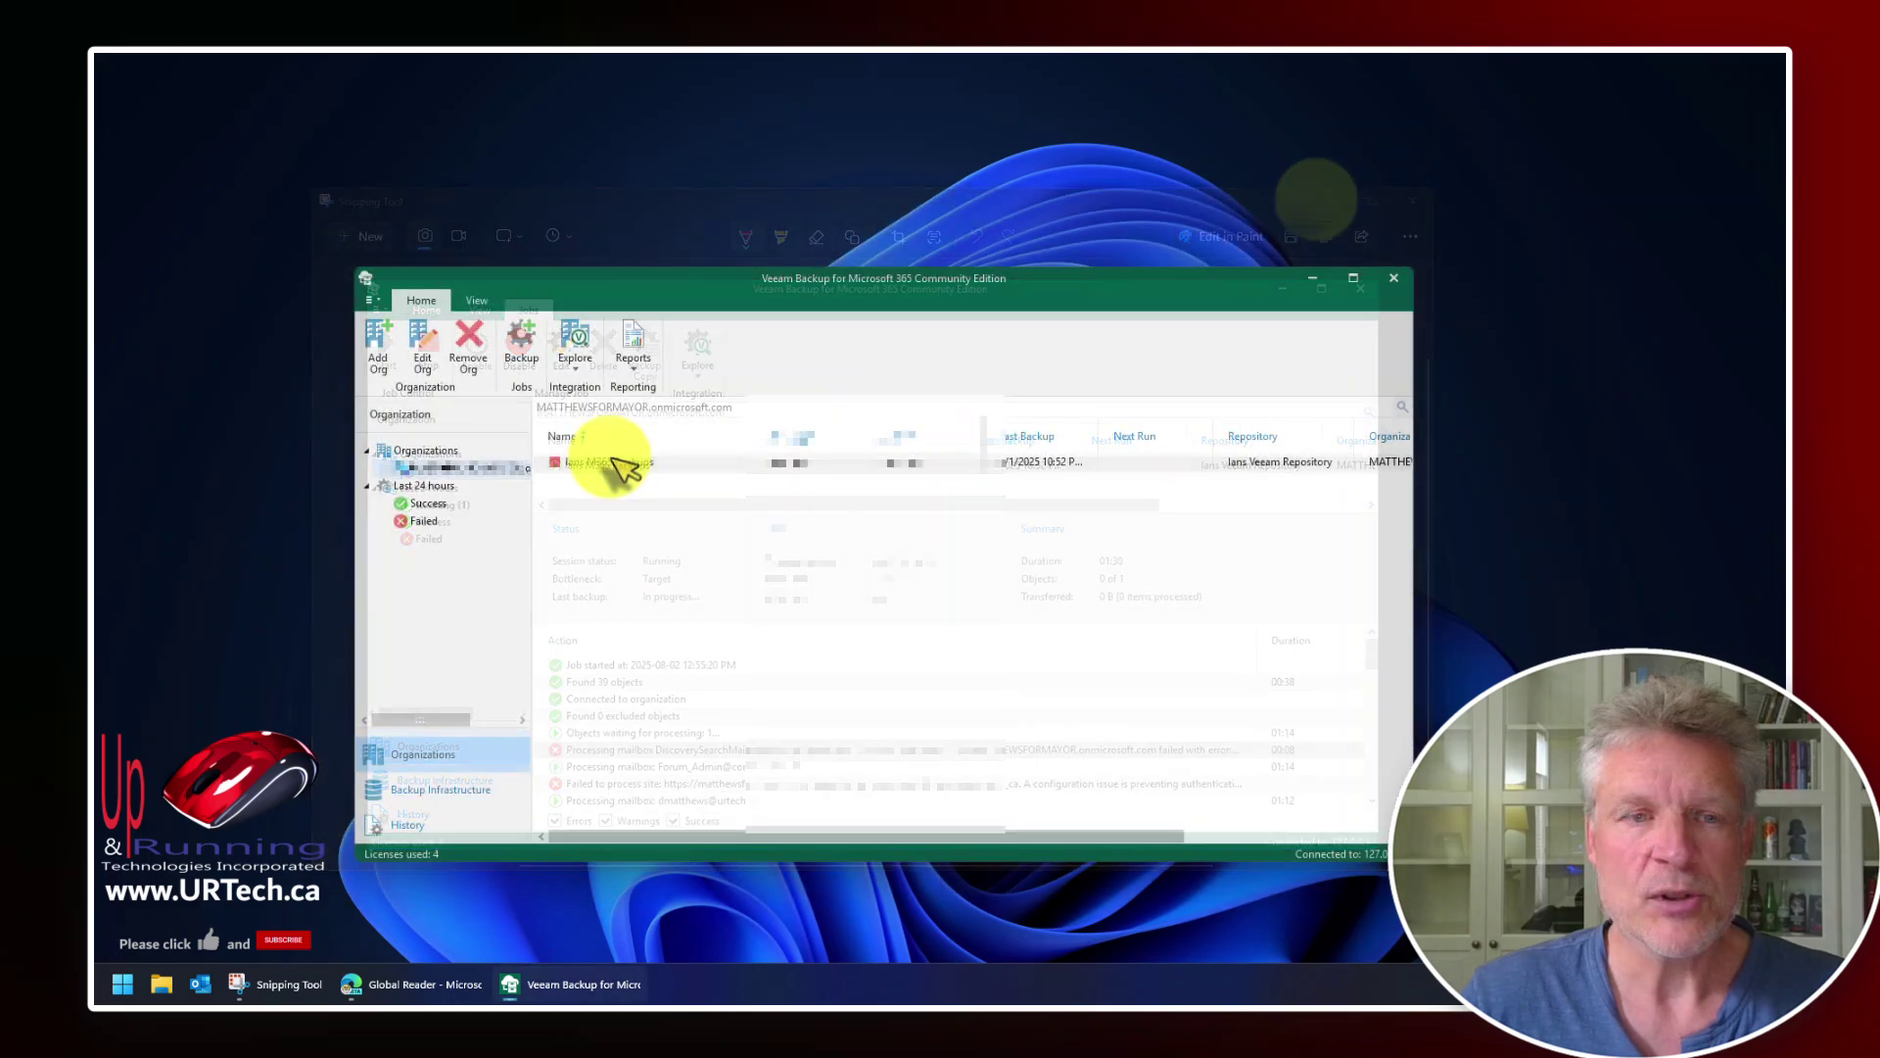
{"action": "right_click", "coordinate": [615, 462]}
{"action": "left_click", "coordinate": [649, 489]}
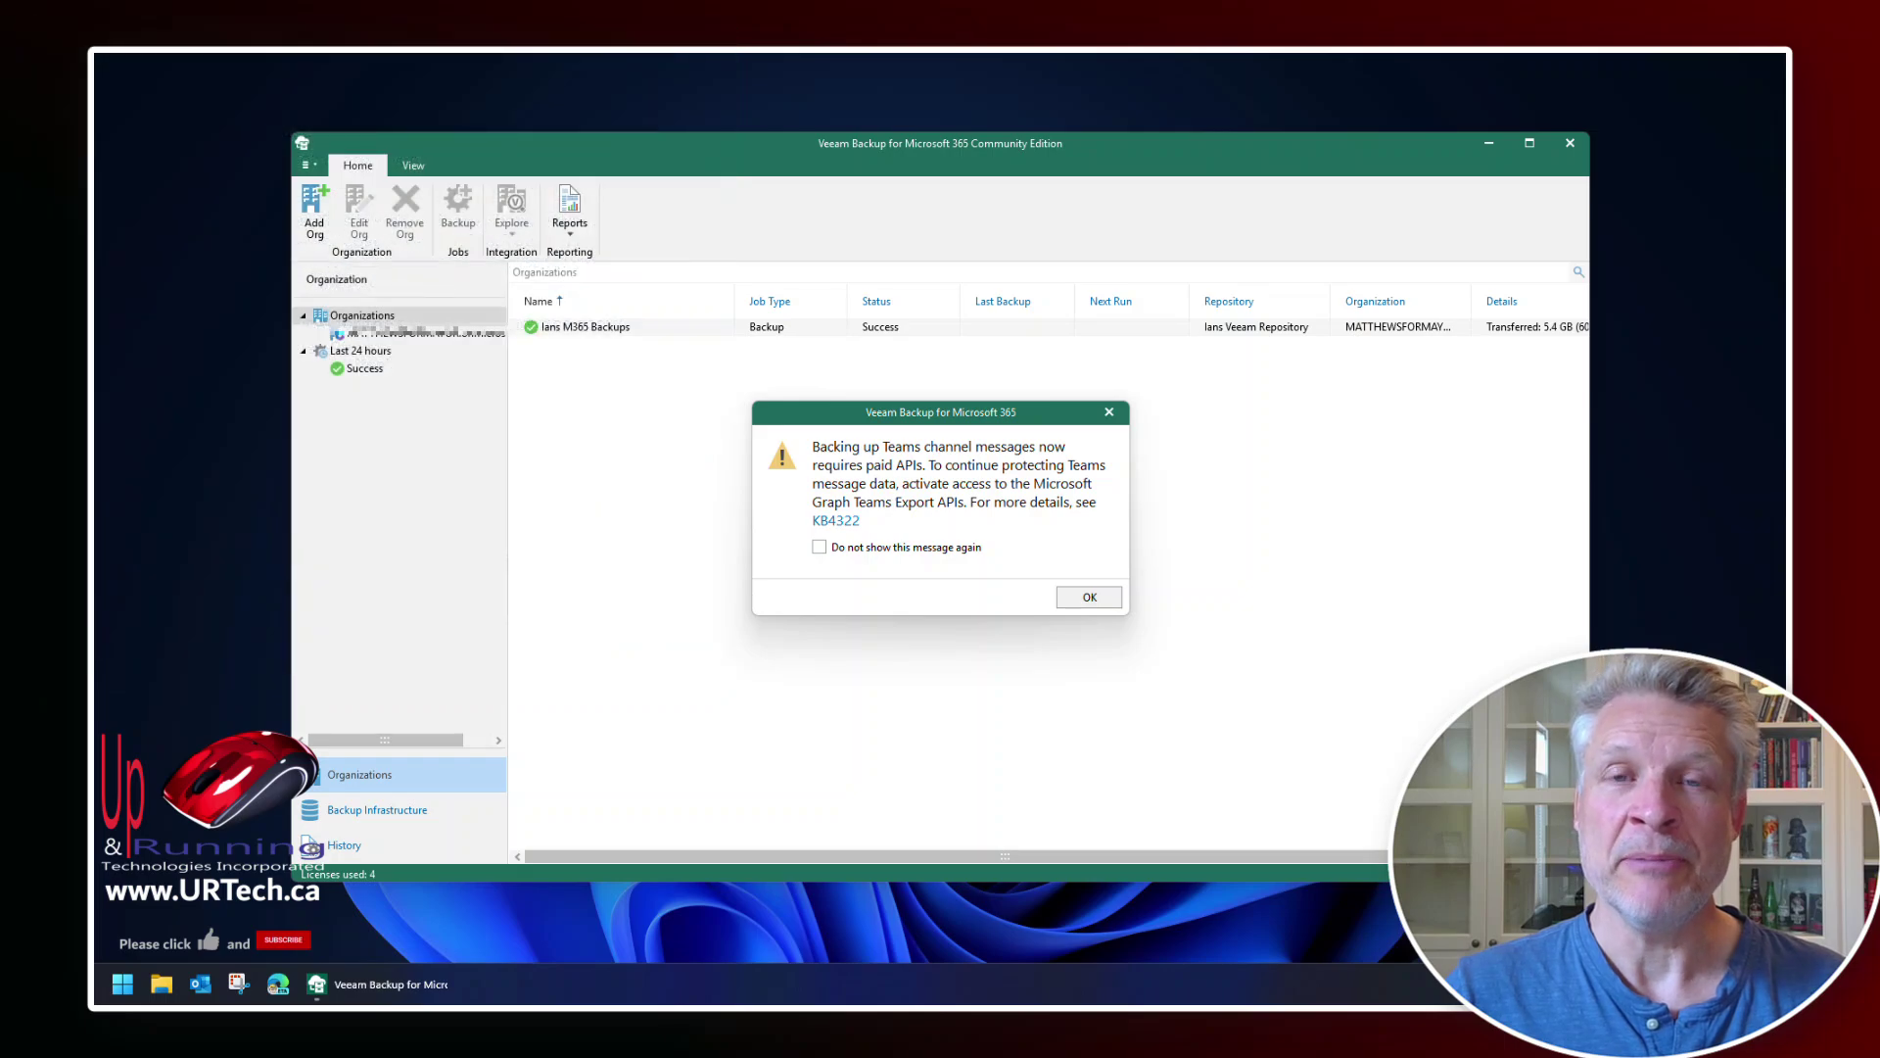
- Dismiss the Teams API warning and check that About shows version 8.1.2.180
{"action": "key", "text": "Return"}
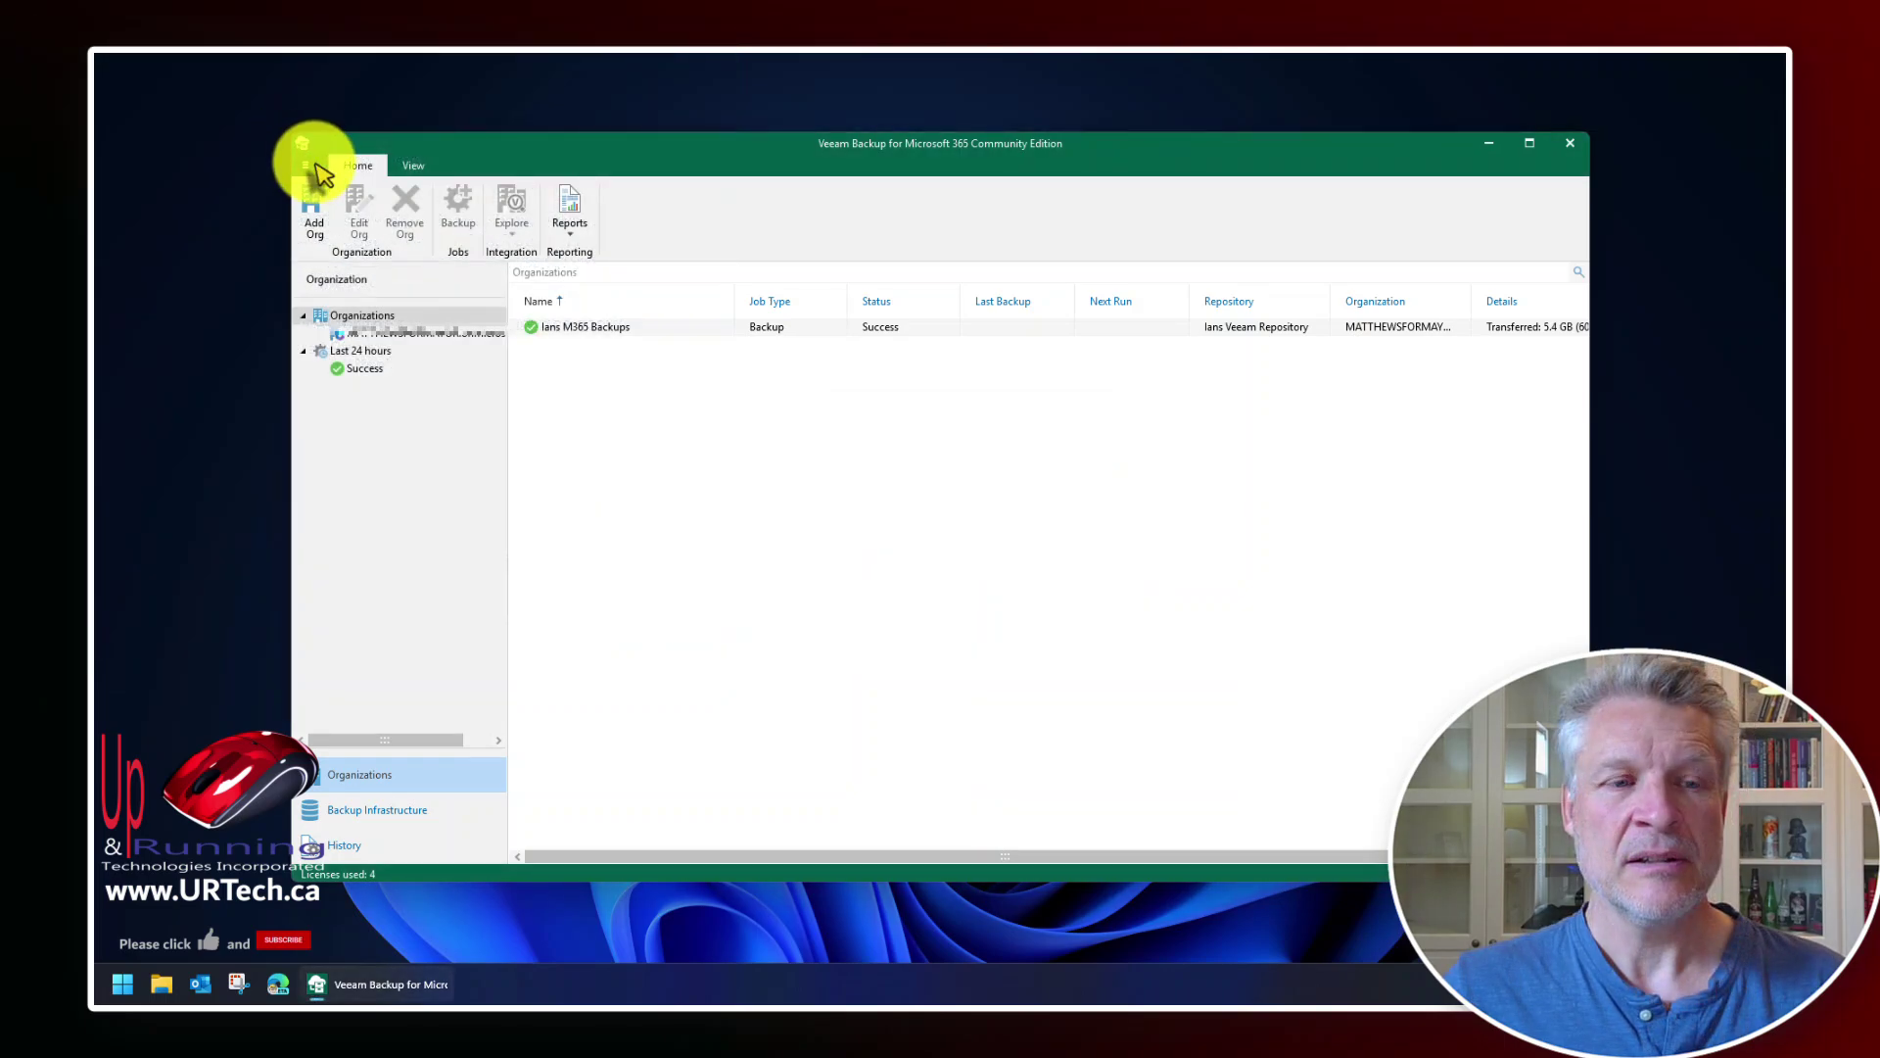
{"action": "left_click", "coordinate": [308, 164]}
{"action": "mouse_move", "coordinate": [419, 563]}
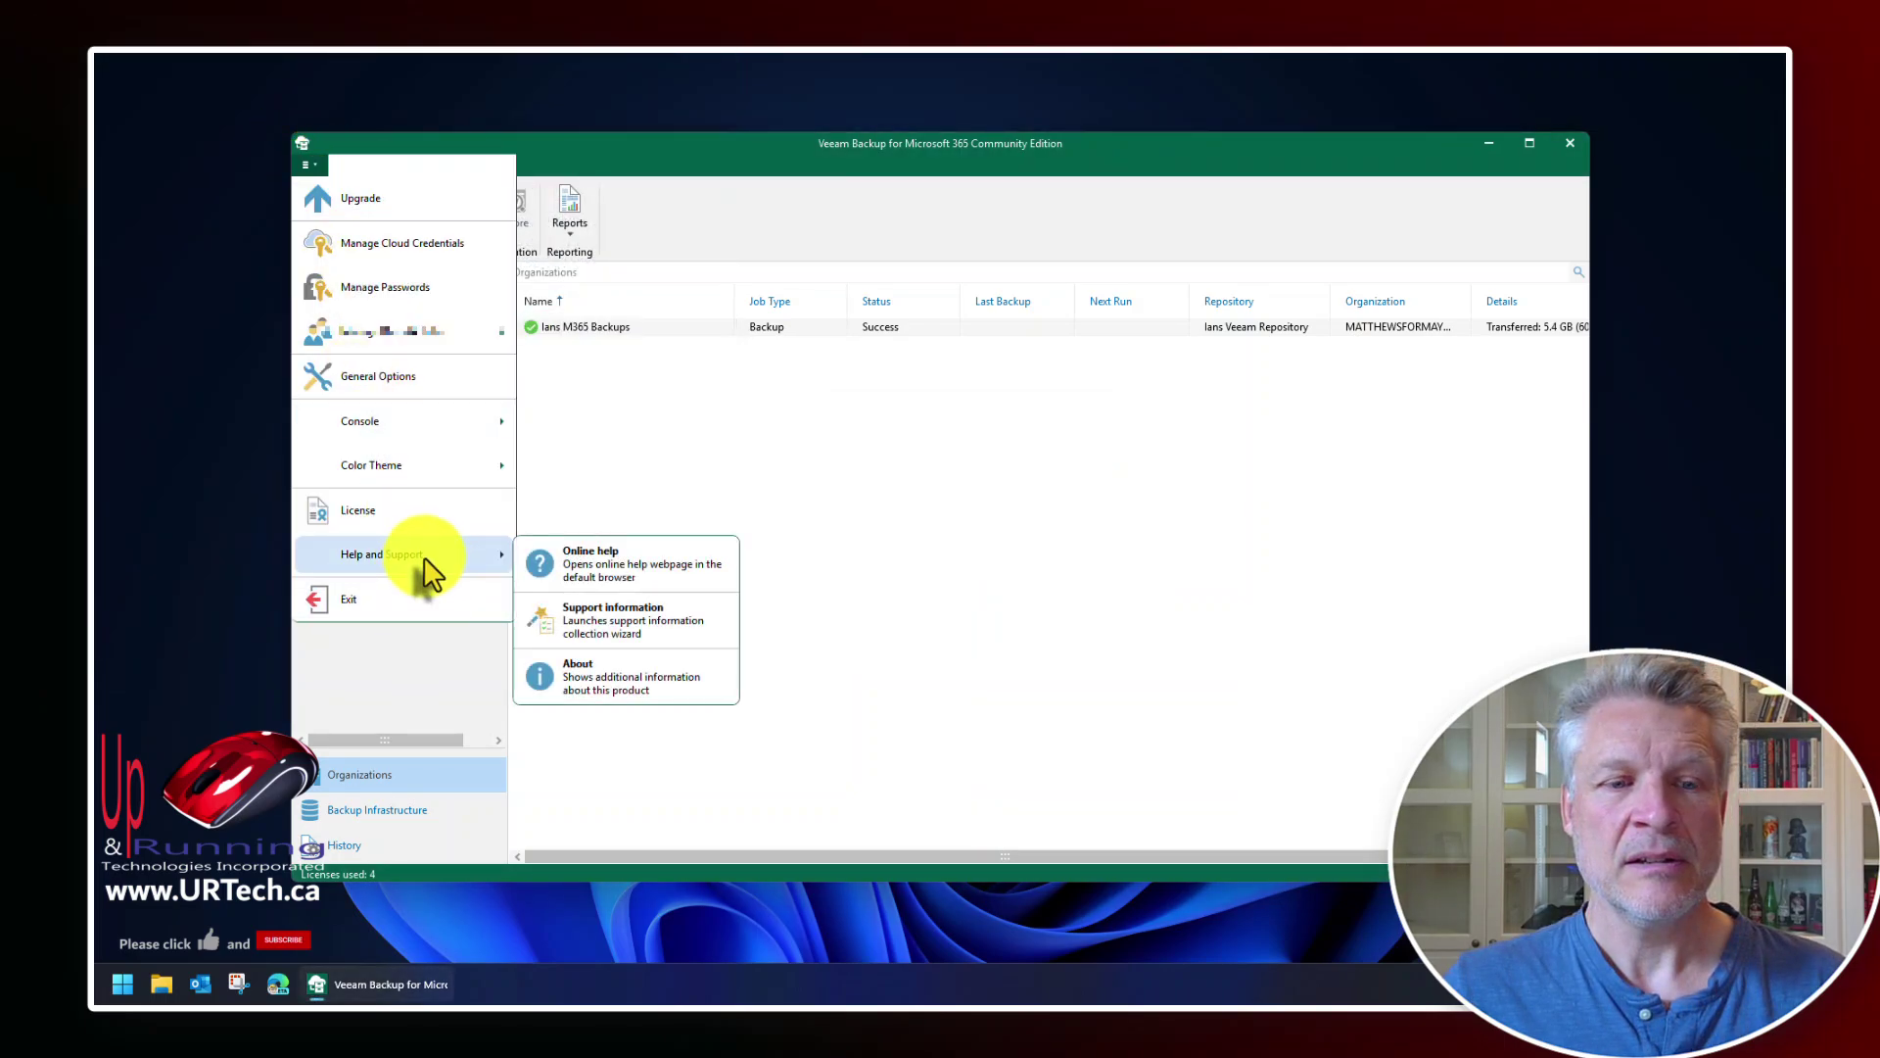
{"action": "left_click", "coordinate": [617, 683]}
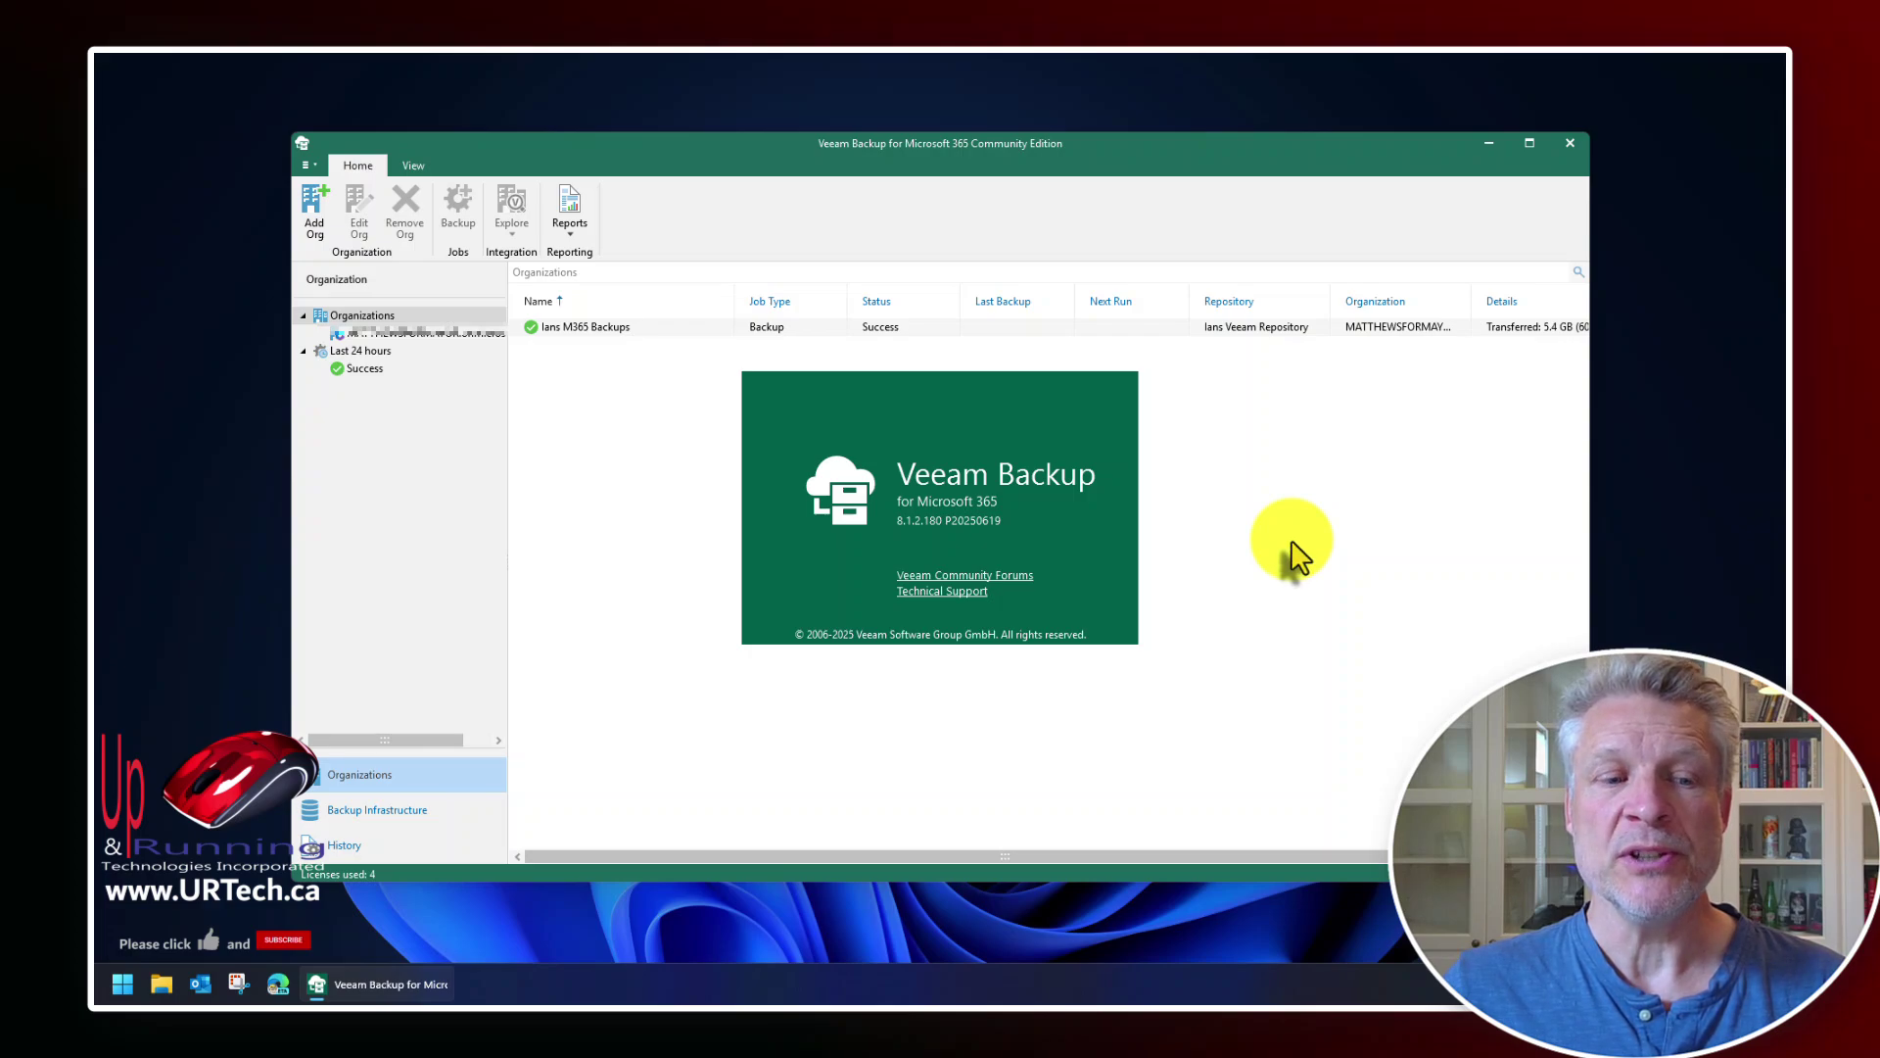
{"action": "left_click", "coordinate": [1293, 553]}
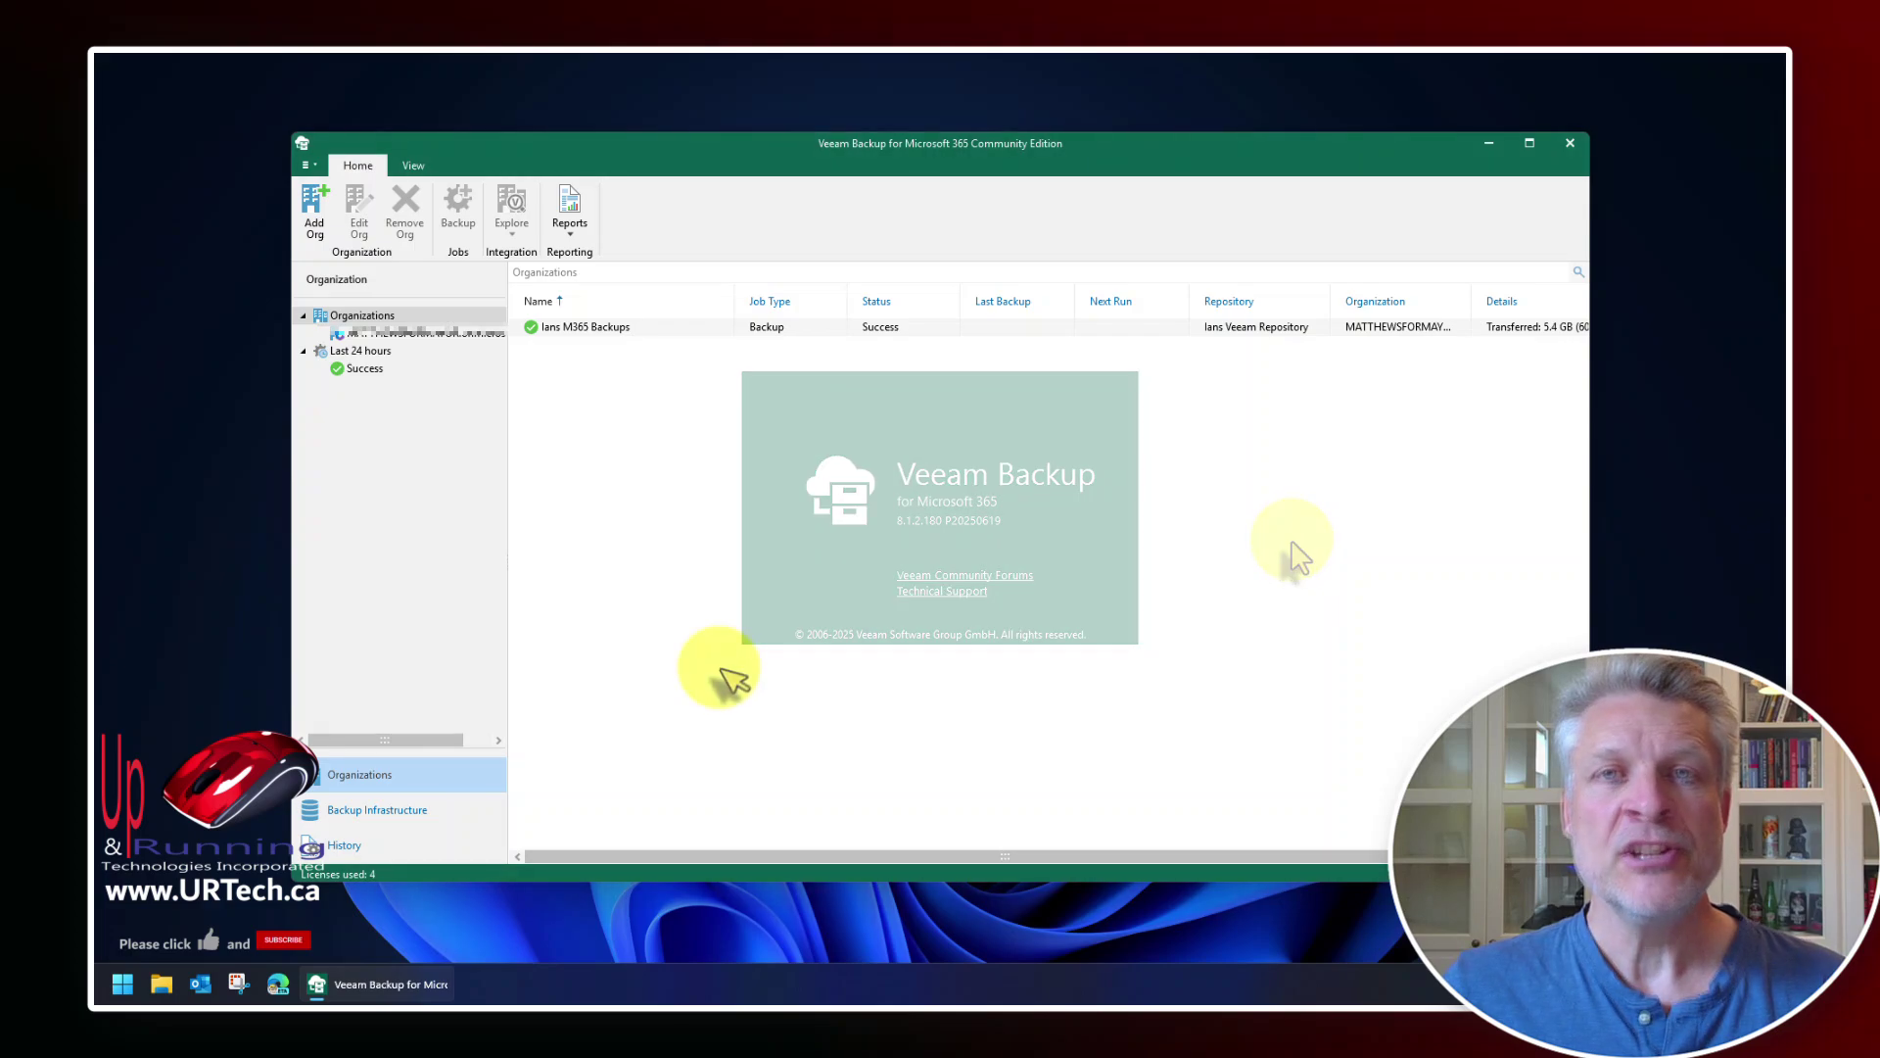
- Uninstall Microsoft SQL Server 2005 Compact Edition [ENU] from Installed apps
{"action": "right_click", "coordinate": [135, 989]}
{"action": "left_click", "coordinate": [206, 480]}
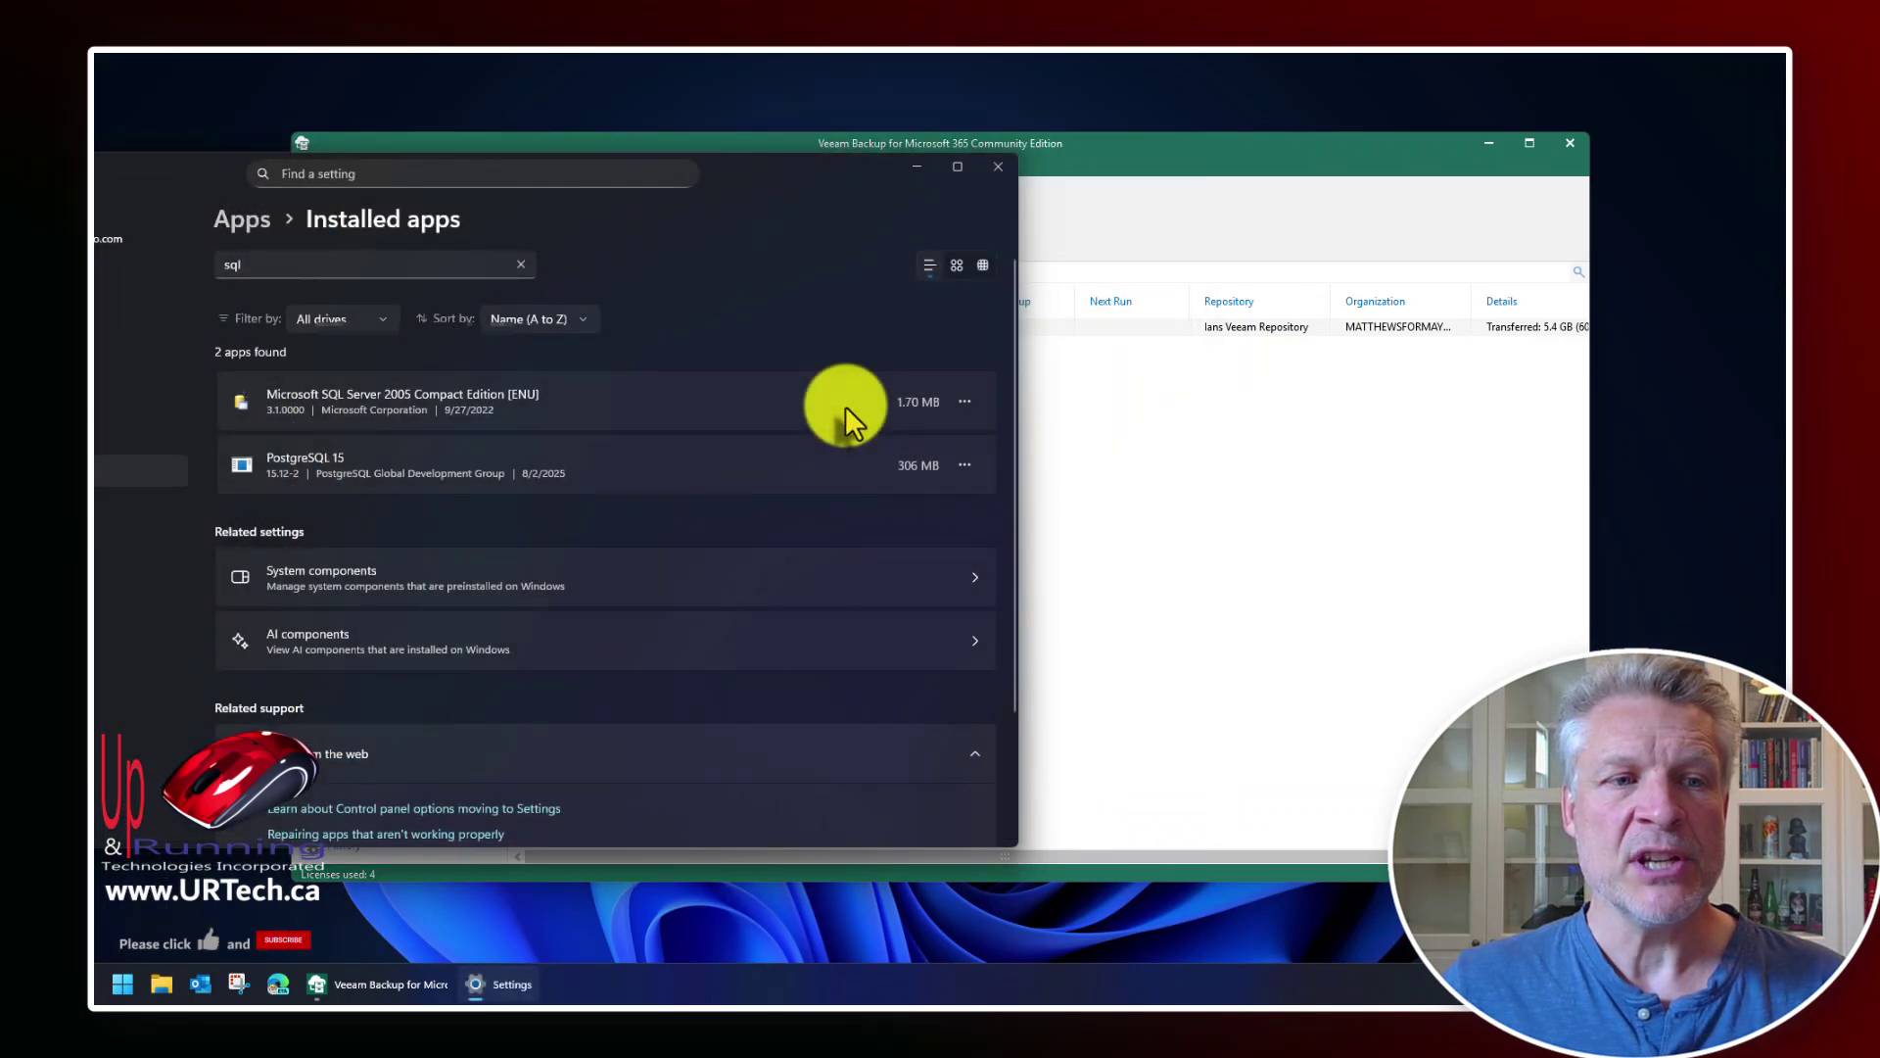
{"action": "left_click", "coordinate": [967, 402]}
{"action": "left_click", "coordinate": [805, 468]}
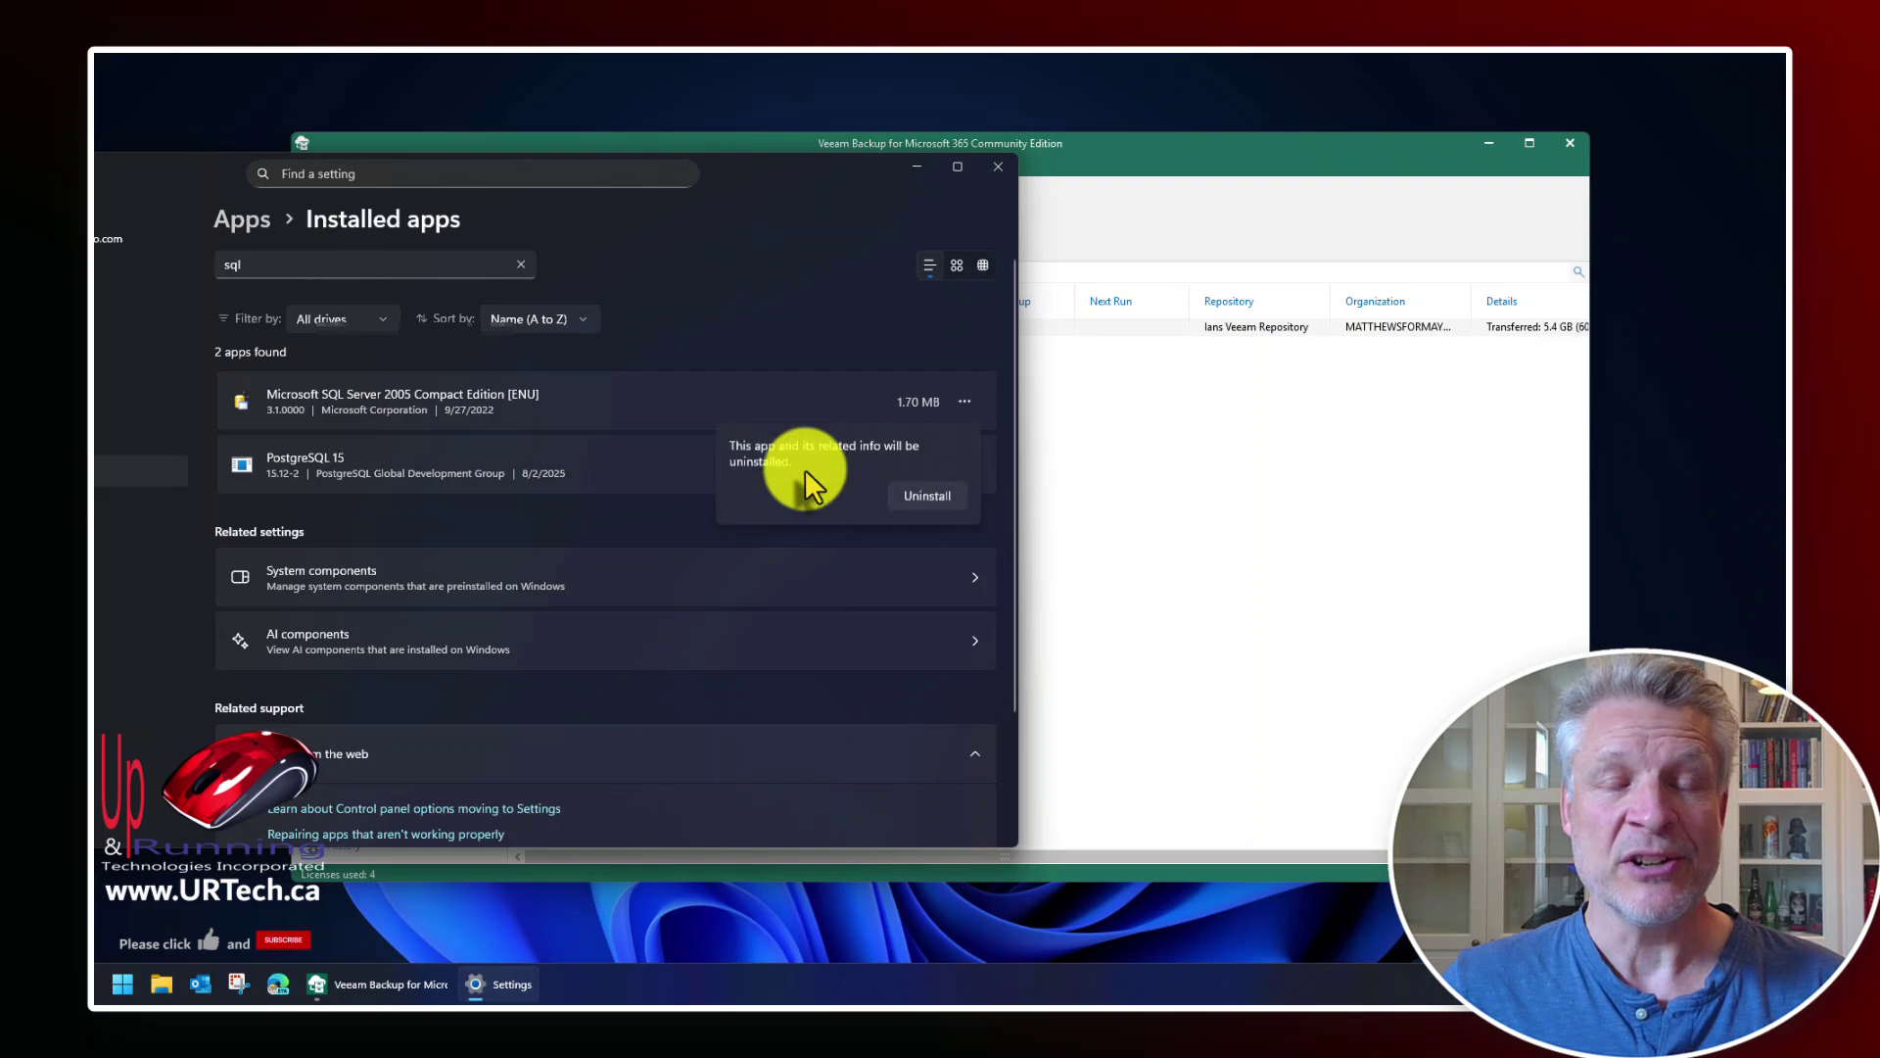
{"action": "left_click", "coordinate": [935, 498]}
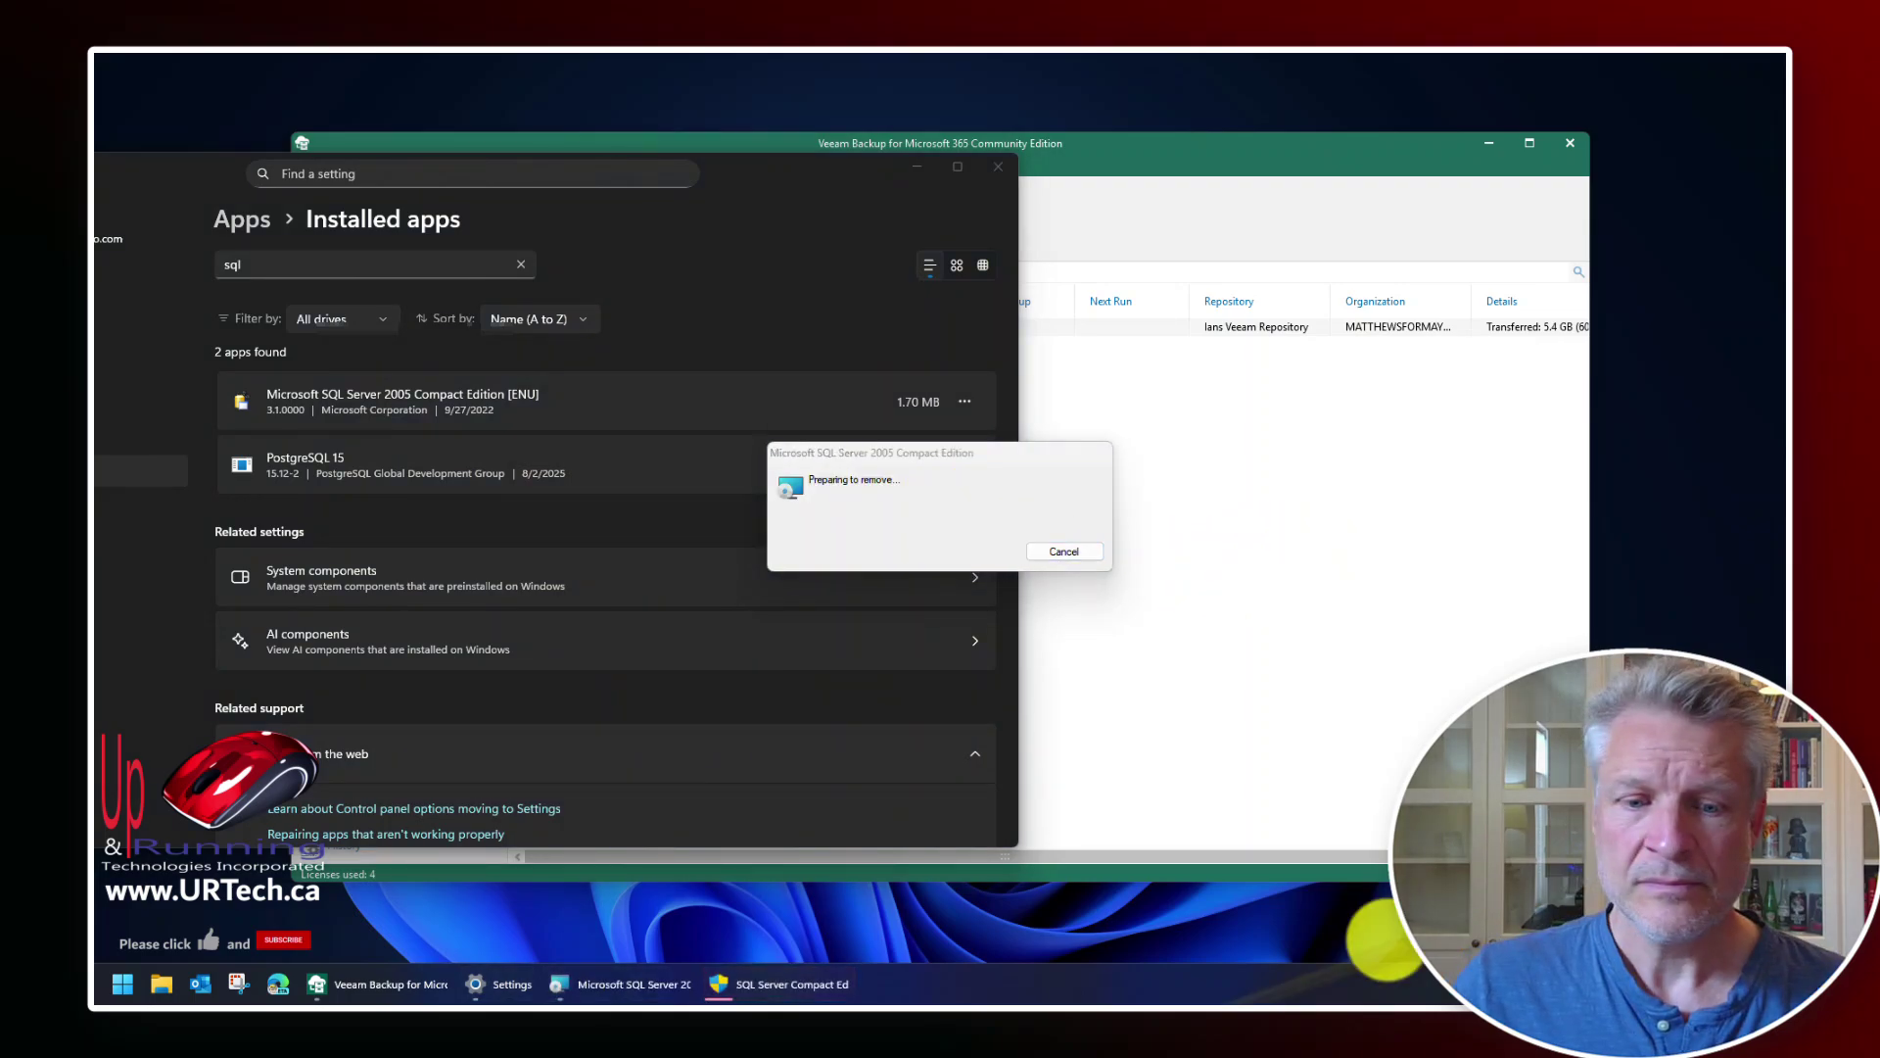